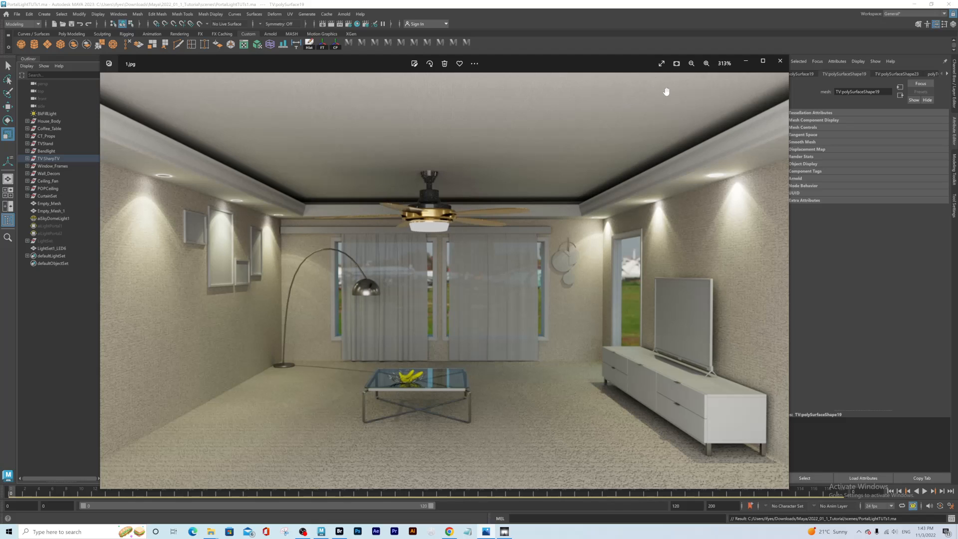
# Step: Put the reference render image away and select the ceiling LED mesh in the living room
pyautogui.click(745, 62)
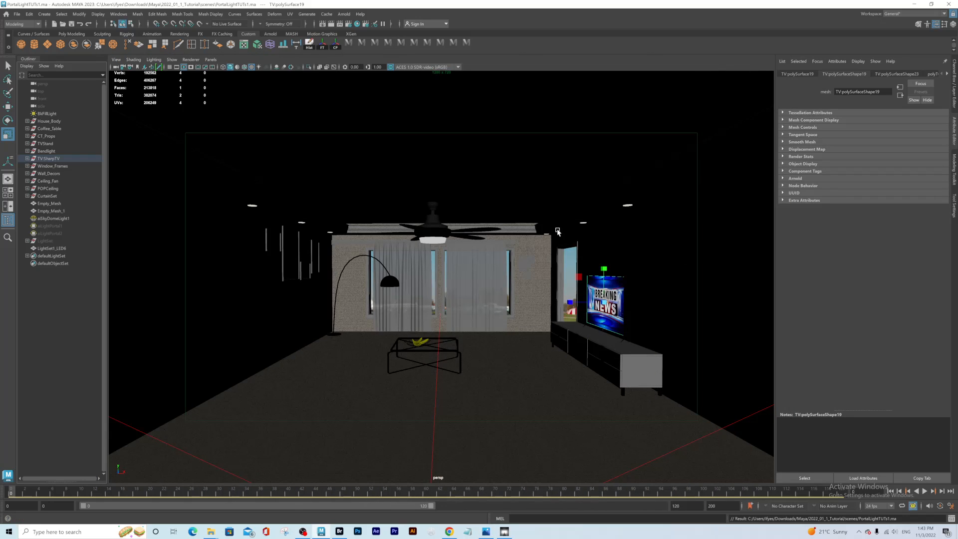
pyautogui.press('r')
pyautogui.keyDown('alt'); pyautogui.moveTo(546, 262); pyautogui.dragTo(625, 185); pyautogui.keyUp('alt')
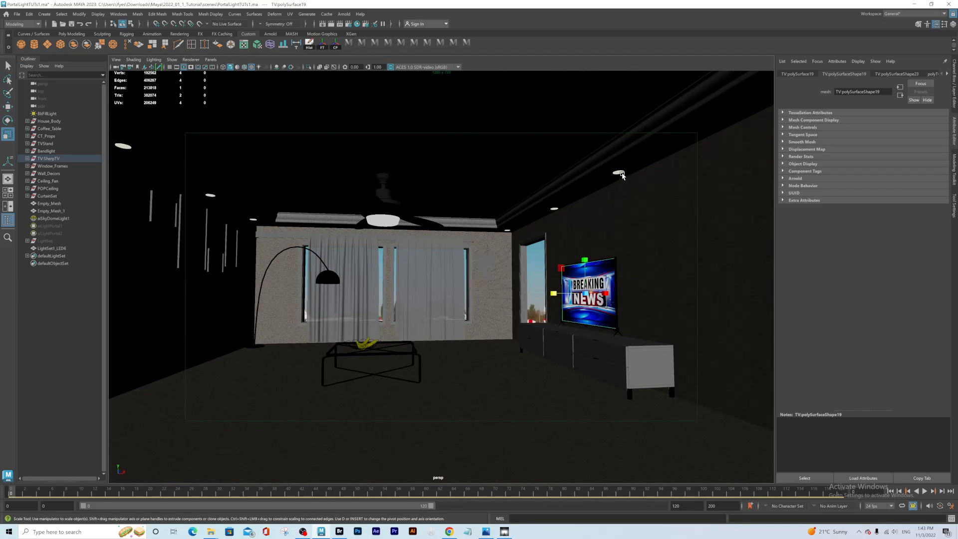
pyautogui.click(620, 173)
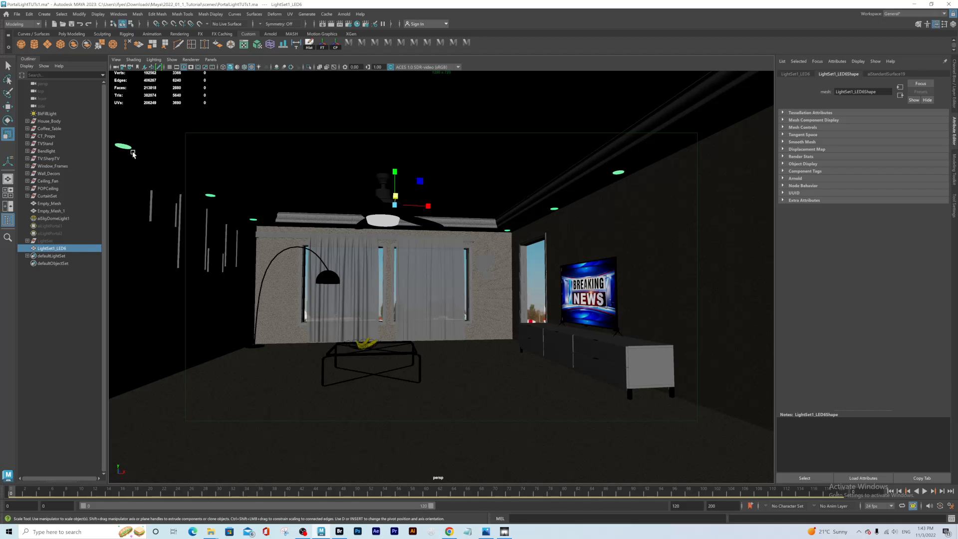
# Step: Examine the placement of the ceiling LED lights along both walls from several angles
pyautogui.keyDown('alt'); pyautogui.moveTo(640, 292); pyautogui.dragTo(590, 265); pyautogui.keyUp('alt')
pyautogui.keyDown('alt'); pyautogui.moveTo(496, 312); pyautogui.dragTo(573, 282); pyautogui.keyUp('alt')
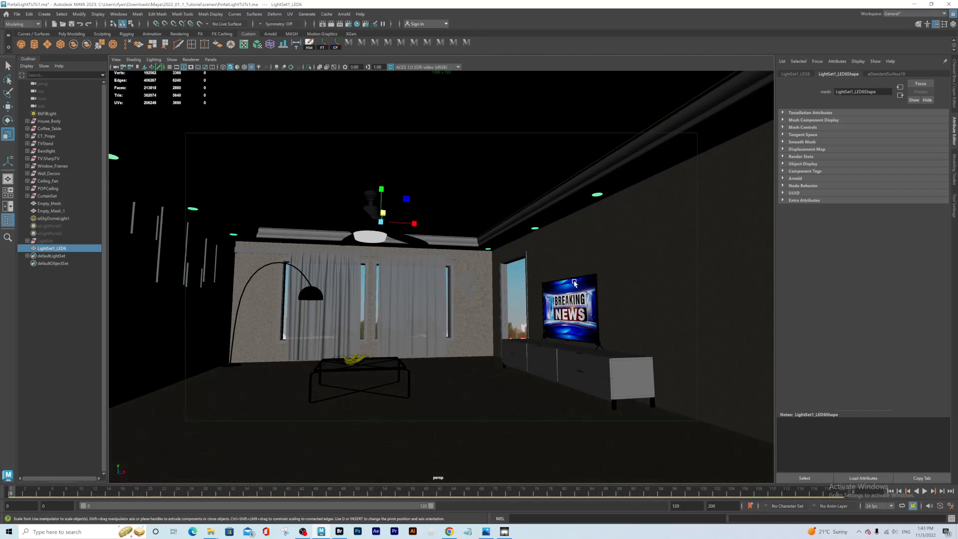
pyautogui.keyDown('alt'); pyautogui.moveTo(606, 325); pyautogui.dragTo(530, 318, button='right'); pyautogui.keyUp('alt')
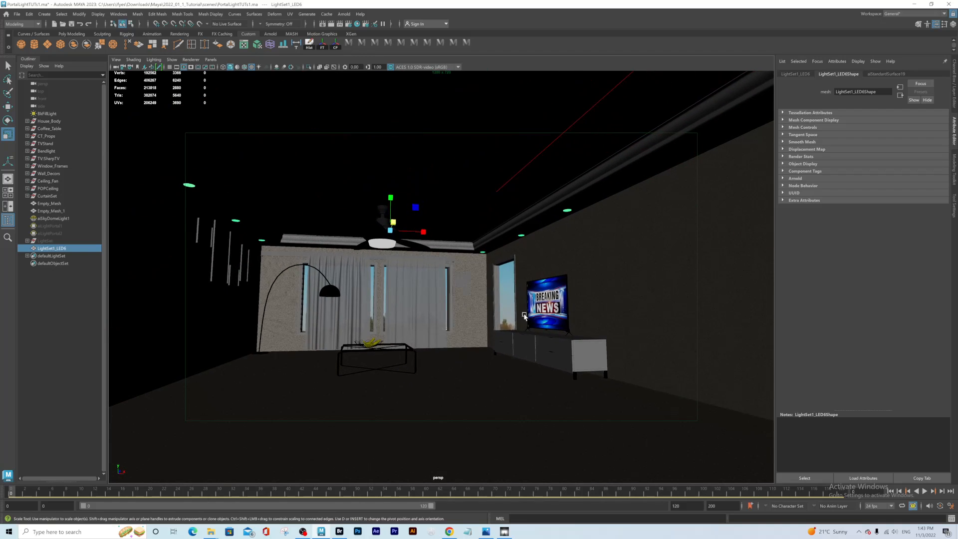
pyautogui.keyDown('alt'); pyautogui.moveTo(606, 317); pyautogui.dragTo(529, 284); pyautogui.keyUp('alt')
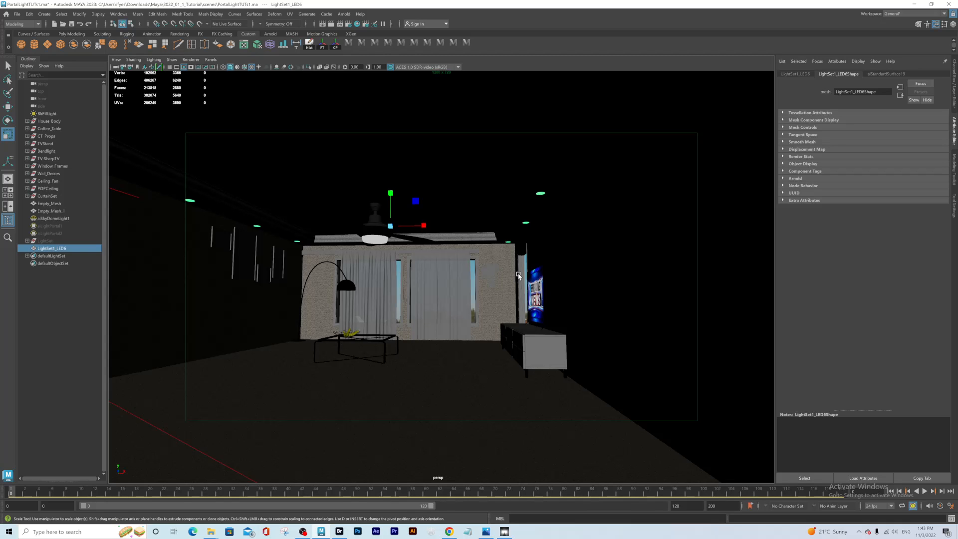
pyautogui.keyDown('alt'); pyautogui.moveTo(575, 250); pyautogui.dragTo(527, 248); pyautogui.keyUp('alt')
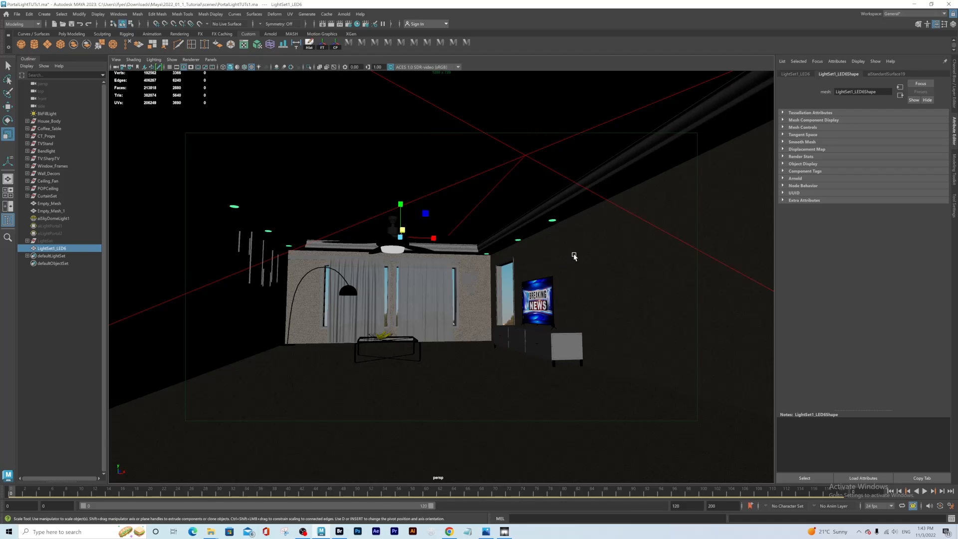
pyautogui.keyDown('alt'); pyautogui.moveTo(573, 256); pyautogui.dragTo(504, 239); pyautogui.keyUp('alt')
pyautogui.keyDown('alt'); pyautogui.moveTo(505, 239); pyautogui.dragTo(550, 235, button='right'); pyautogui.keyUp('alt')
pyautogui.keyDown('alt'); pyautogui.moveTo(550, 235); pyautogui.dragTo(549, 229); pyautogui.keyUp('alt')
pyautogui.keyDown('alt'); pyautogui.moveTo(549, 228); pyautogui.dragTo(552, 221, button='right'); pyautogui.keyUp('alt')
pyautogui.moveTo(552, 221)
pyautogui.keyDown('alt'); pyautogui.mouseDown()
pyautogui.moveTo(554, 242)
pyautogui.moveTo(530, 253)
pyautogui.moveTo(557, 226)
pyautogui.mouseUp(); pyautogui.keyUp('alt')
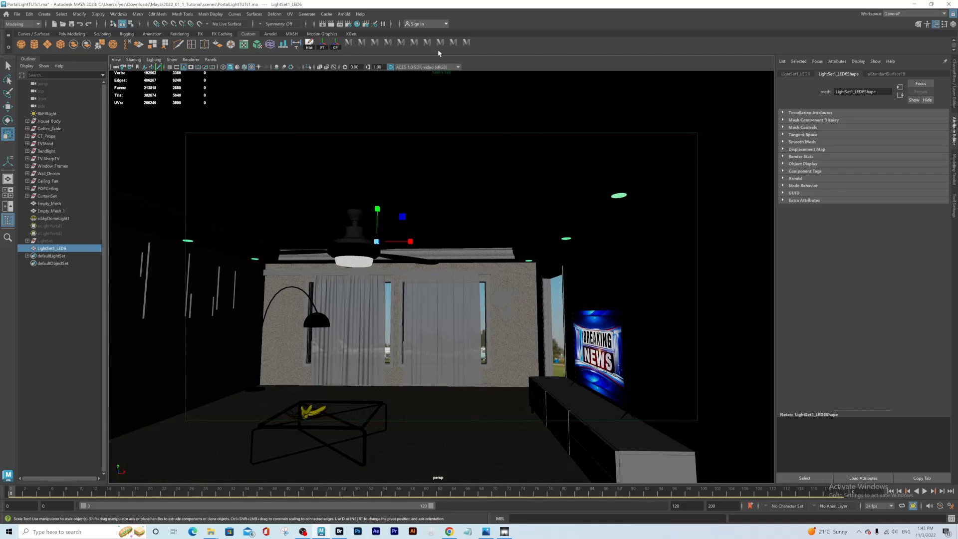
pyautogui.scroll(-5, 489, 72)
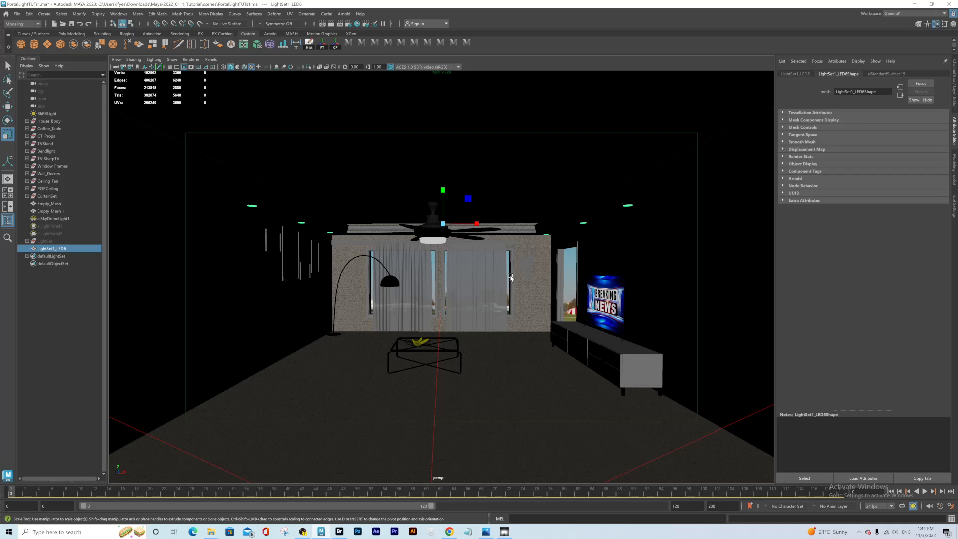
# Step: Render the full room in Arnold to check the existing LED lighting, and close the render window
pyautogui.click(344, 13)
pyautogui.click(350, 31)
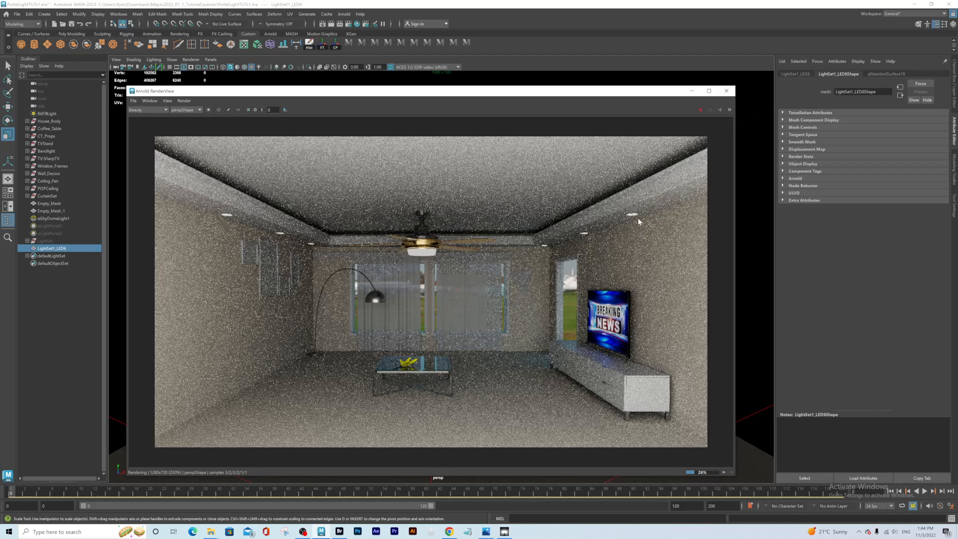
pyautogui.click(726, 91)
# Step: Create an Arnold photometric light in the scene
pyautogui.keyDown('alt'); pyautogui.moveTo(582, 254); pyautogui.dragTo(521, 226); pyautogui.keyUp('alt')
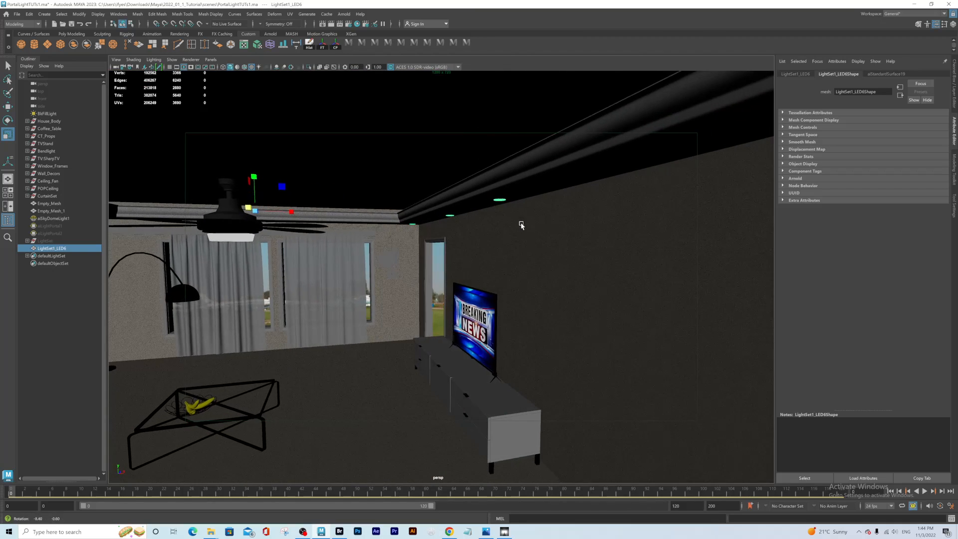
pyautogui.click(343, 14)
pyautogui.moveTo(361, 71)
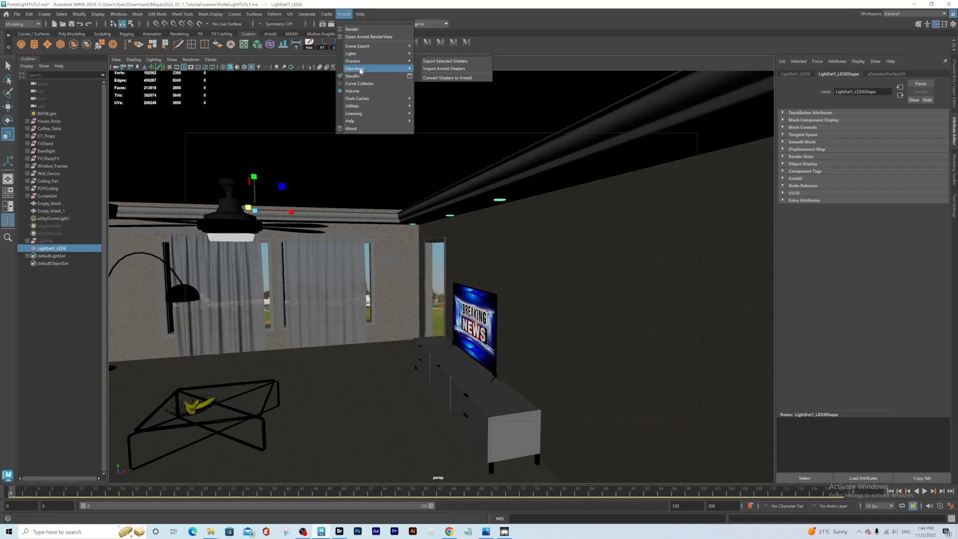
pyautogui.moveTo(377, 53)
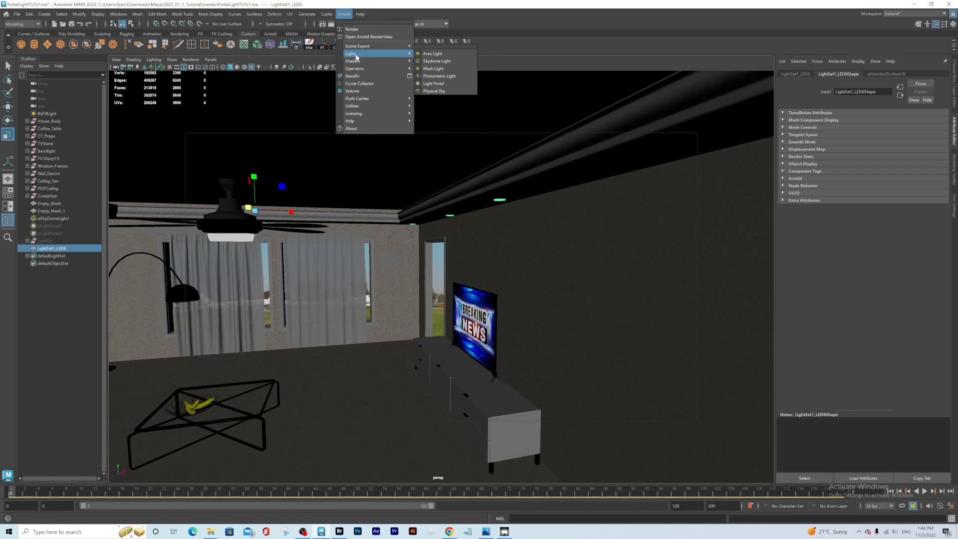
pyautogui.click(433, 76)
# Step: Raise the photometric light toward ceiling height and move it sideways toward the wall with the picture frames
pyautogui.scroll(-4, 493, 316)
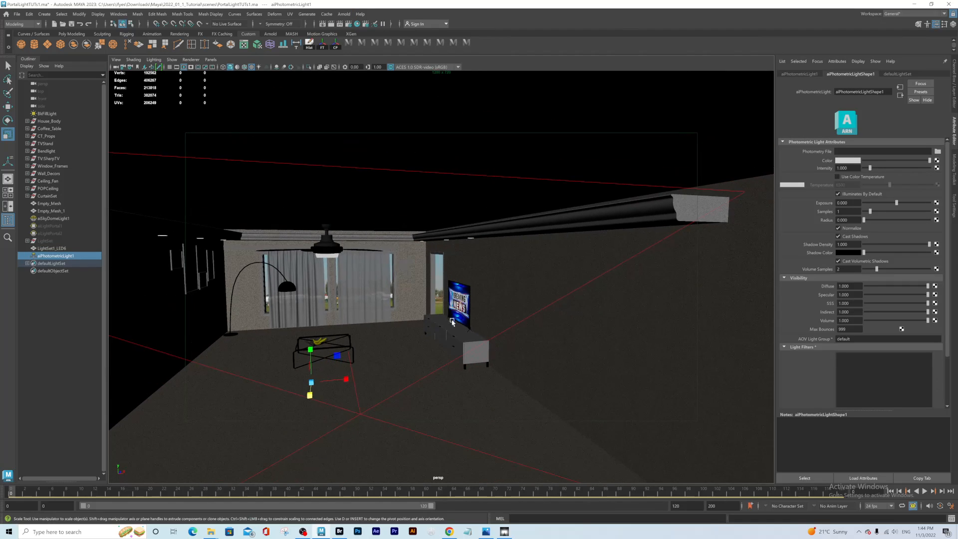
pyautogui.press('w')
pyautogui.moveTo(310, 349); pyautogui.dragTo(309, 311)
pyautogui.moveTo(294, 275); pyautogui.dragTo(292, 243)
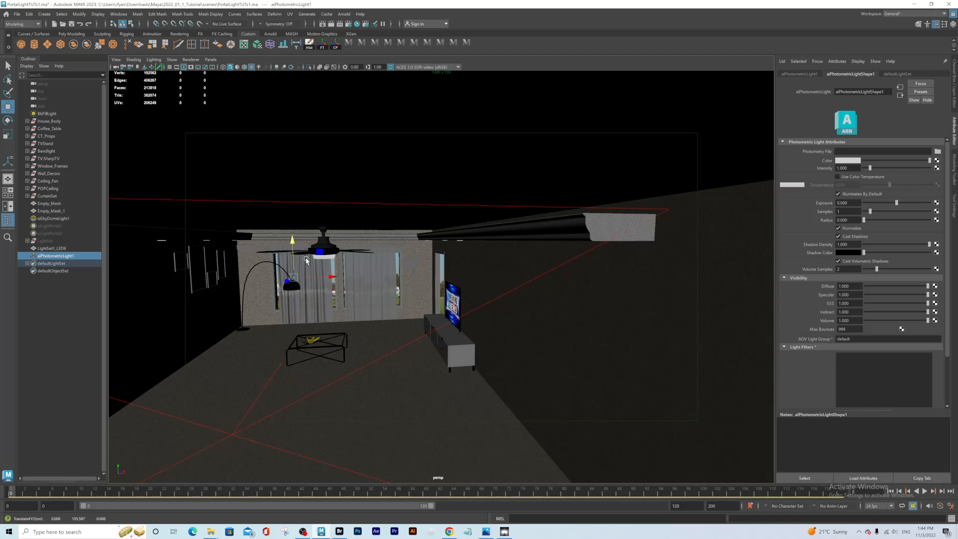
pyautogui.press('f')
pyautogui.scroll(-6, 472, 268)
pyautogui.moveTo(475, 278); pyautogui.dragTo(357, 285)
pyautogui.press('r')
pyautogui.press('w')
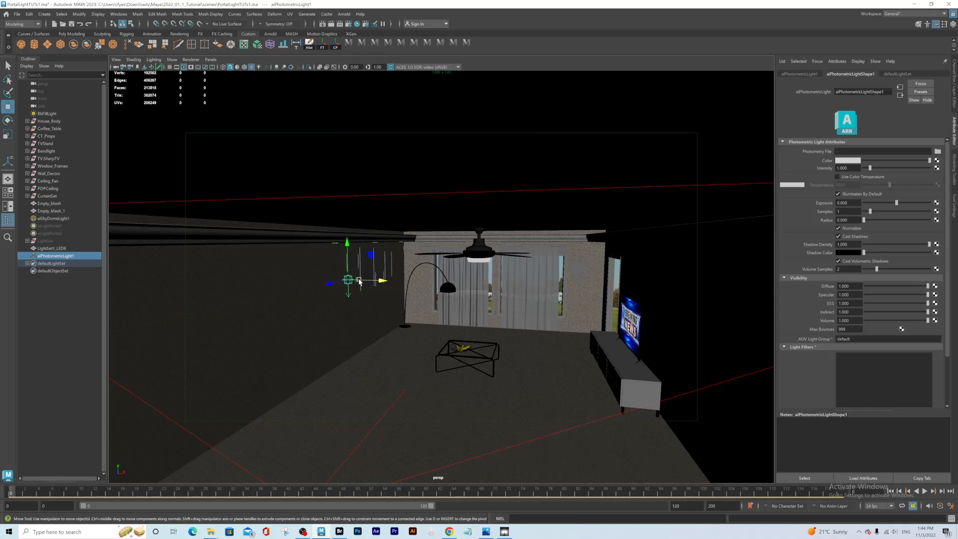
# Step: Align the photometric light directly beneath the nearest ceiling LED disc on the picture-frame wall
pyautogui.keyDown('alt'); pyautogui.moveTo(345, 222); pyautogui.dragTo(428, 271, button='right'); pyautogui.keyUp('alt')
pyautogui.keyDown('alt'); pyautogui.moveTo(428, 271); pyautogui.dragTo(474, 249); pyautogui.keyUp('alt')
pyautogui.moveTo(512, 189); pyautogui.dragTo(375, 202)
pyautogui.press('f')
pyautogui.keyDown('alt'); pyautogui.moveTo(426, 255); pyautogui.dragTo(441, 241); pyautogui.keyUp('alt')
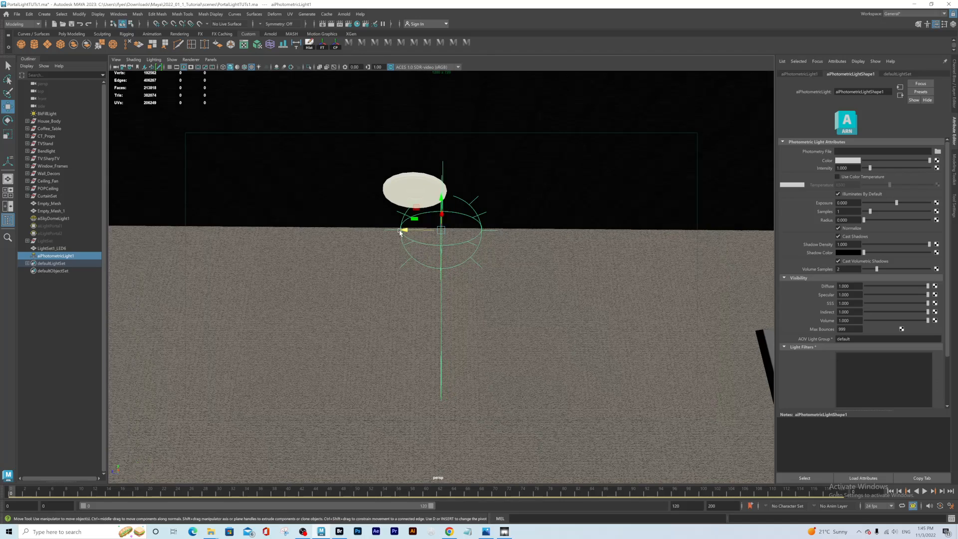
pyautogui.moveTo(404, 232); pyautogui.dragTo(381, 220, button='middle')
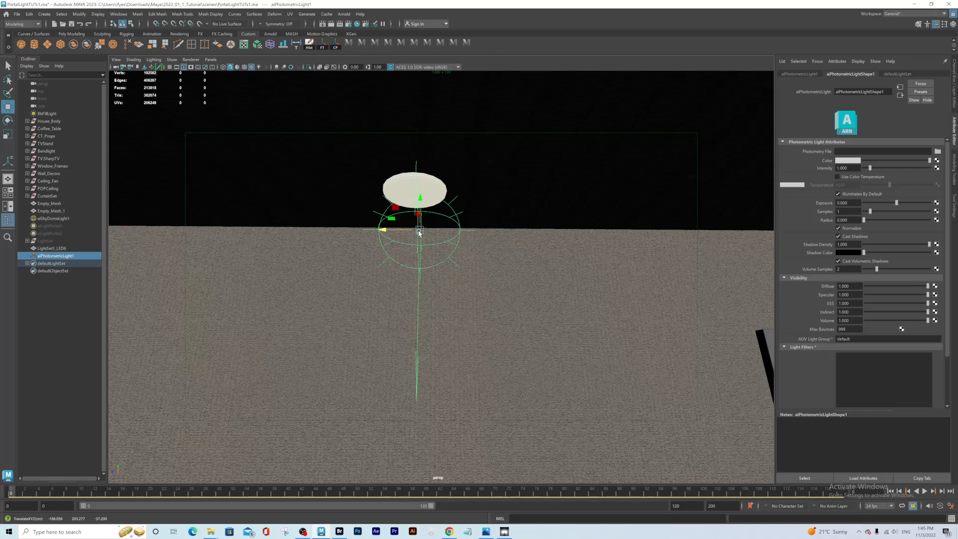
pyautogui.keyDown('alt'); pyautogui.moveTo(416, 249); pyautogui.dragTo(421, 229); pyautogui.keyUp('alt')
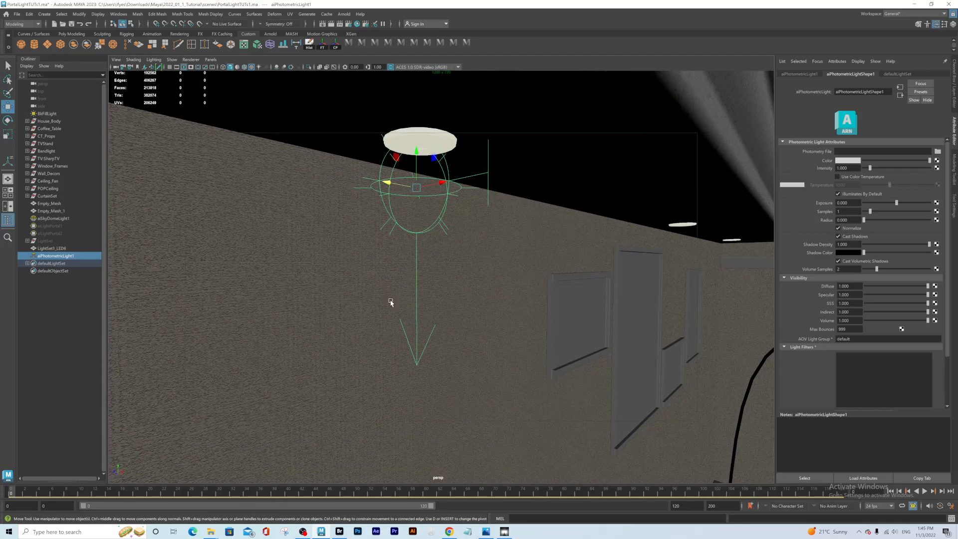
# Step: Render the picture-frame wall with the photometric light in Arnold, keeping the render window clear of the light's attributes
pyautogui.keyDown('alt'); pyautogui.moveTo(404, 353); pyautogui.dragTo(464, 169); pyautogui.keyUp('alt')
pyautogui.keyDown('alt'); pyautogui.moveTo(431, 121); pyautogui.dragTo(547, 263); pyautogui.keyUp('alt')
pyautogui.click(342, 14)
pyautogui.click(352, 30)
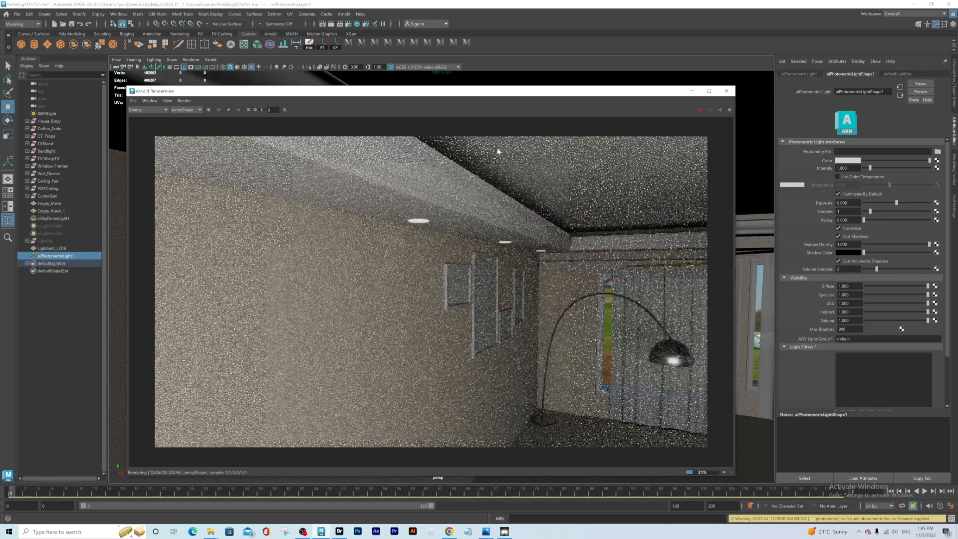
pyautogui.moveTo(666, 93); pyautogui.dragTo(379, 100)
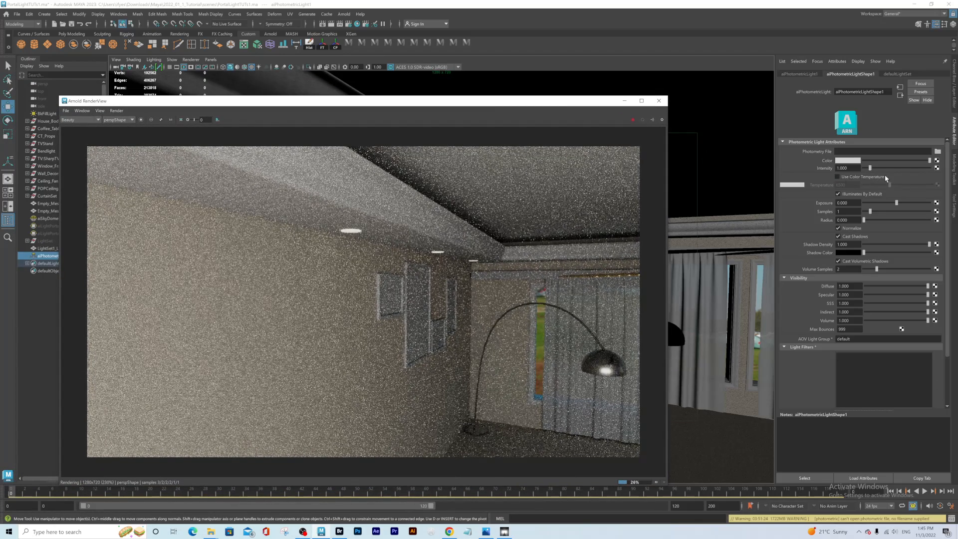
pyautogui.moveTo(360, 105); pyautogui.dragTo(381, 97)
# Step: Set the photometric light's color to red and its intensity to 15, and close the render window after checking
pyautogui.moveTo(870, 168); pyautogui.dragTo(904, 171)
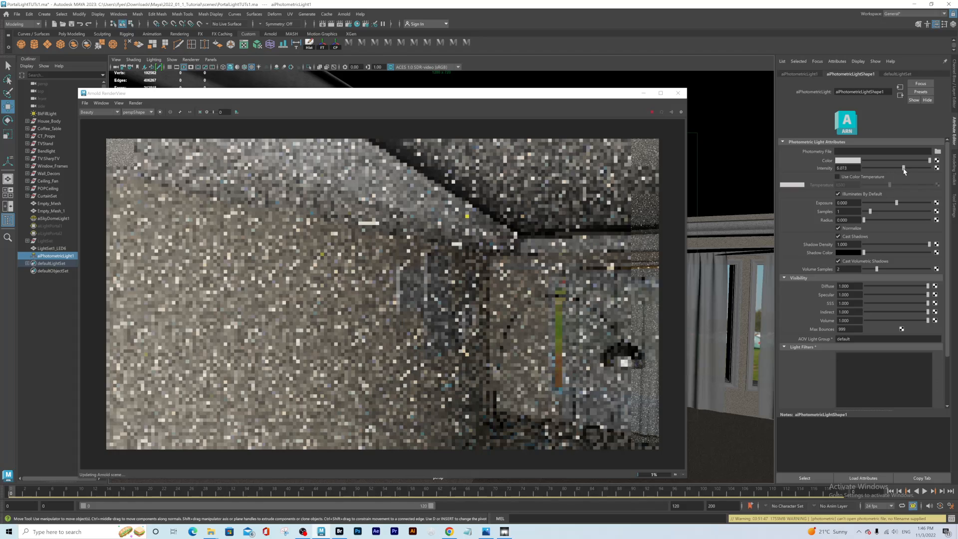
pyautogui.click(854, 160)
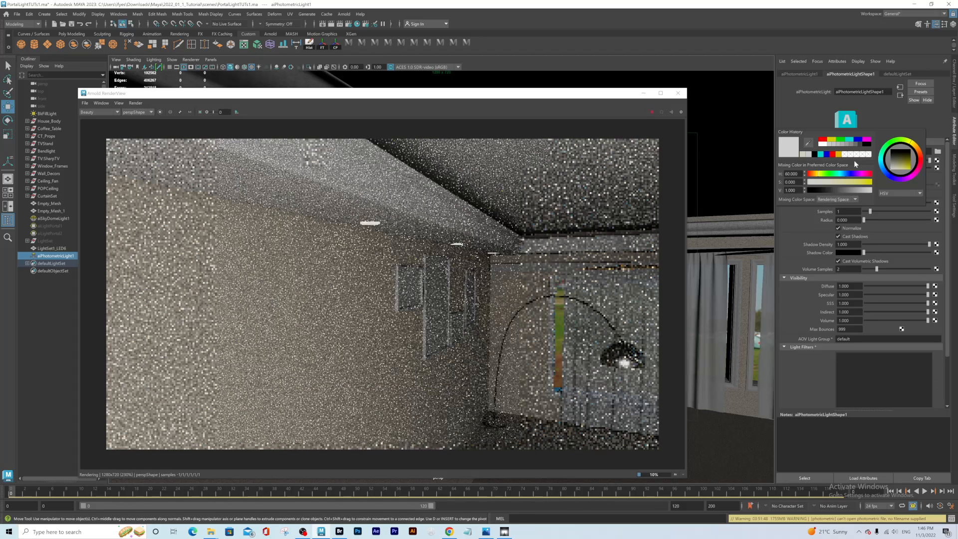
pyautogui.click(823, 140)
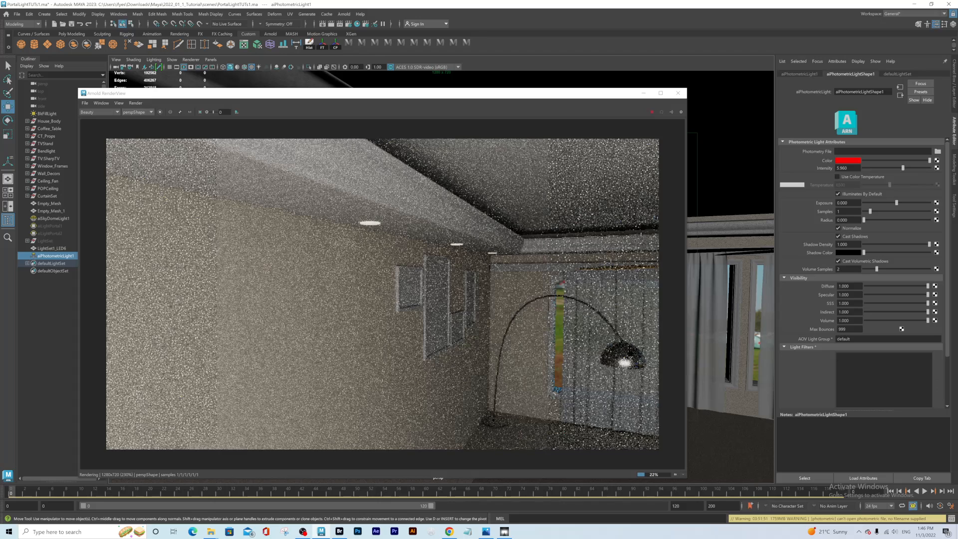
pyautogui.doubleClick(847, 168)
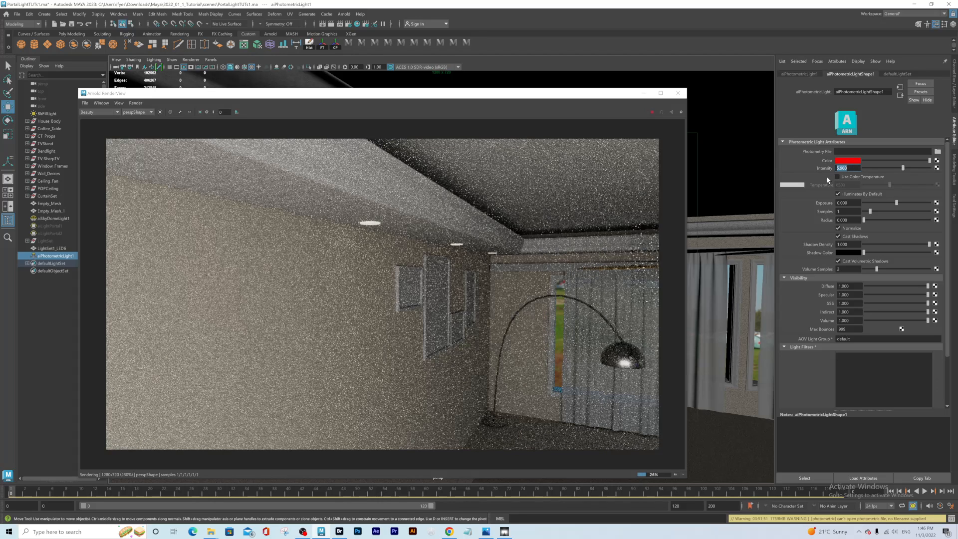
pyautogui.write('15')
pyautogui.press('Return')
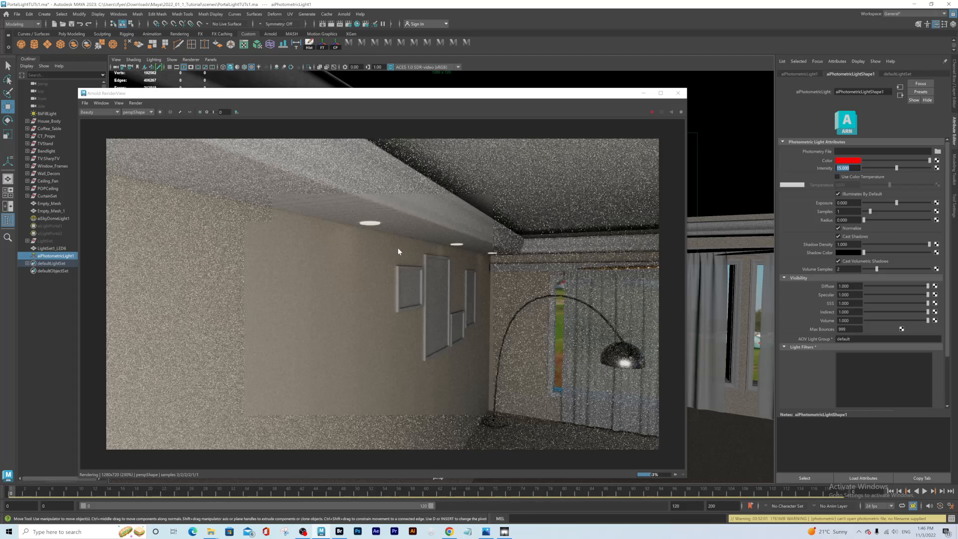
pyautogui.click(677, 94)
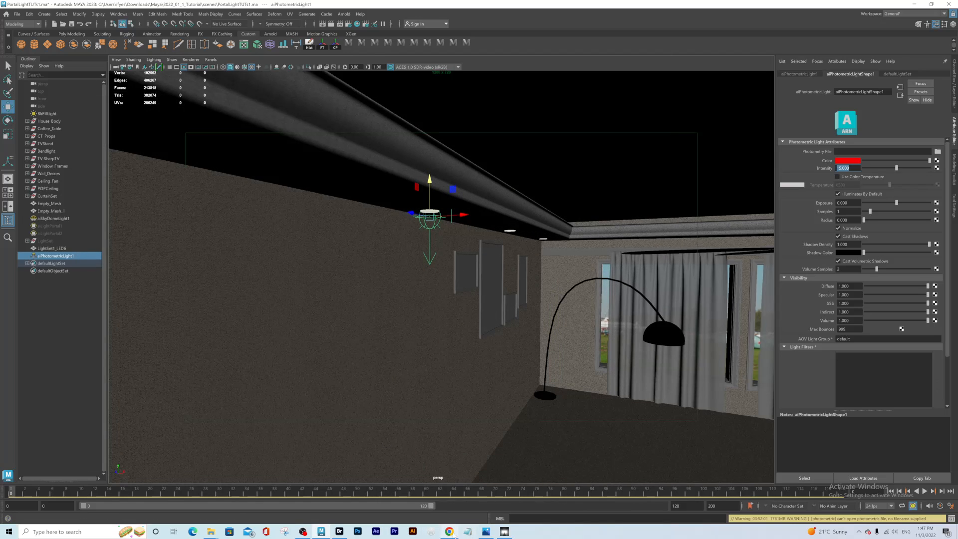
# Step: Switch to Chrome, browse the ies library site and open the preview of the BEGA 775 lm, 10 W lamp
pyautogui.click(450, 532)
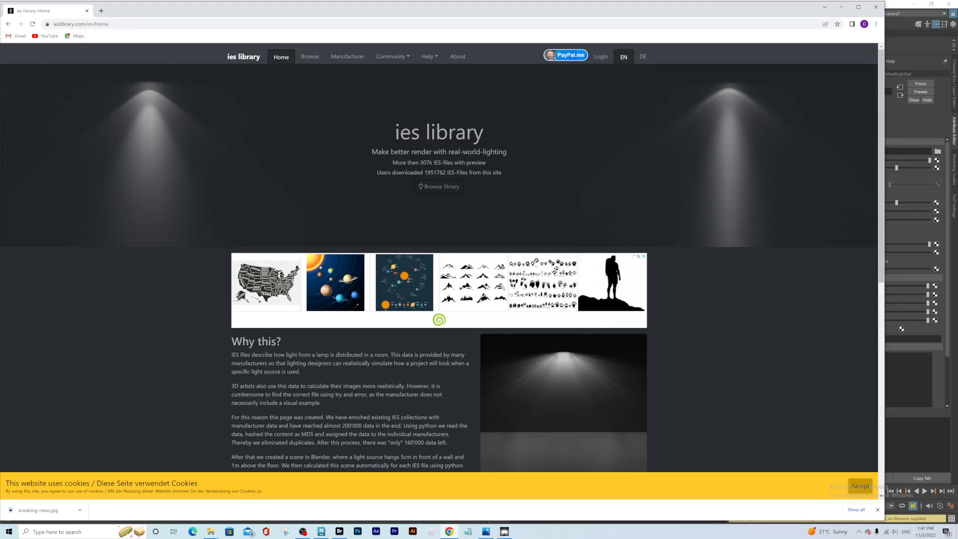
pyautogui.click(446, 189)
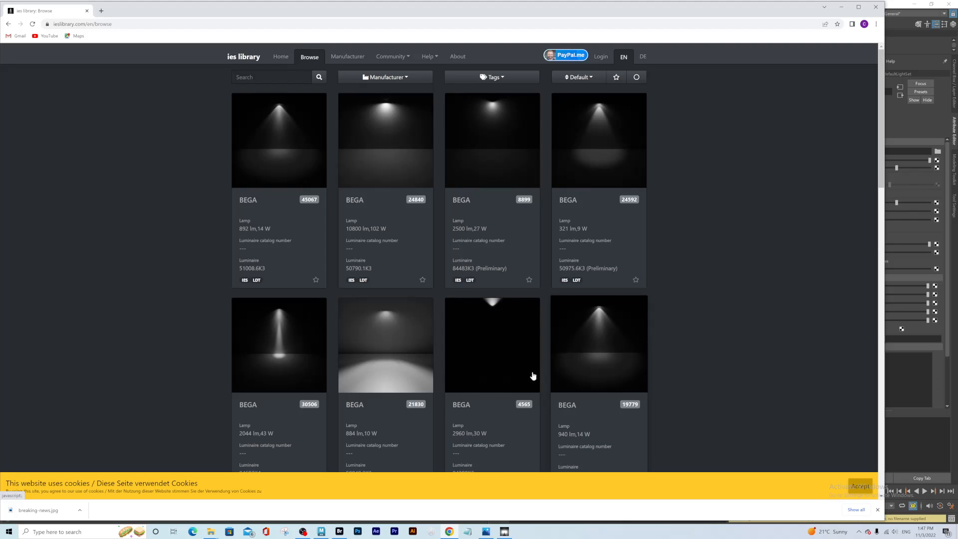
pyautogui.scroll(-4, 504, 389)
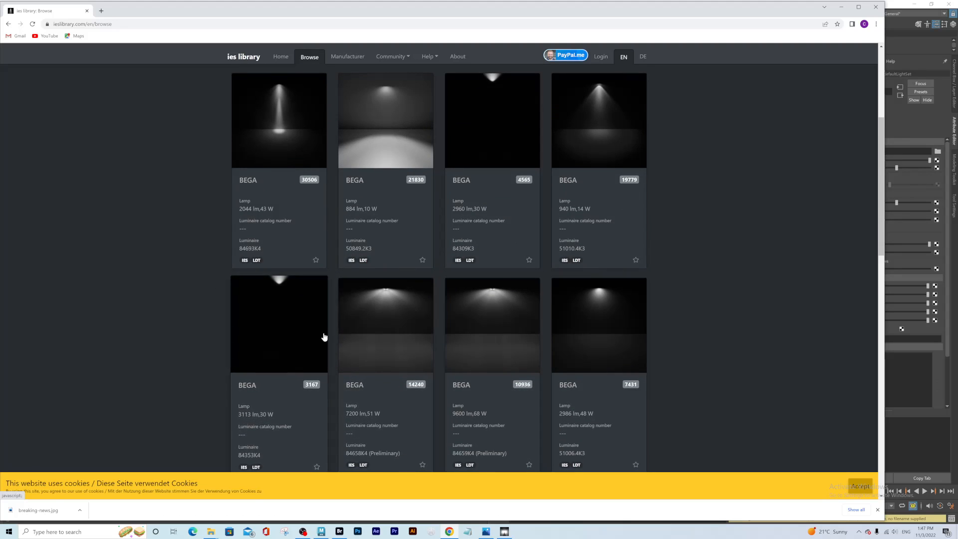
pyautogui.scroll(-5, 322, 338)
pyautogui.scroll(-3, 515, 305)
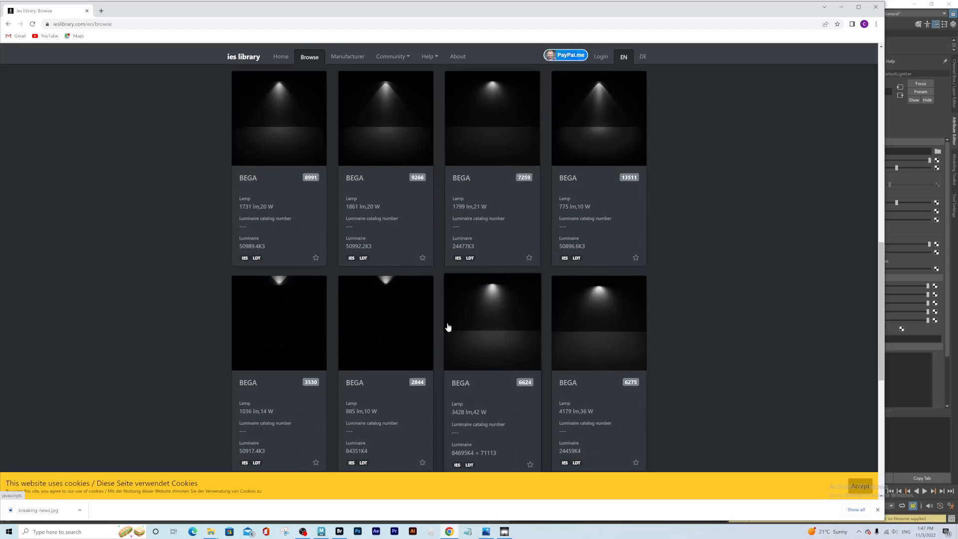
pyautogui.scroll(-3, 573, 338)
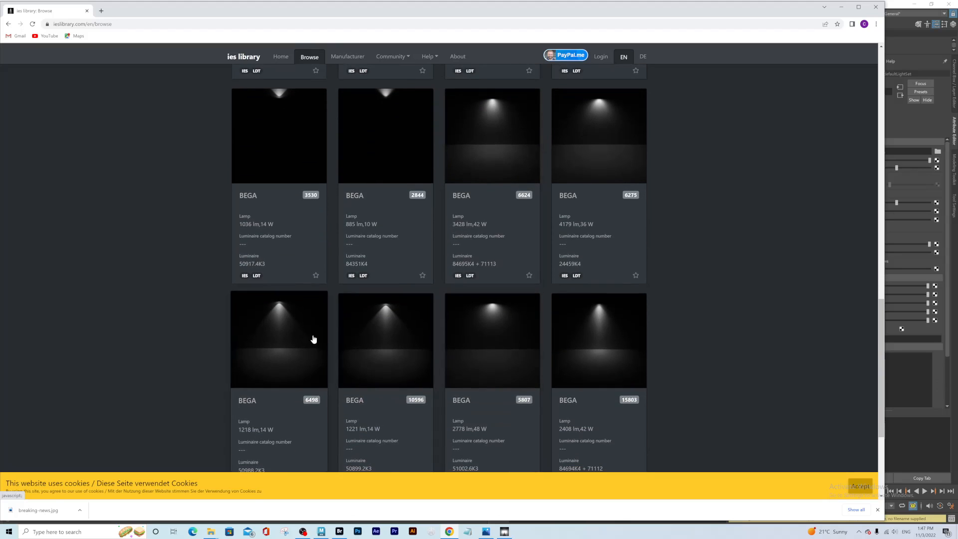
pyautogui.scroll(-3, 255, 284)
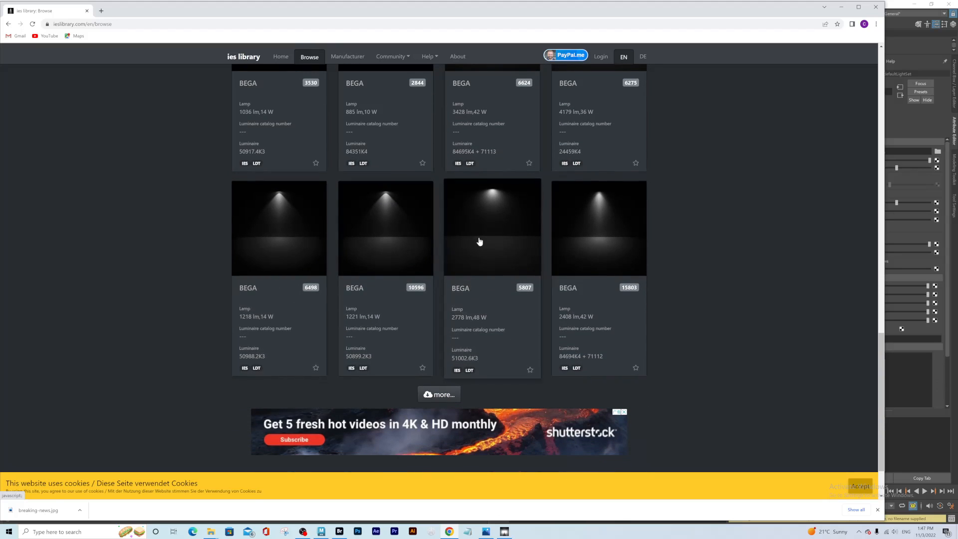
pyautogui.scroll(10, 484, 264)
pyautogui.scroll(-2, 490, 287)
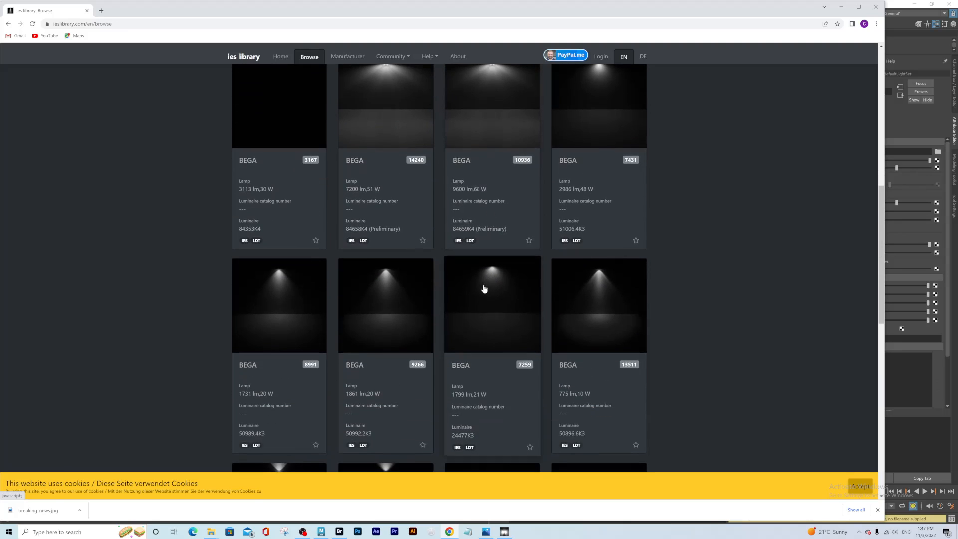
pyautogui.click(601, 279)
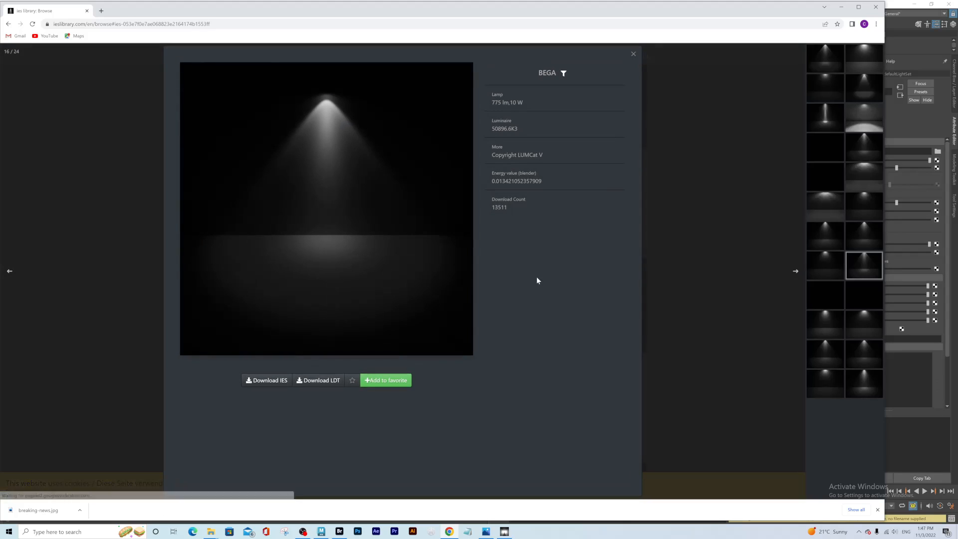
# Step: Download the lamp's IES profile into the sourceimages/z_IES project folder under the file name IES_023
pyautogui.click(271, 383)
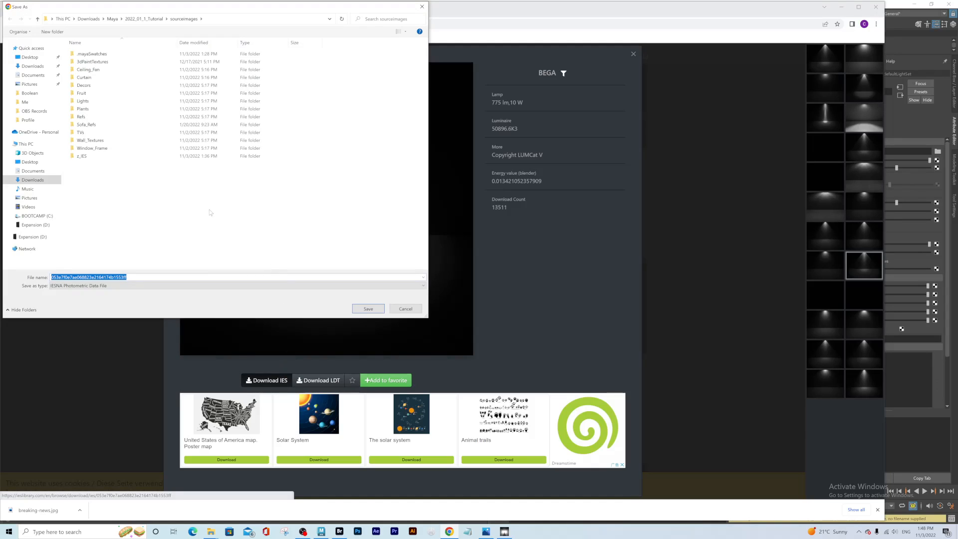
pyautogui.click(82, 157)
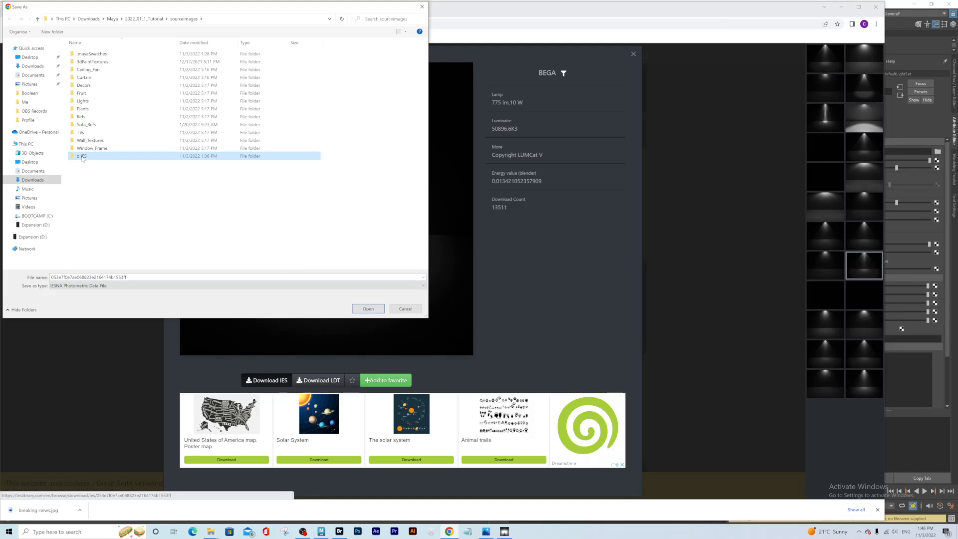
pyautogui.doubleClick(83, 157)
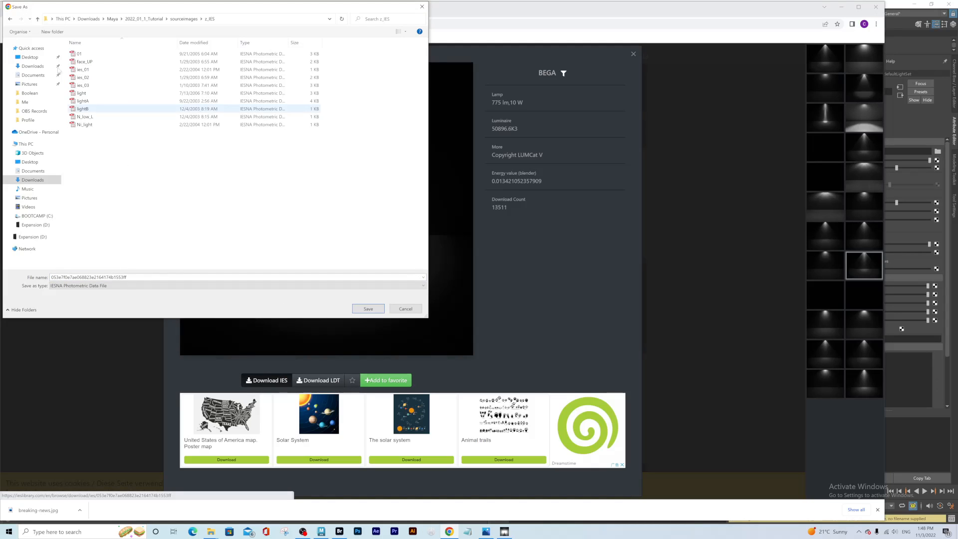
pyautogui.click(114, 277)
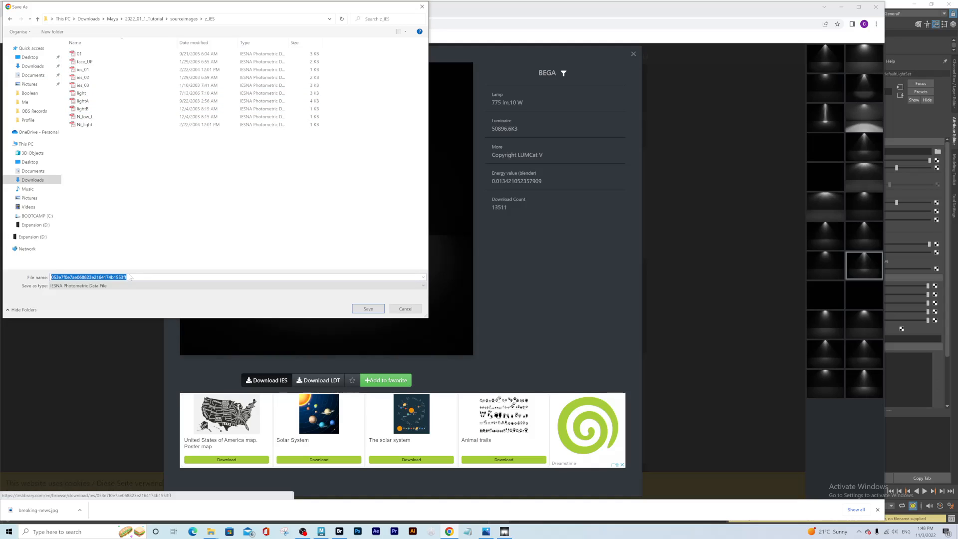
pyautogui.write('i')
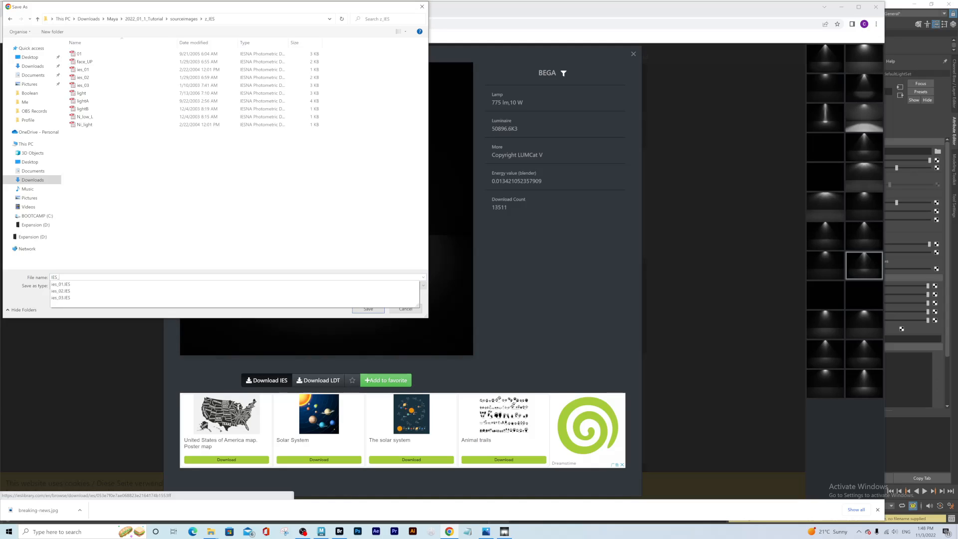
pyautogui.write('ES_02')
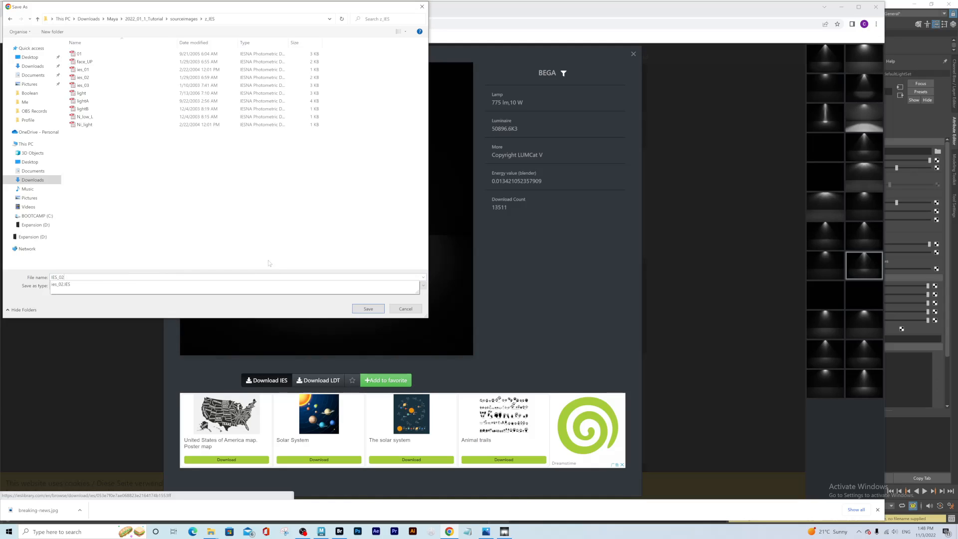
pyautogui.write('3')
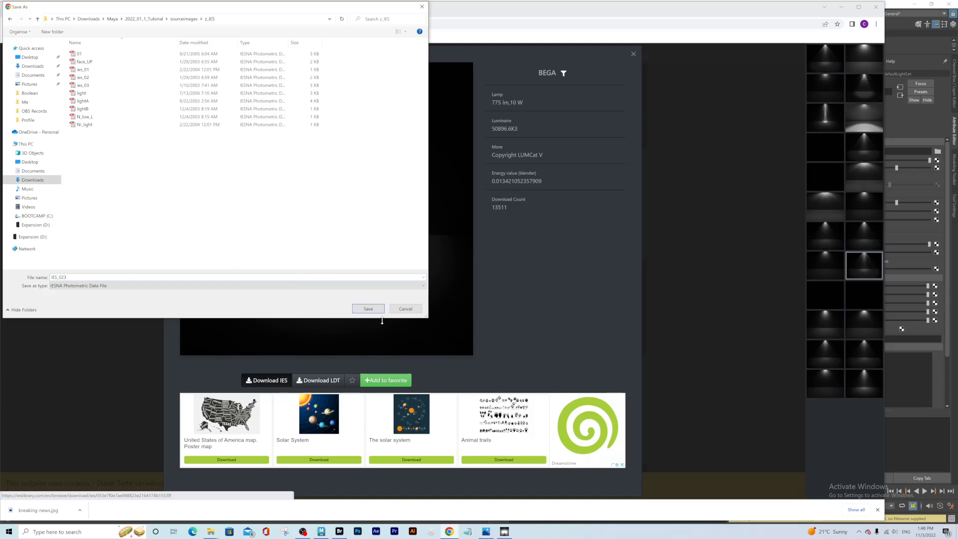
pyautogui.click(371, 309)
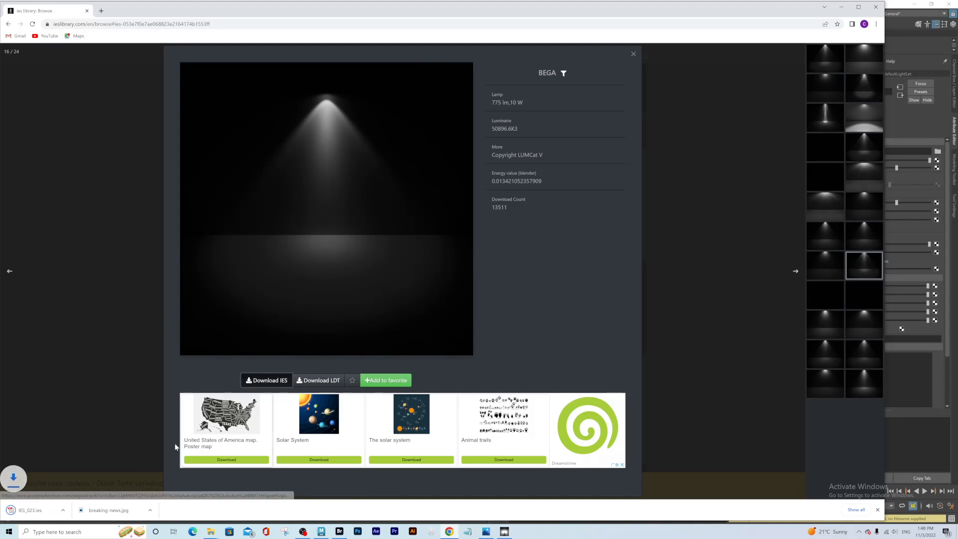
pyautogui.click(38, 517)
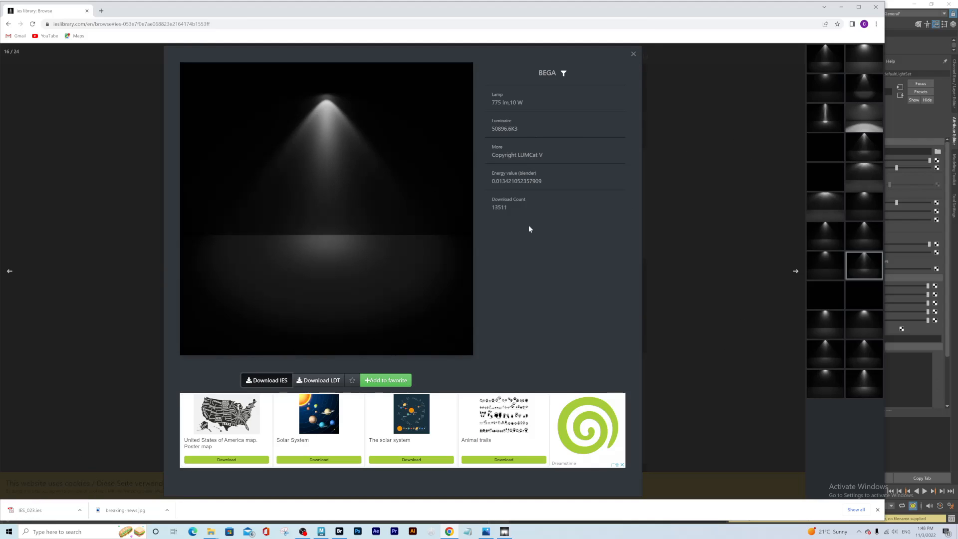
# Step: Return to Maya and set the photometric light's color to white and its intensity to 1
pyautogui.click(841, 7)
pyautogui.keyDown('alt'); pyautogui.moveTo(488, 250); pyautogui.dragTo(369, 221); pyautogui.keyUp('alt')
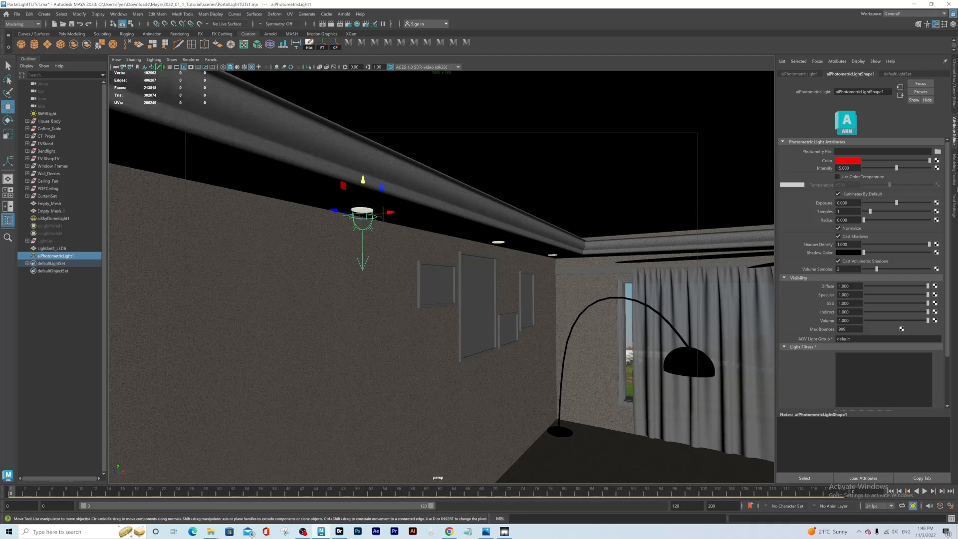
pyautogui.click(853, 162)
pyautogui.click(820, 145)
pyautogui.moveTo(858, 168); pyautogui.dragTo(823, 172)
pyautogui.press('Return')
# Step: Browse for the light's photometry file in the sourceimages/z_IES folder and select lightA.IES
pyautogui.click(937, 152)
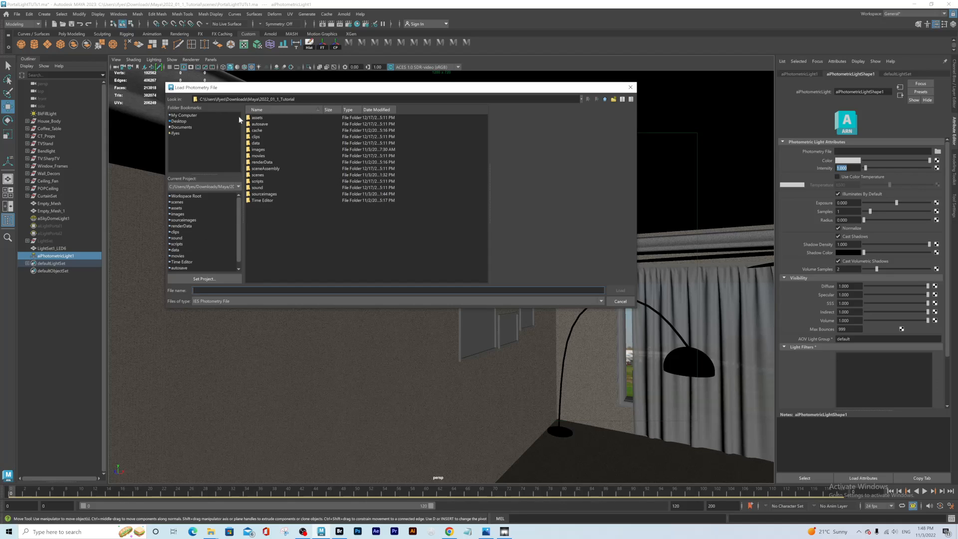
pyautogui.doubleClick(265, 193)
pyautogui.doubleClick(257, 201)
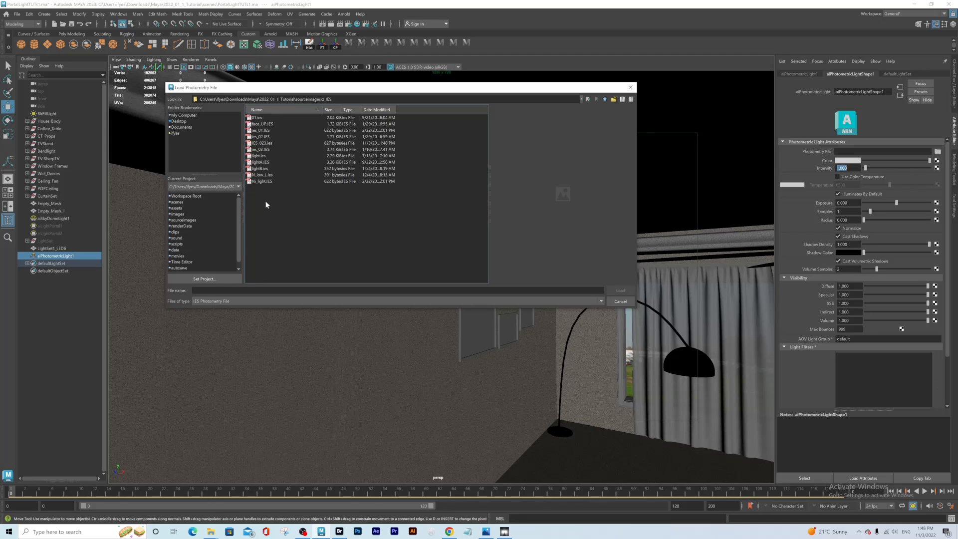
pyautogui.click(263, 126)
pyautogui.click(266, 143)
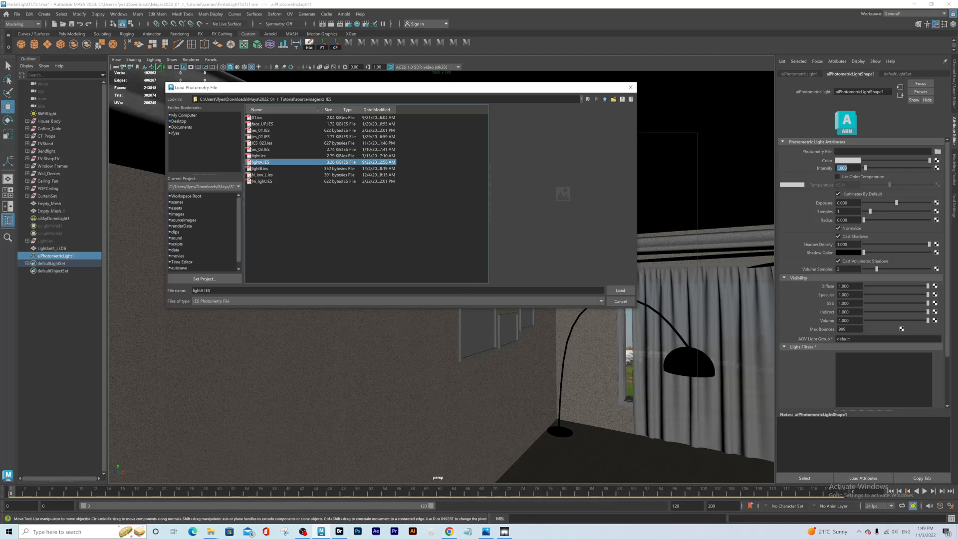
# Step: Switch to IES Viewer and examine the light distribution curves of 01, face_UP, ies_01, ies_02 and ies_03
pyautogui.click(504, 531)
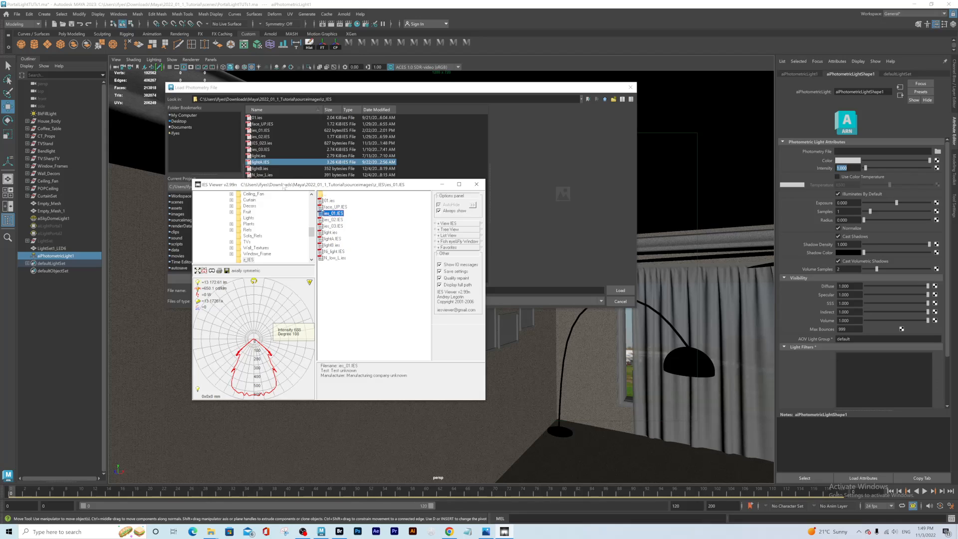
pyautogui.moveTo(284, 186); pyautogui.dragTo(282, 208)
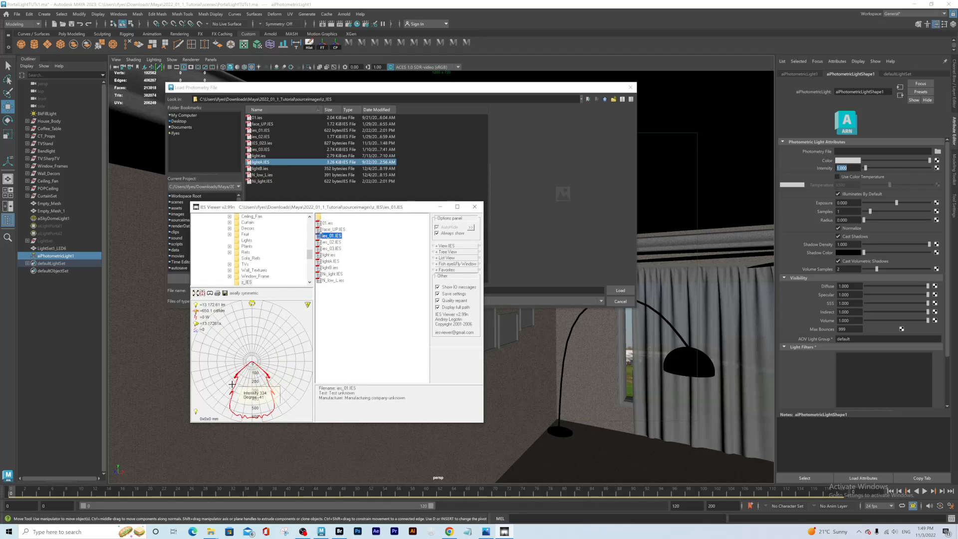
pyautogui.click(327, 223)
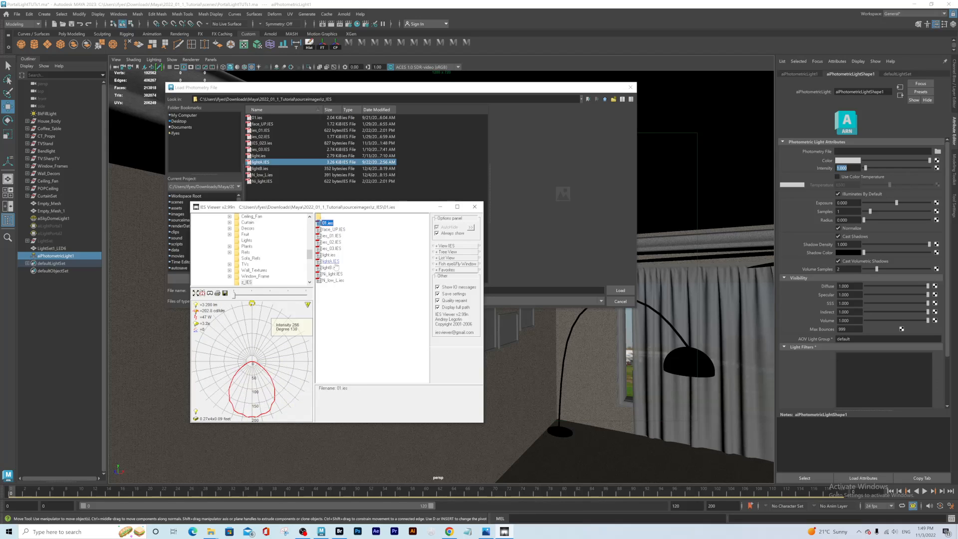
pyautogui.click(335, 229)
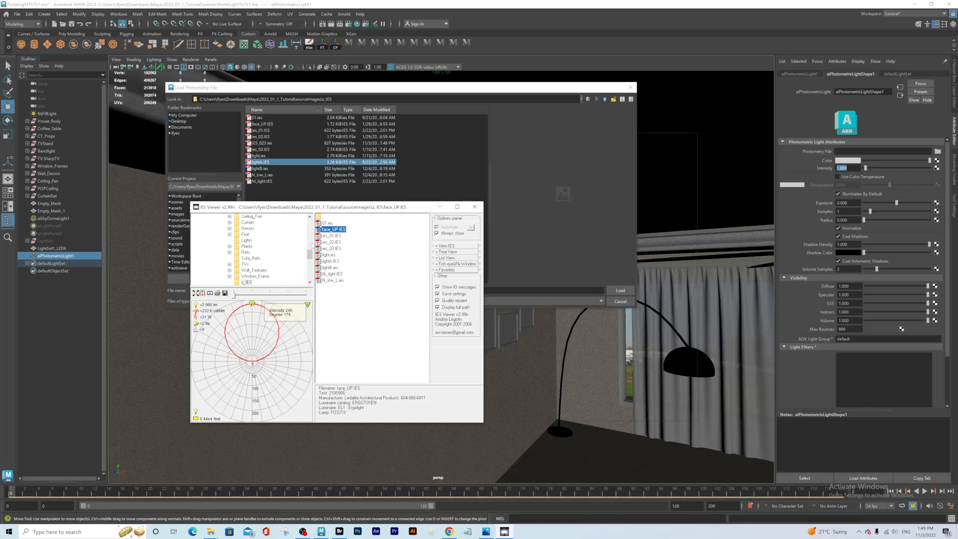
pyautogui.click(333, 236)
pyautogui.click(333, 242)
pyautogui.click(333, 248)
pyautogui.click(333, 242)
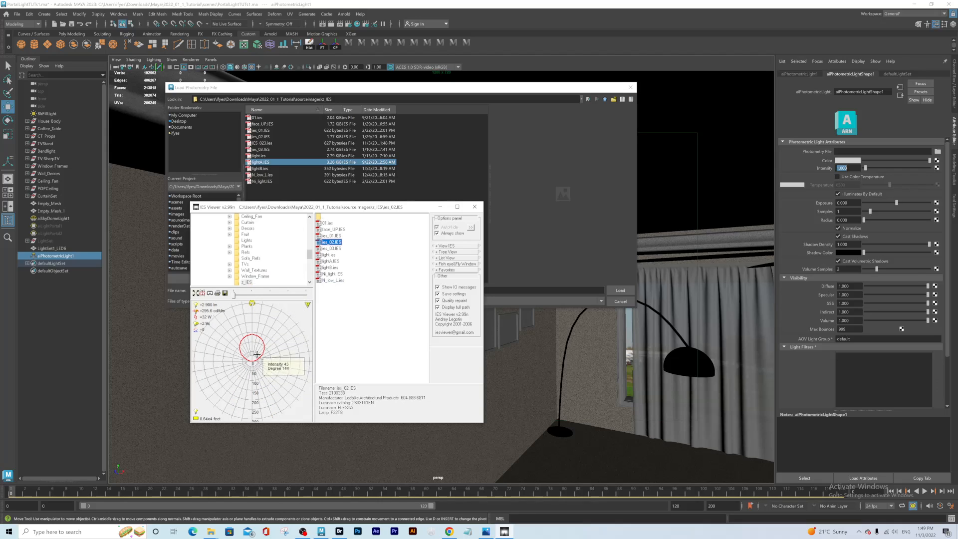
pyautogui.click(334, 248)
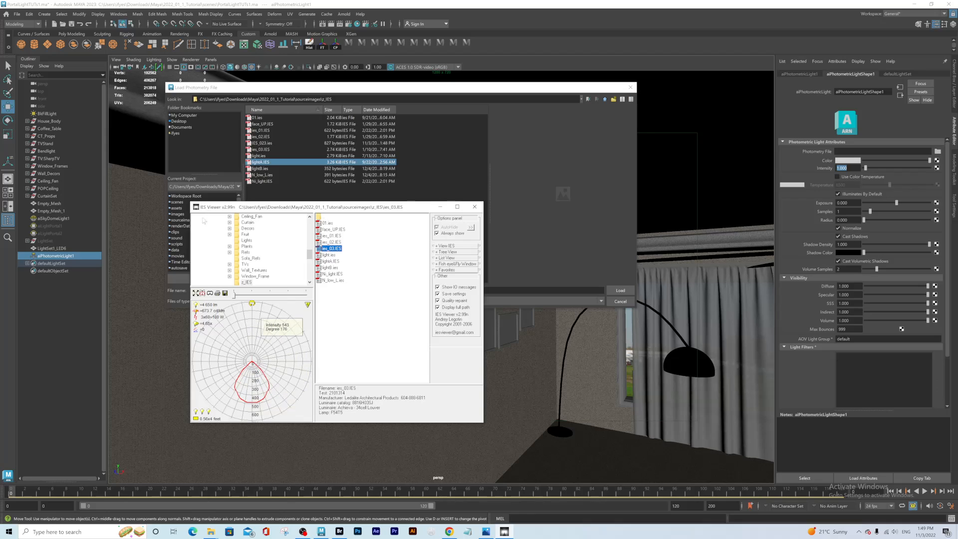
# Step: Open the render preview for ies_03 beside the file list and compare the rendered beams of all the listed IES profiles
pyautogui.click(209, 293)
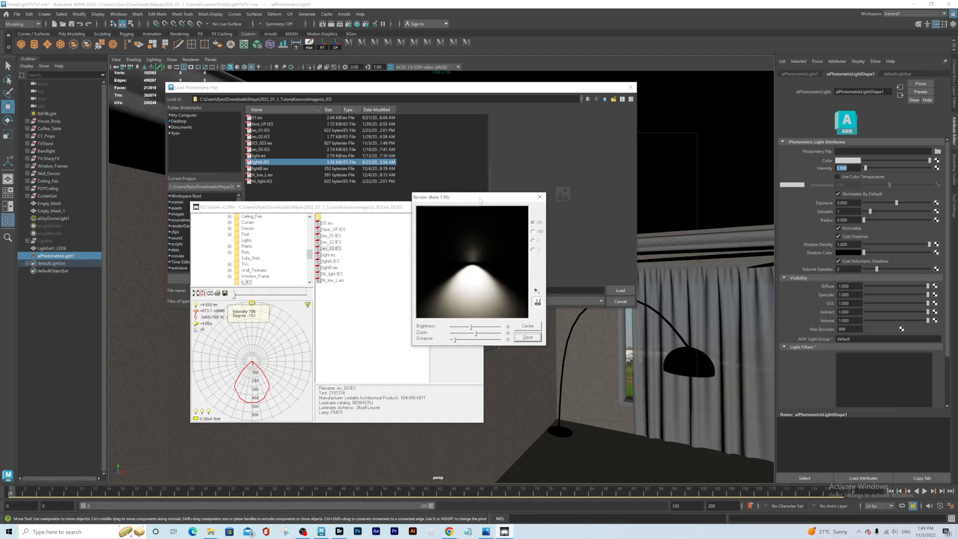
pyautogui.moveTo(479, 200); pyautogui.dragTo(537, 208)
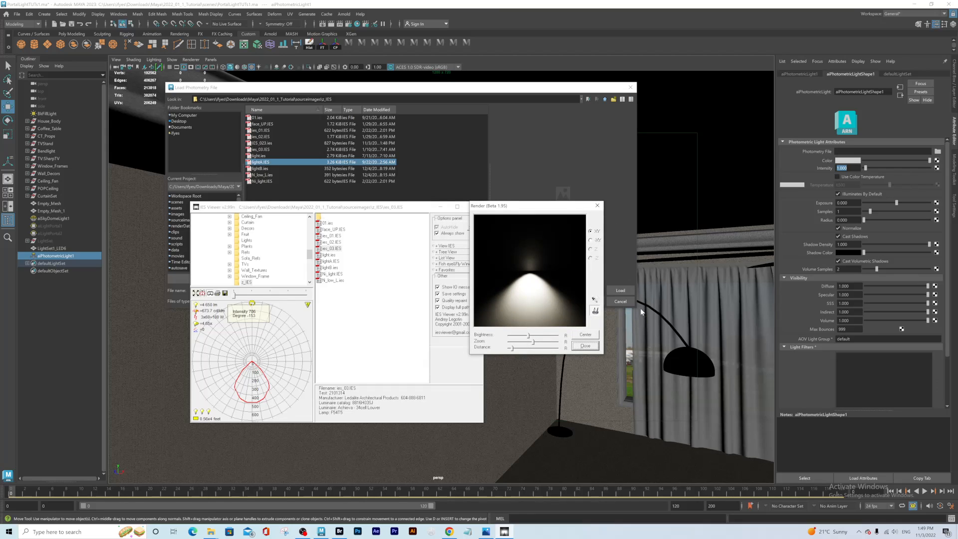
pyautogui.click(335, 280)
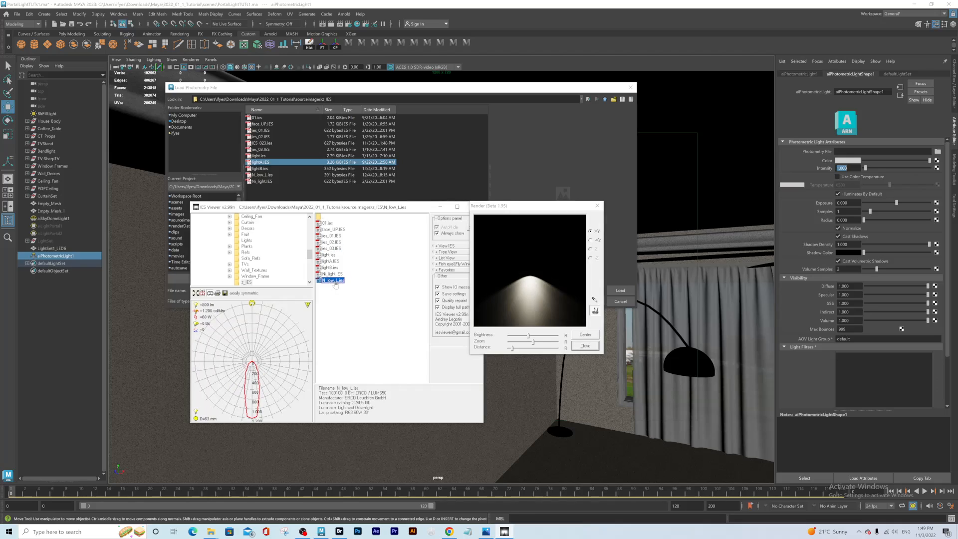
pyautogui.click(333, 274)
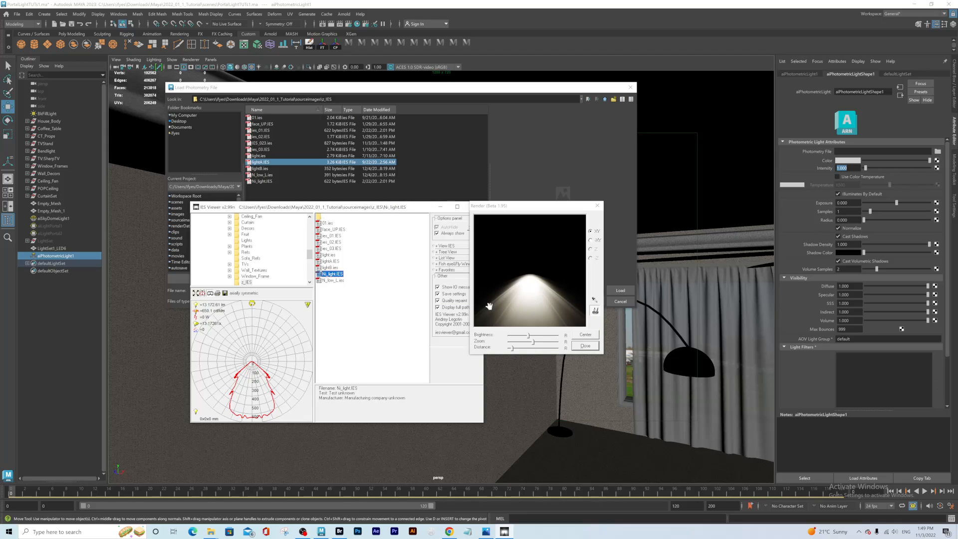
pyautogui.click(328, 269)
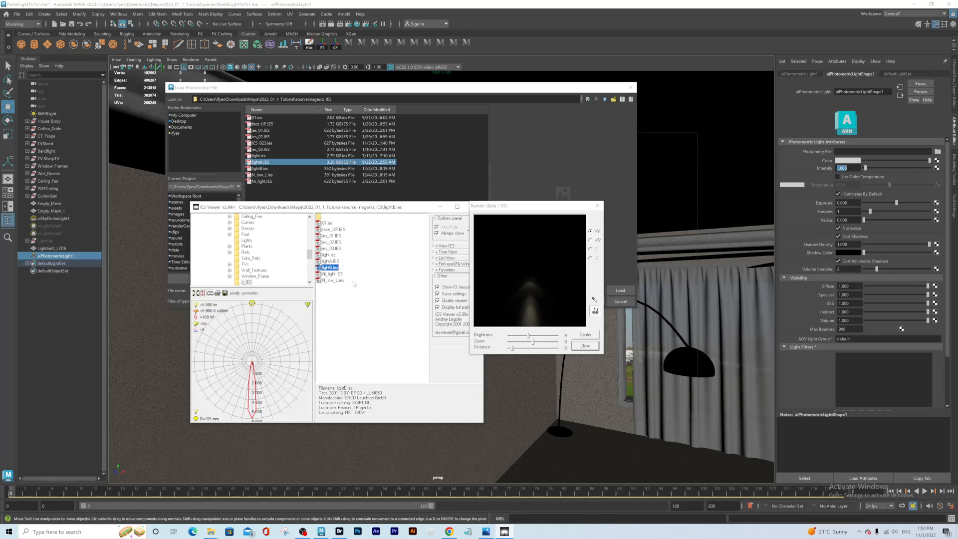
pyautogui.click(331, 261)
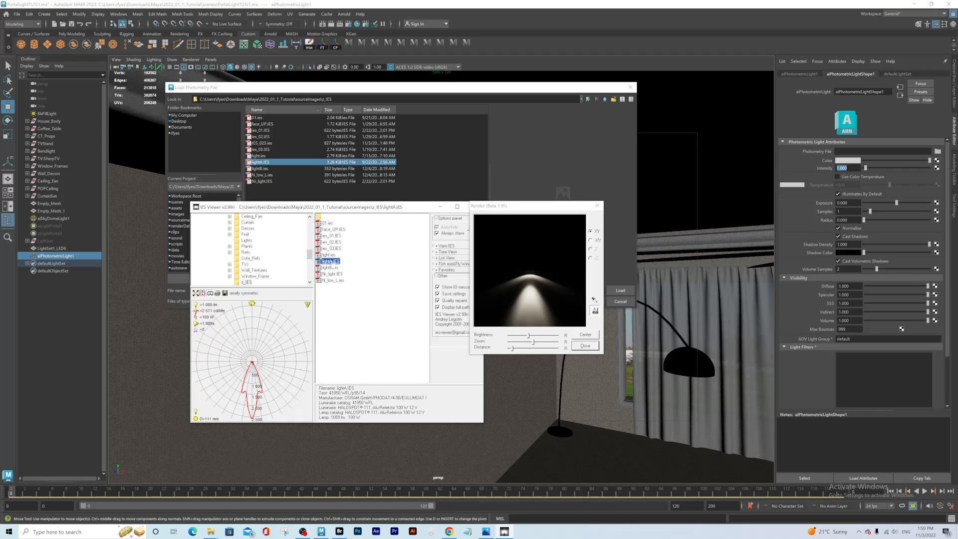
pyautogui.click(328, 255)
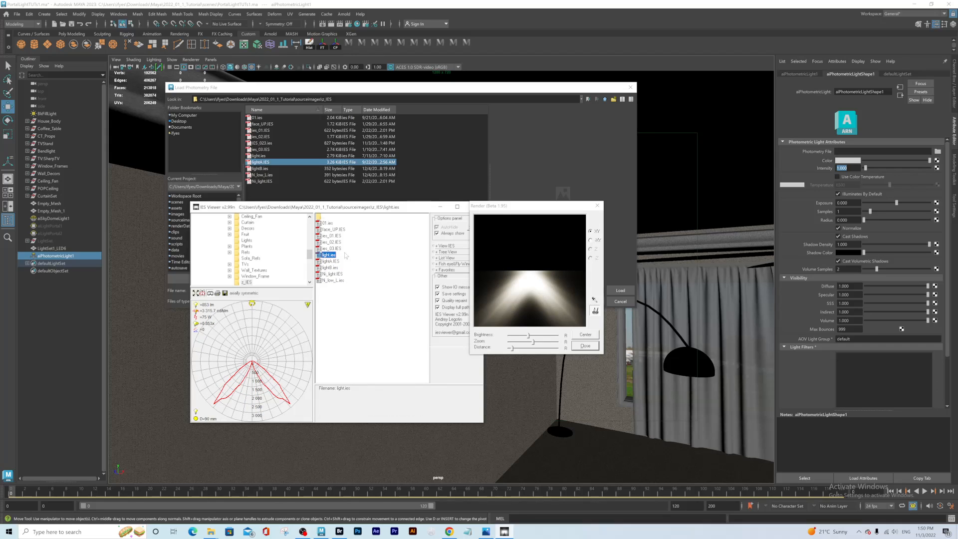
pyautogui.click(332, 248)
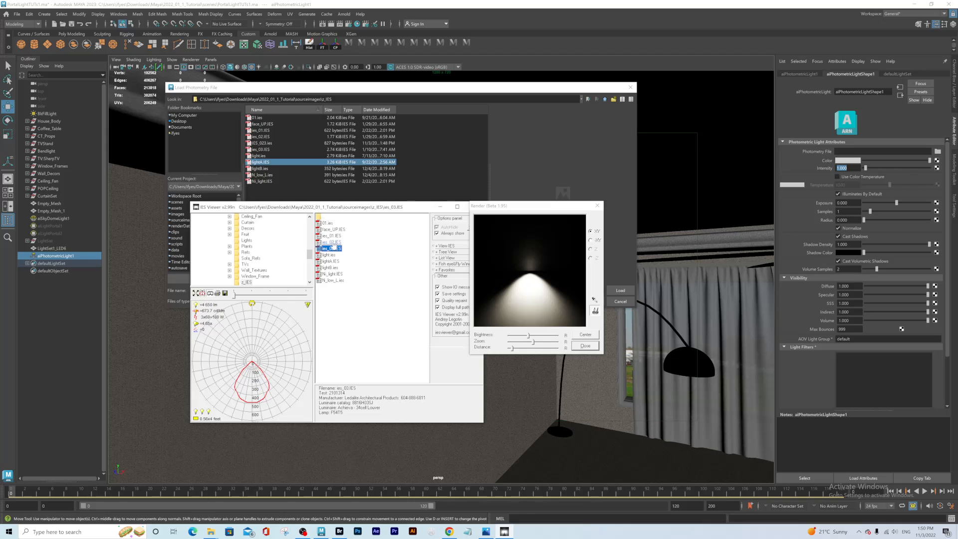
pyautogui.click(332, 242)
pyautogui.click(334, 235)
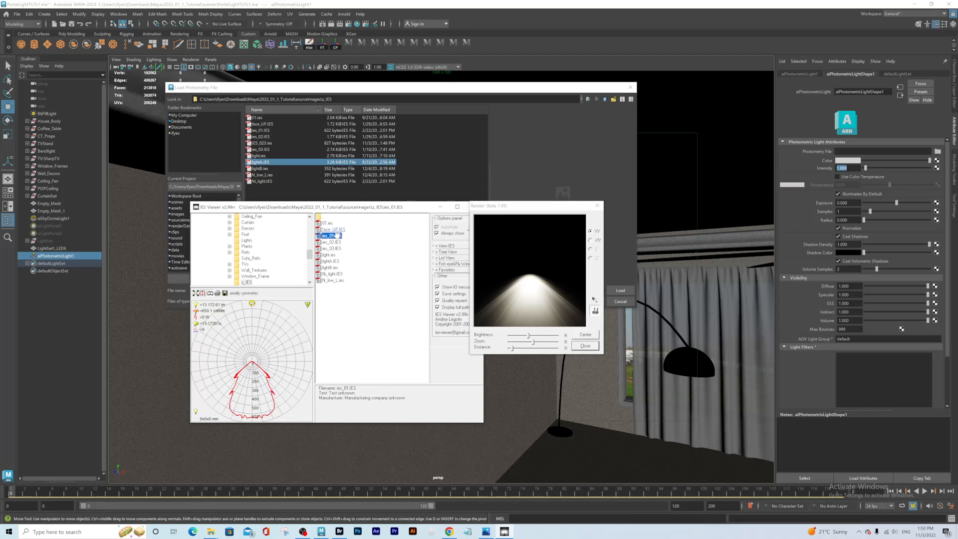
pyautogui.click(333, 229)
pyautogui.click(329, 224)
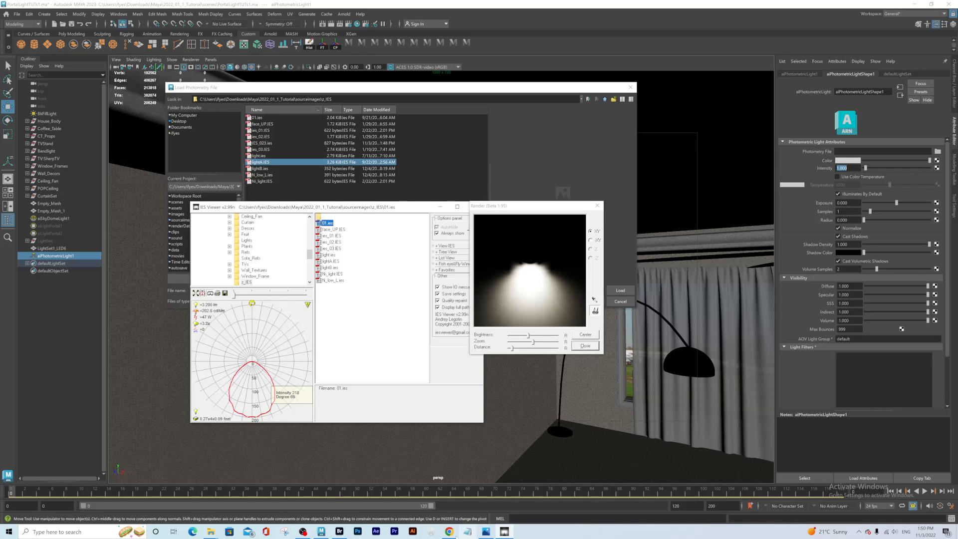
# Step: Switch to Chrome, close the BEGA lamp preview and look over the first lamps in the ies library, then minimize the browser
pyautogui.click(449, 531)
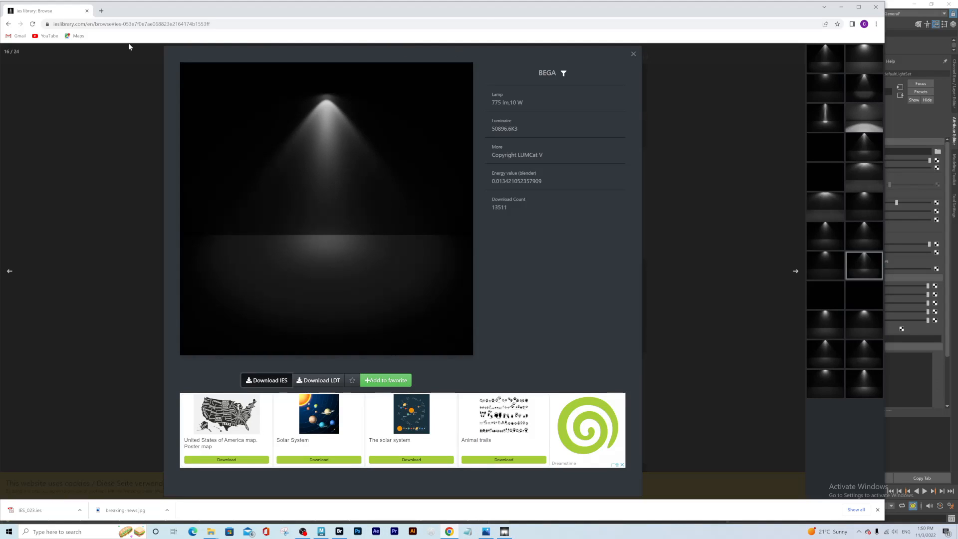
pyautogui.click(633, 54)
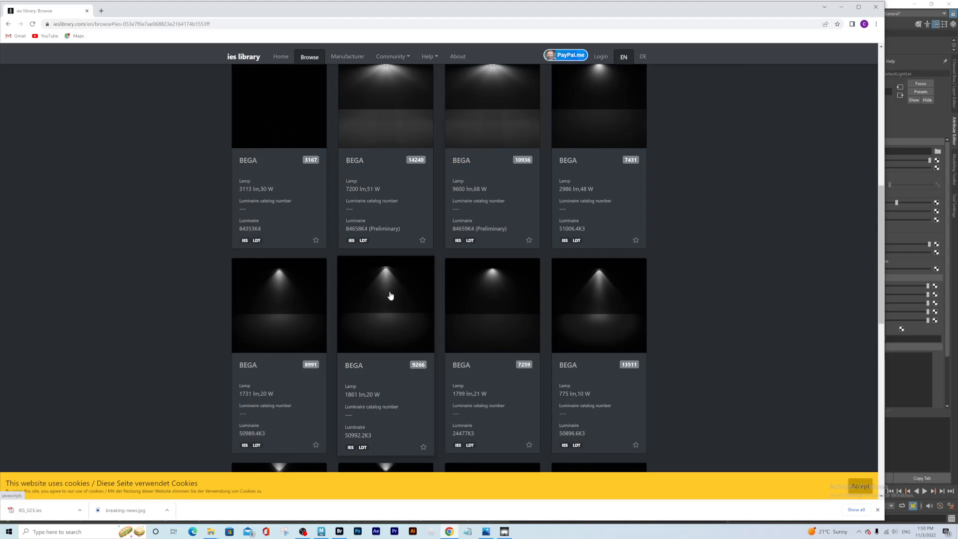
pyautogui.scroll(10, 524, 316)
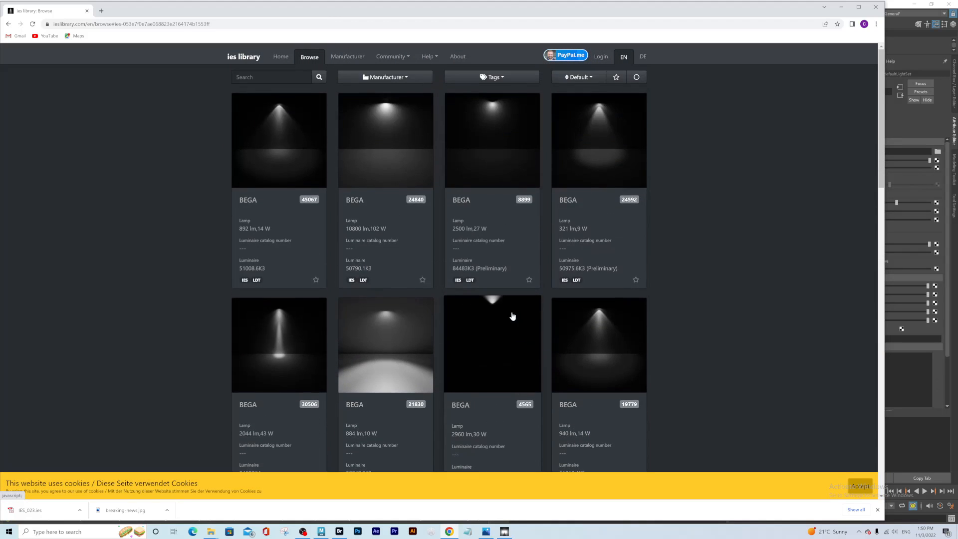
pyautogui.click(841, 8)
# Step: Move IES Viewer clear of the photometry file list and preview the rendered beam of N_low_L.ies
pyautogui.click(599, 206)
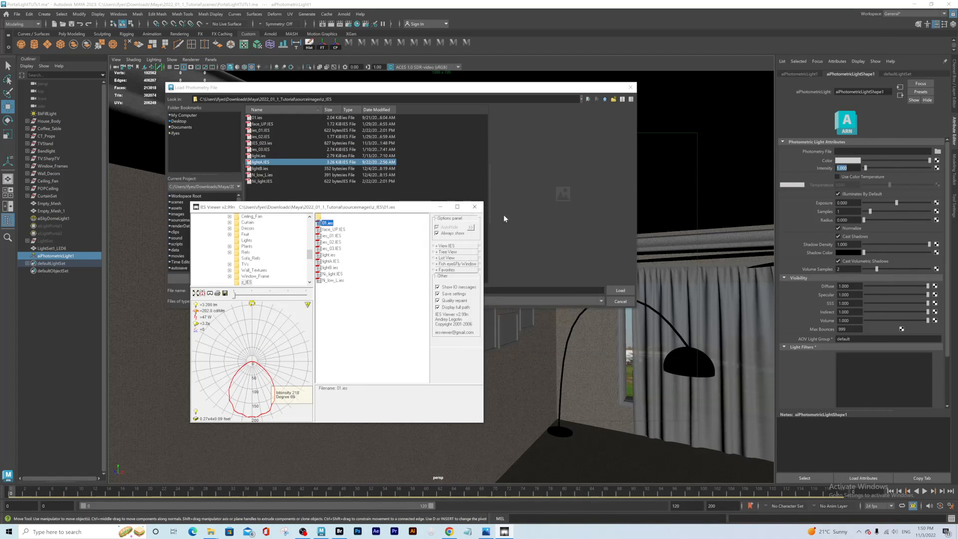
pyautogui.moveTo(360, 209); pyautogui.dragTo(530, 223)
pyautogui.click(502, 294)
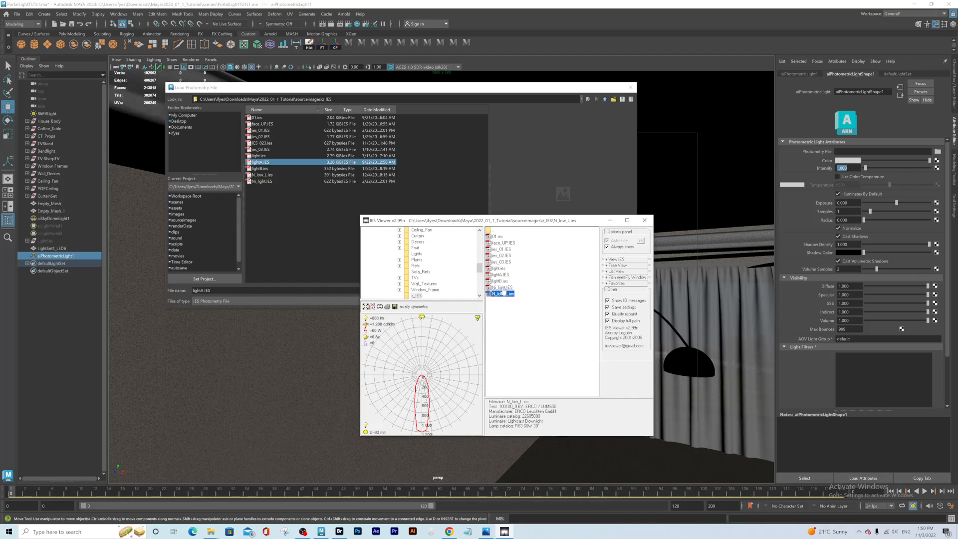
pyautogui.click(380, 307)
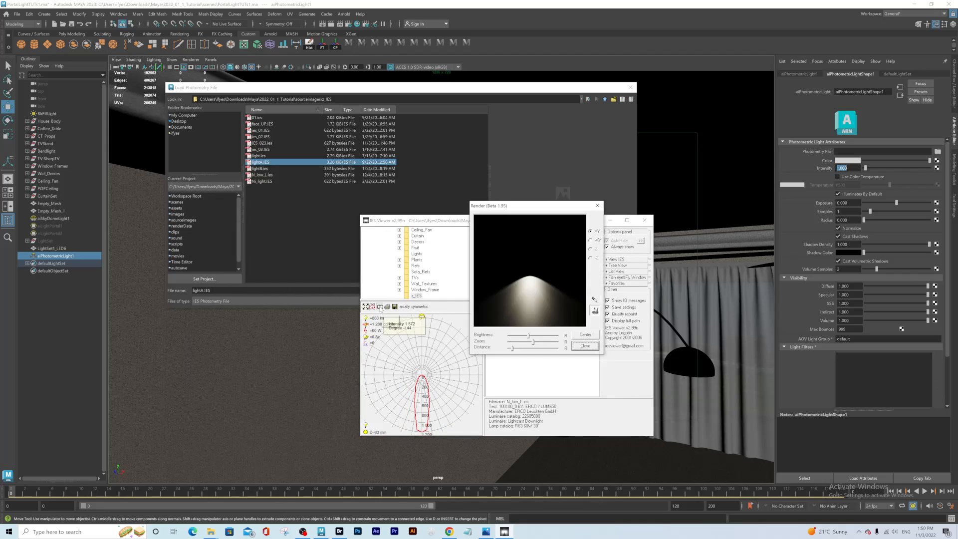
# Step: Preview the beam of Ni_light.IES in IES Viewer and load that file as the photometric light's photometry file in Maya
pyautogui.moveTo(538, 209); pyautogui.dragTo(673, 267)
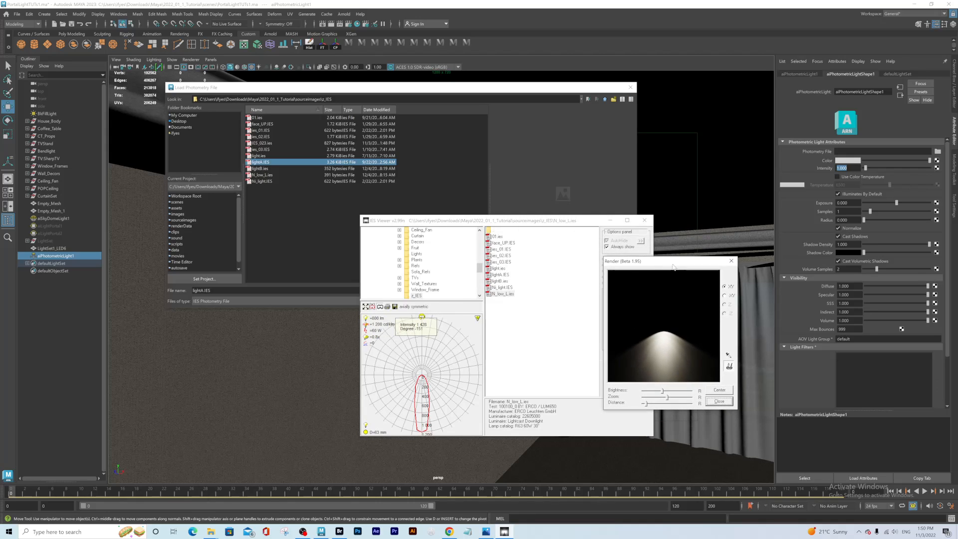
pyautogui.click(501, 287)
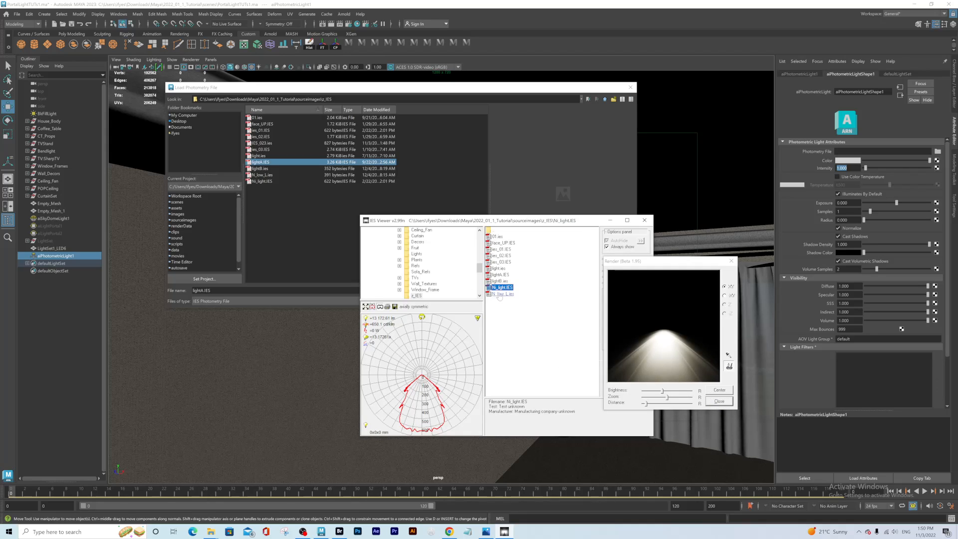
pyautogui.click(264, 181)
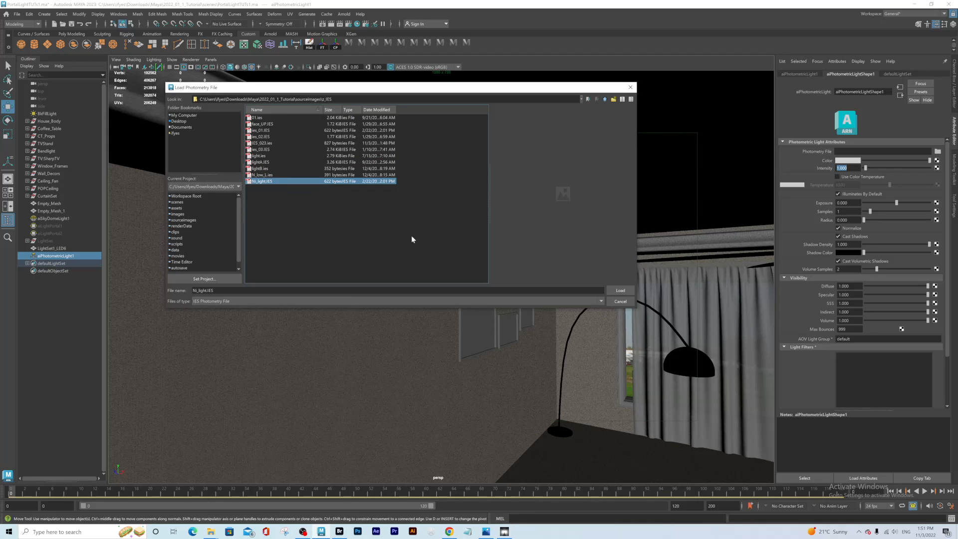
pyautogui.click(620, 290)
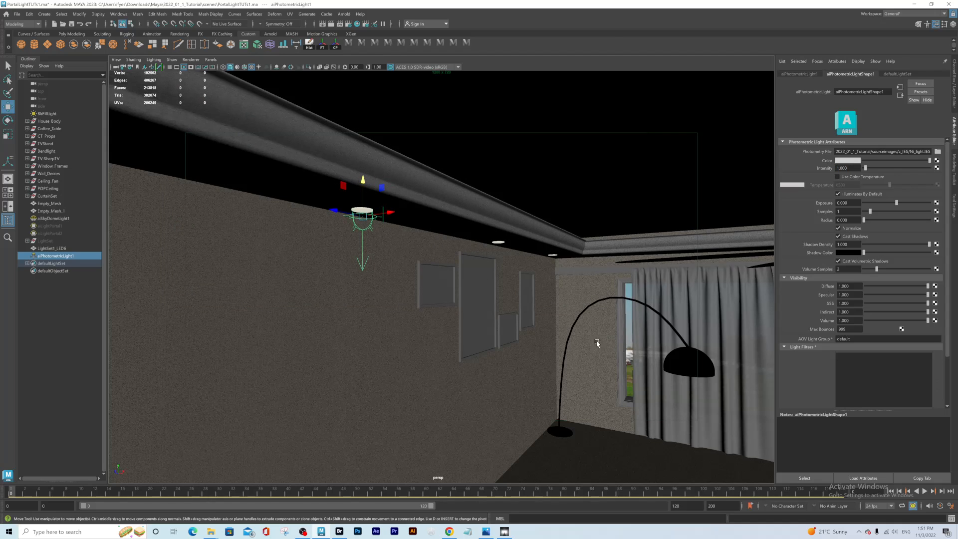
# Step: Start an Arnold render of the wall and ceiling LEDs, and set the photometric light's intensity to 5
pyautogui.keyDown('alt'); pyautogui.moveTo(634, 311); pyautogui.dragTo(596, 309); pyautogui.keyUp('alt')
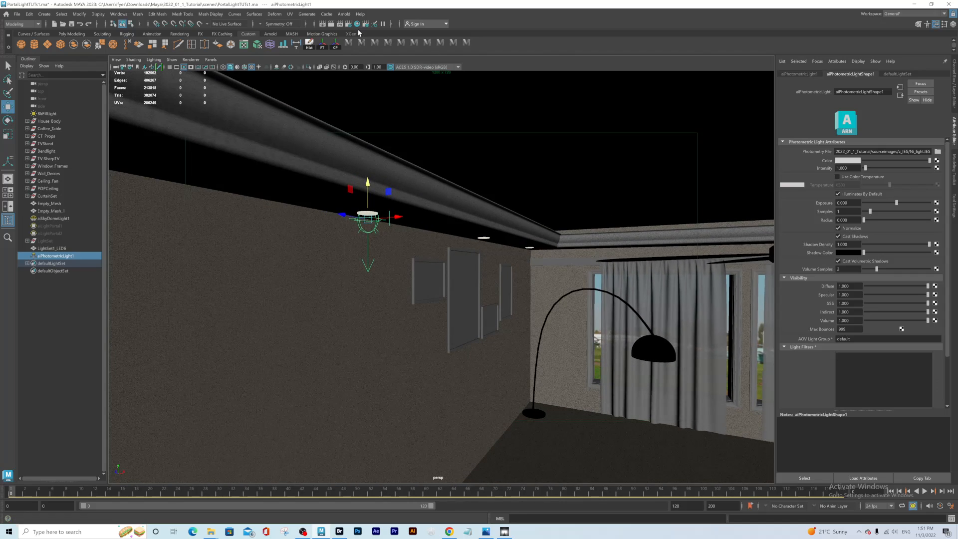
pyautogui.click(343, 14)
pyautogui.click(351, 30)
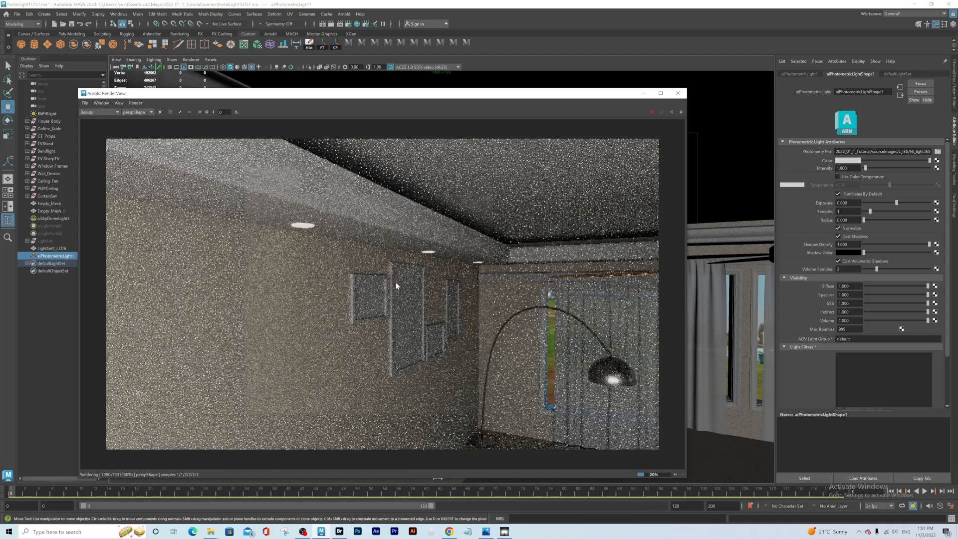
pyautogui.moveTo(865, 168); pyautogui.dragTo(880, 170)
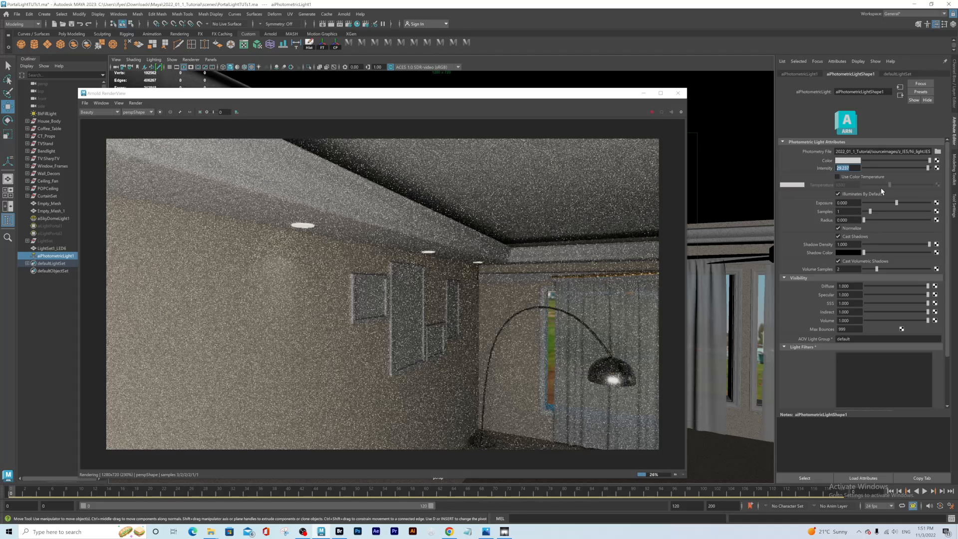
pyautogui.write('5')
pyautogui.press('Tab')
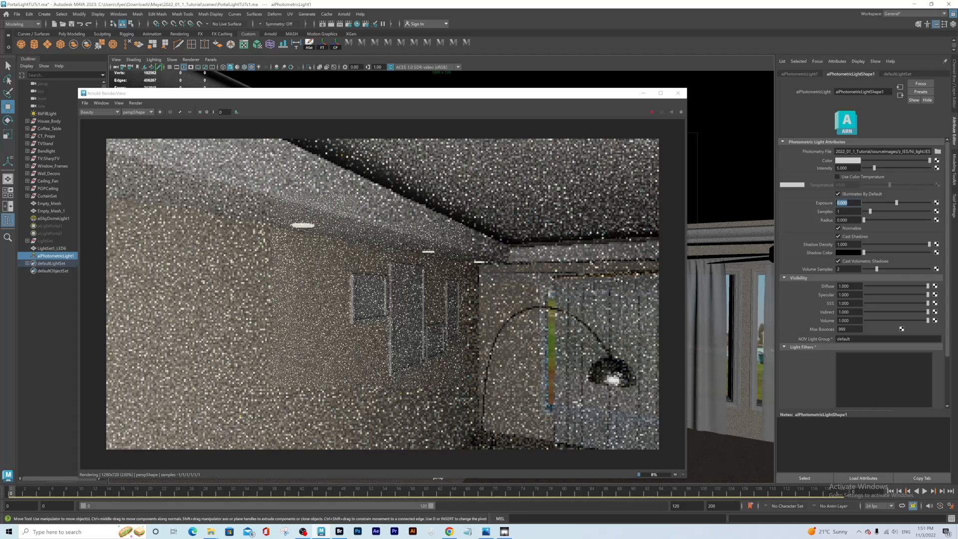
# Step: Test exposures of 12, 5 and 10 on the photometric light in the live render and settle on 8
pyautogui.write('12')
pyautogui.press('Return')
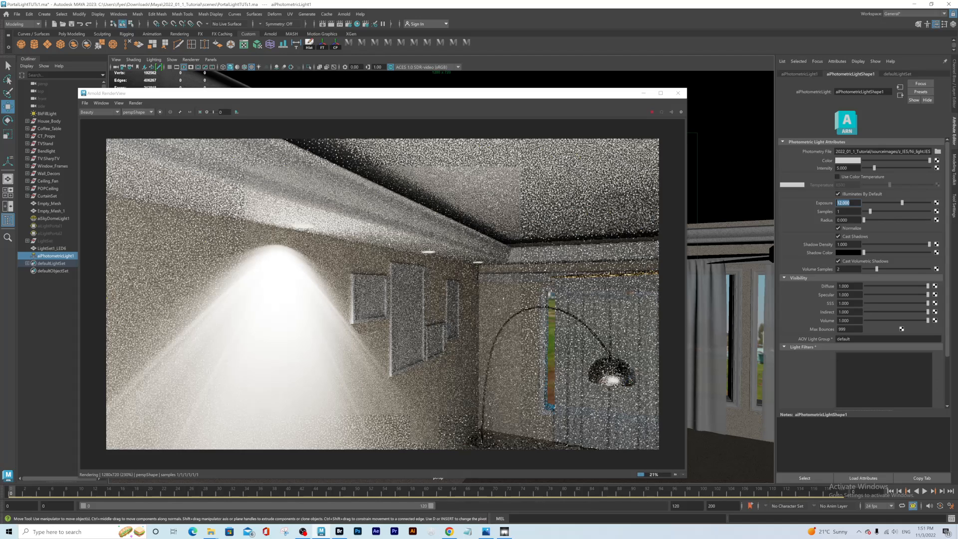
pyautogui.write('5')
pyautogui.press('Return')
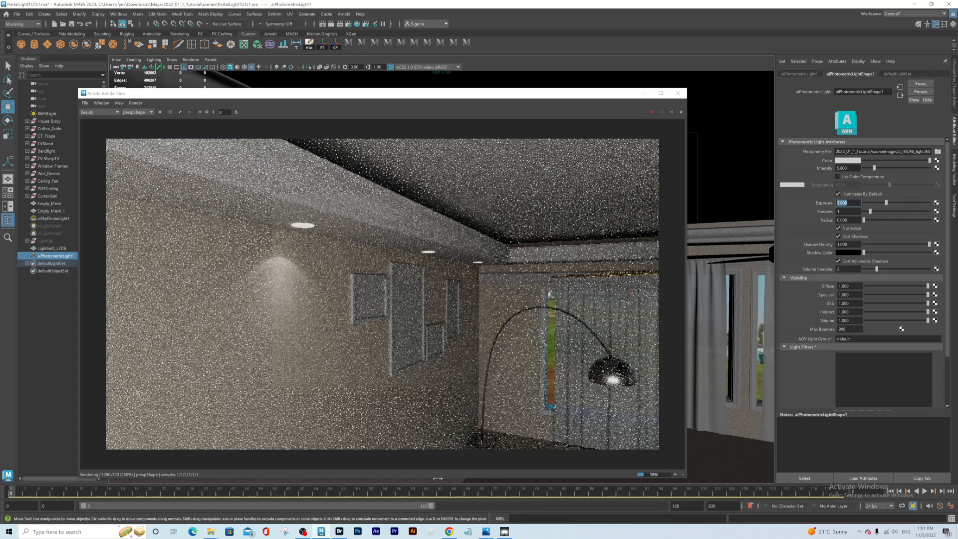
pyautogui.write('10')
pyautogui.press('Return')
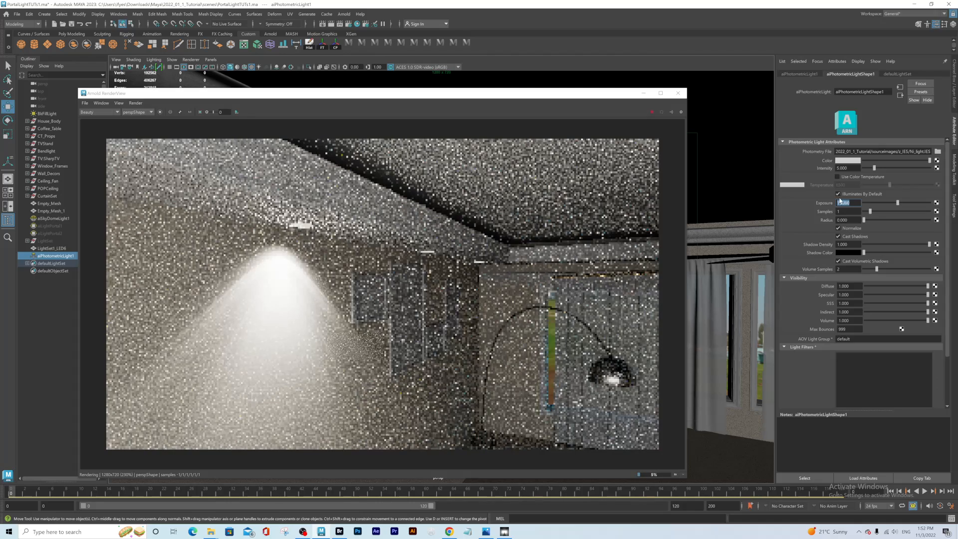
pyautogui.write('8')
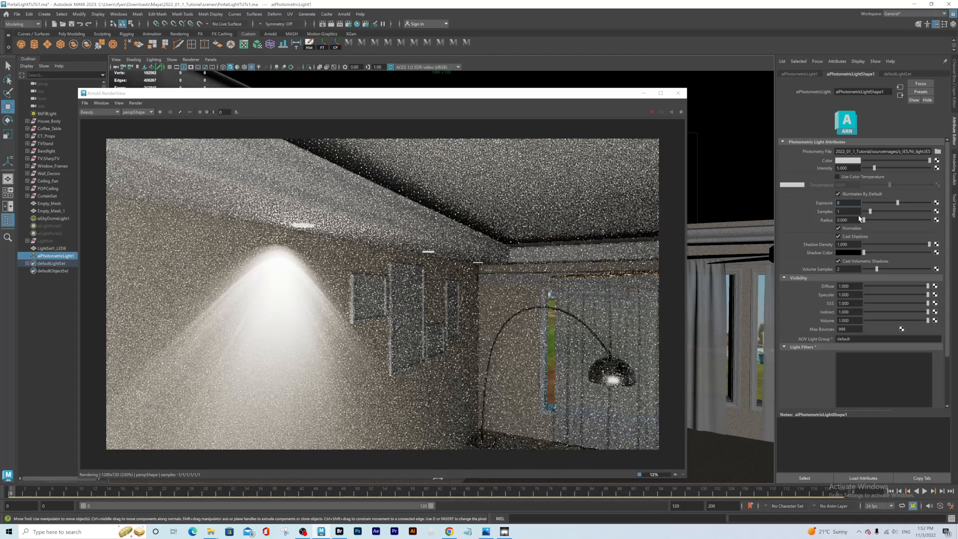
pyautogui.press('Return')
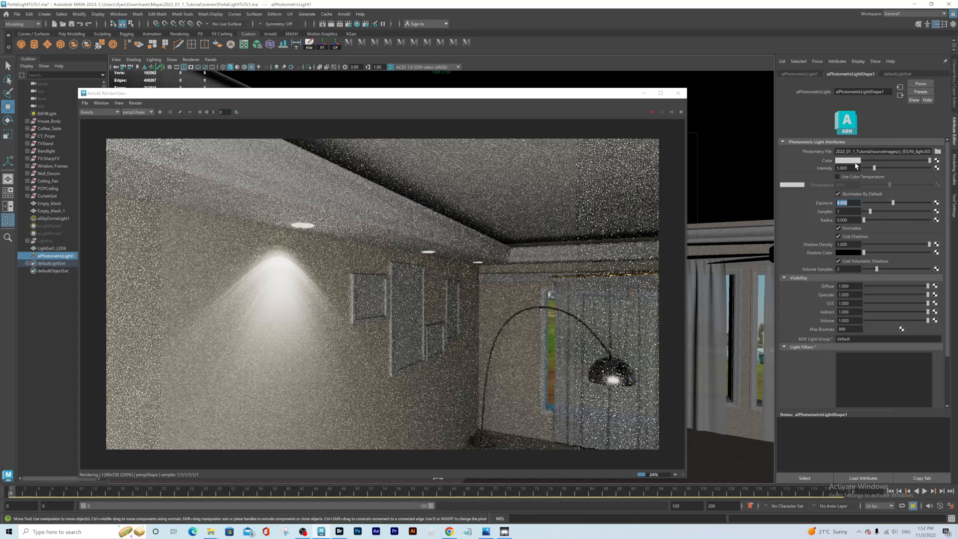
# Step: Tint the photometric light's color pale yellow with hue 60 and a low saturation, and close the render window
pyautogui.click(853, 160)
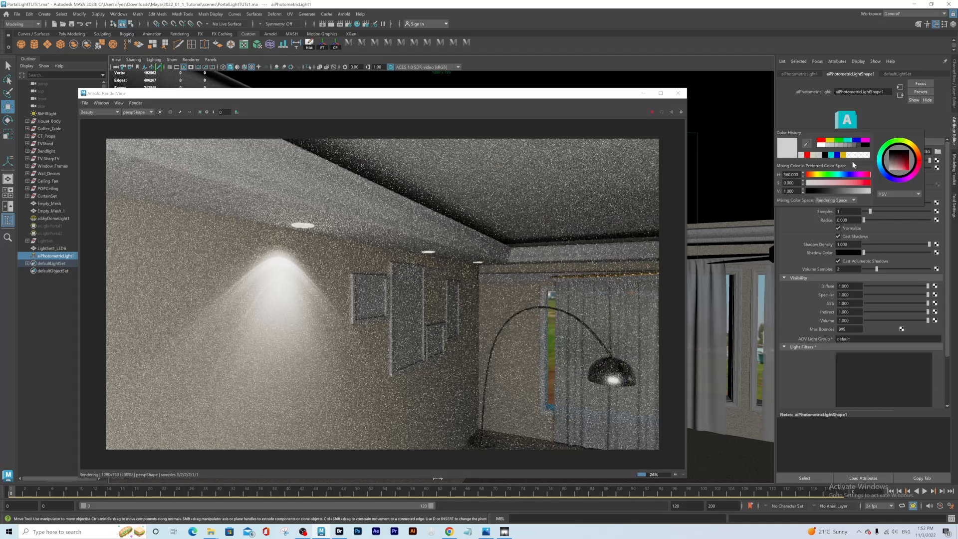
pyautogui.click(830, 141)
pyautogui.click(818, 183)
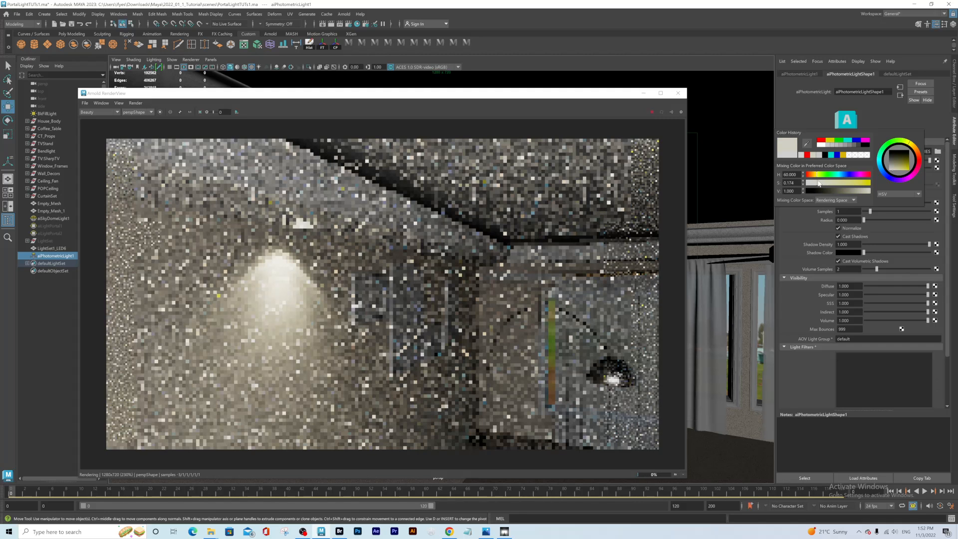
pyautogui.click(816, 183)
pyautogui.click(817, 183)
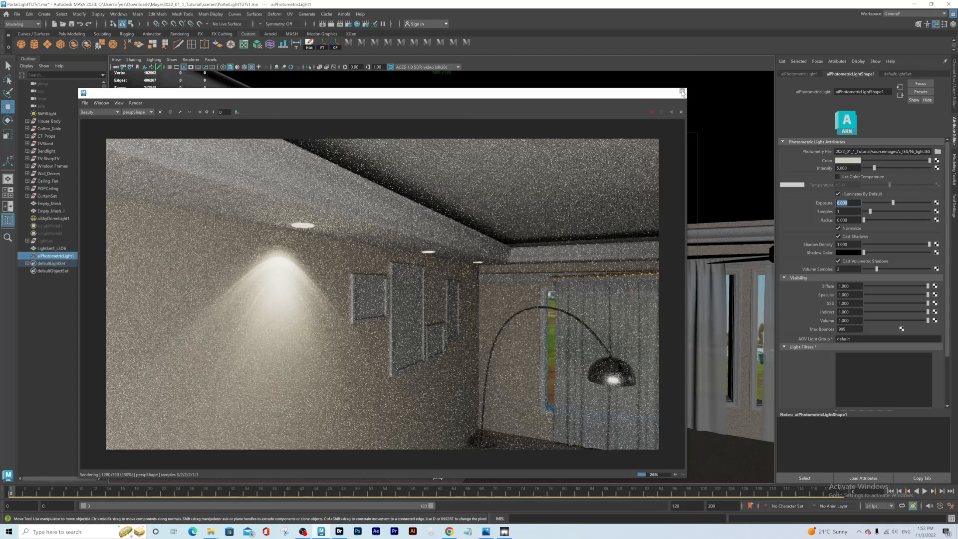
pyautogui.click(681, 91)
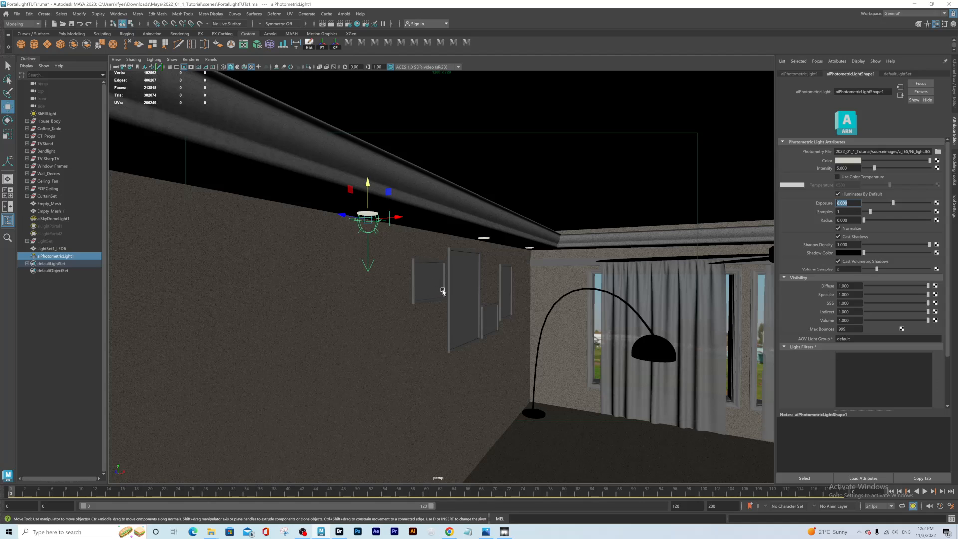
# Step: Try raising the photometric light up into the first ceiling LED and test-render the result
pyautogui.scroll(-5, 481, 278)
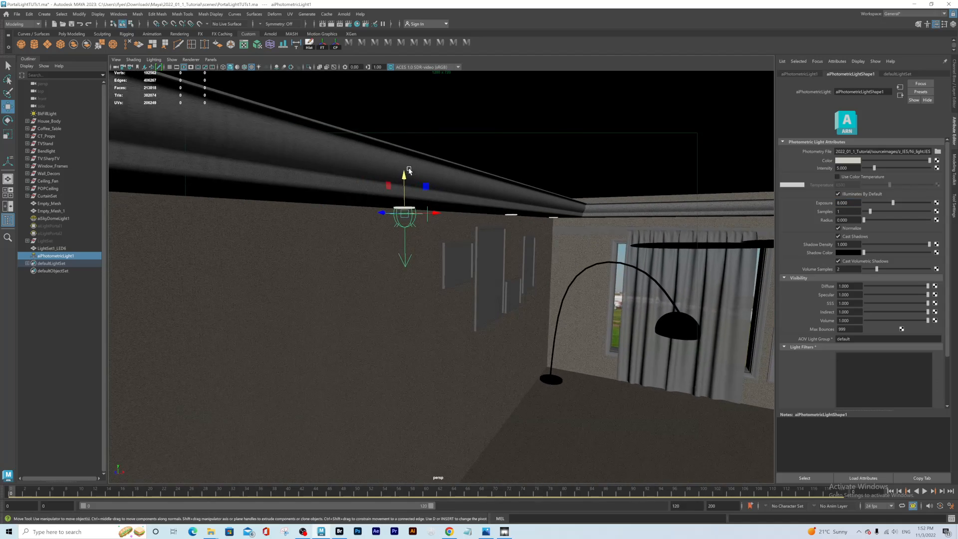
pyautogui.click(404, 174)
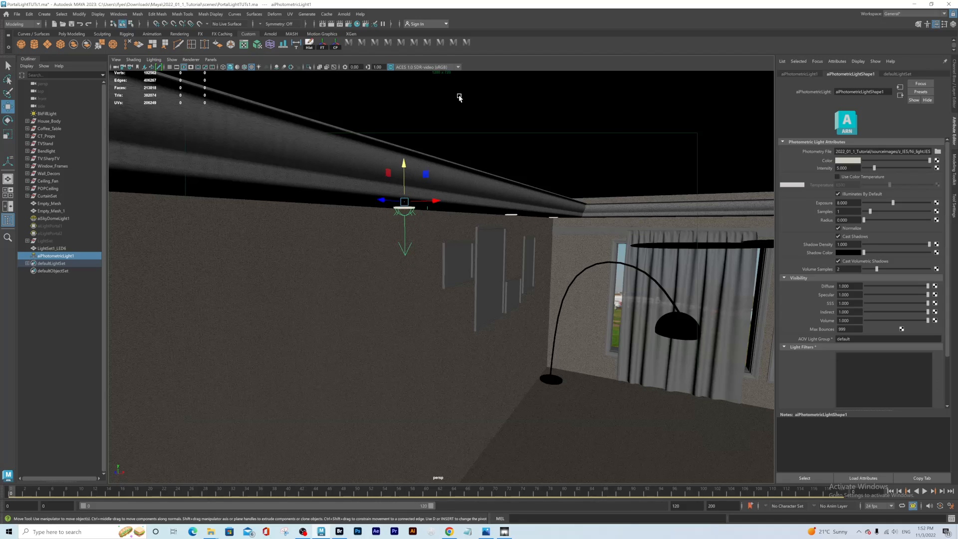
pyautogui.click(346, 15)
pyautogui.click(350, 30)
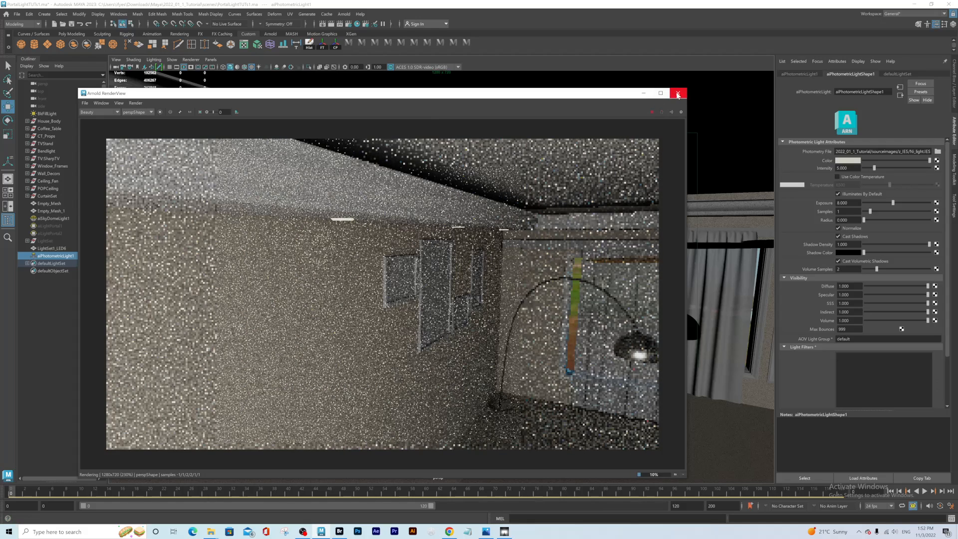
pyautogui.click(679, 94)
# Step: Lower the photometric light to just beneath the first ceiling LED and check its beam in an Arnold render
pyautogui.moveTo(406, 164); pyautogui.dragTo(404, 165)
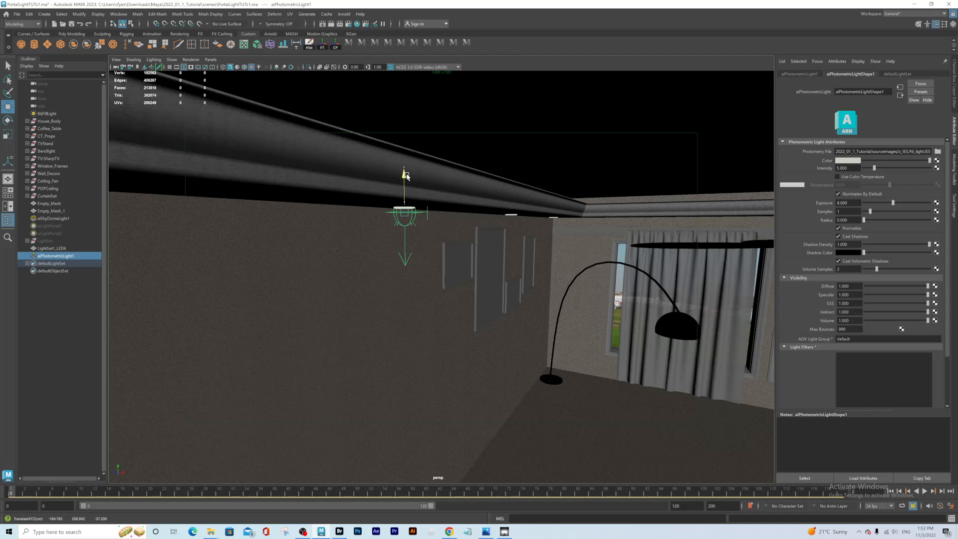
pyautogui.click(343, 14)
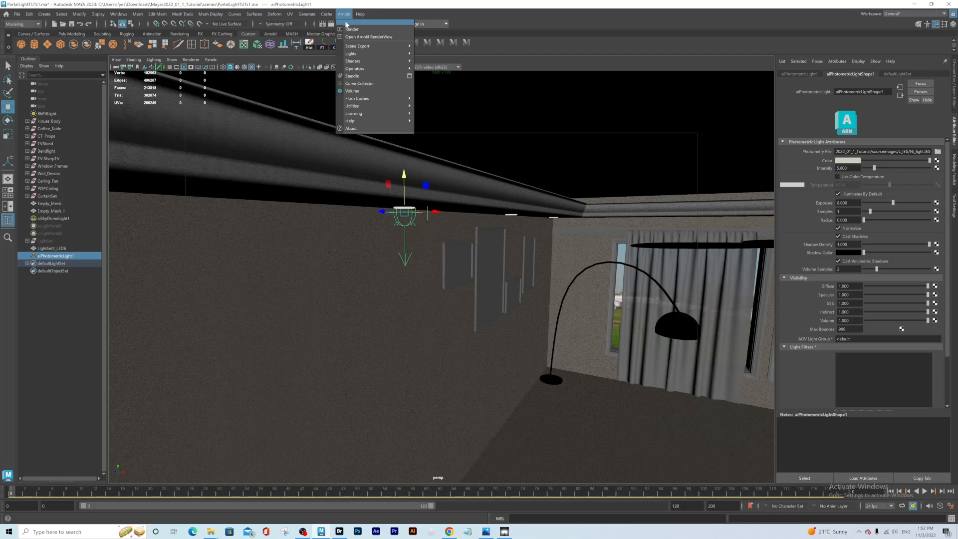
pyautogui.click(349, 31)
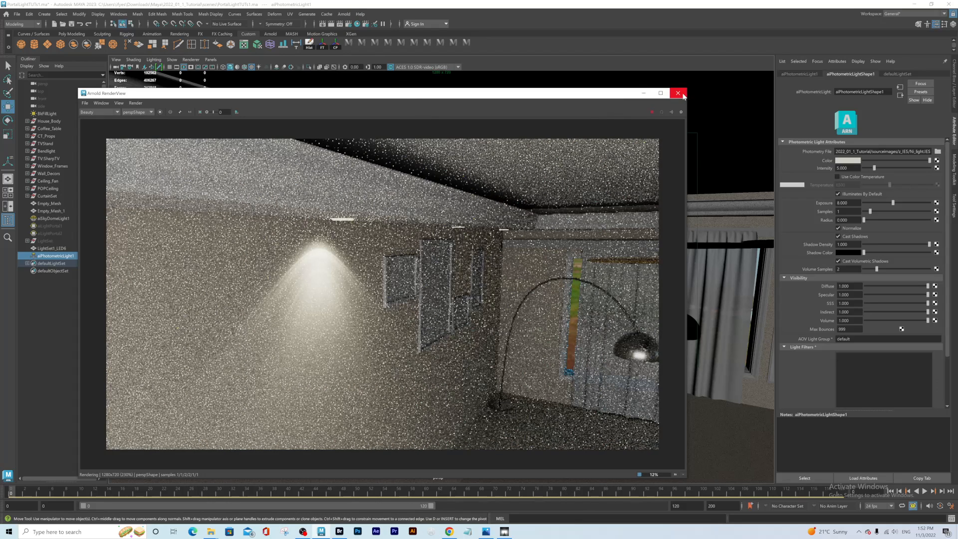
pyautogui.click(677, 94)
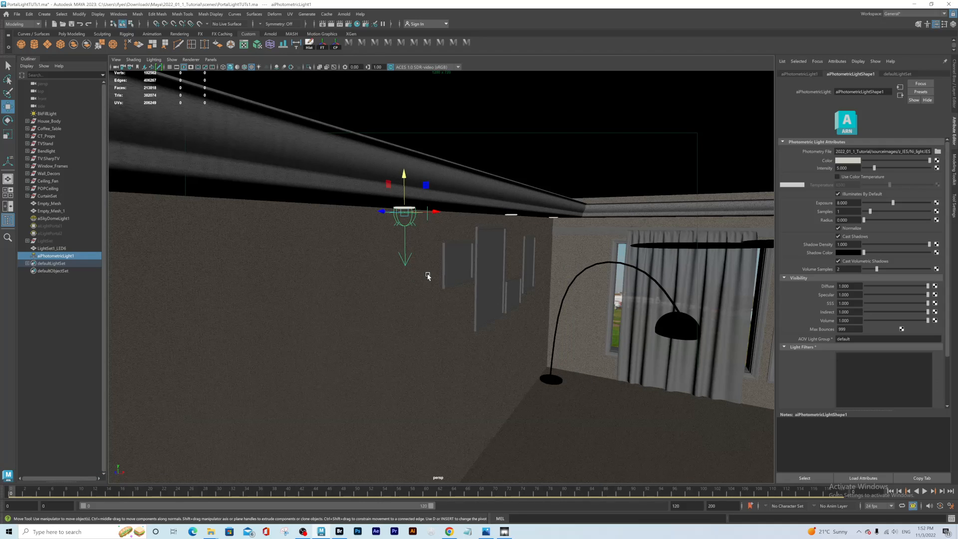
# Step: Duplicate the photometric light and place the copy under the second ceiling LED along the wall
pyautogui.scroll(2, 423, 272)
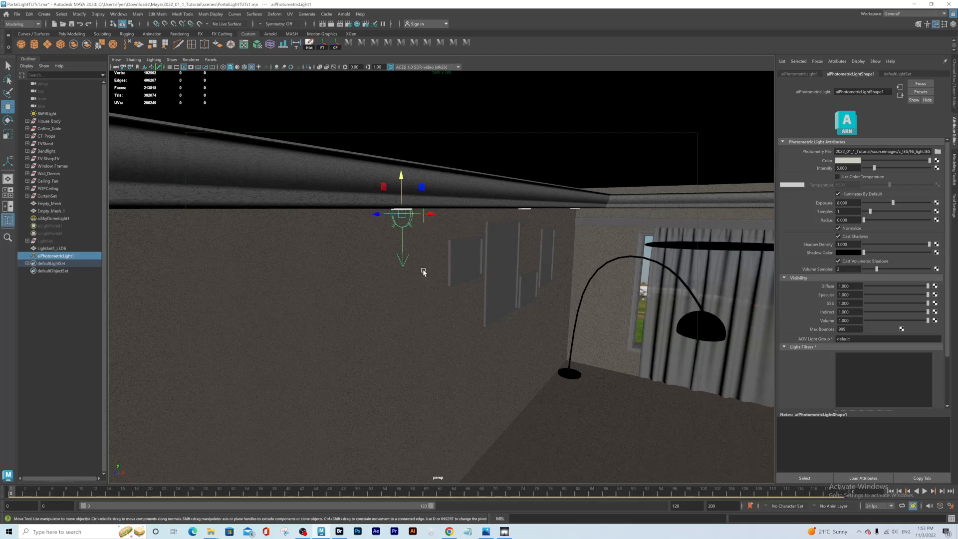
pyautogui.hotkey('ctrl', 'd')
pyautogui.moveTo(380, 215); pyautogui.dragTo(487, 218)
pyautogui.hotkey('ctrl', 'z')
pyautogui.keyDown('alt'); pyautogui.moveTo(479, 264); pyautogui.dragTo(513, 289); pyautogui.keyUp('alt')
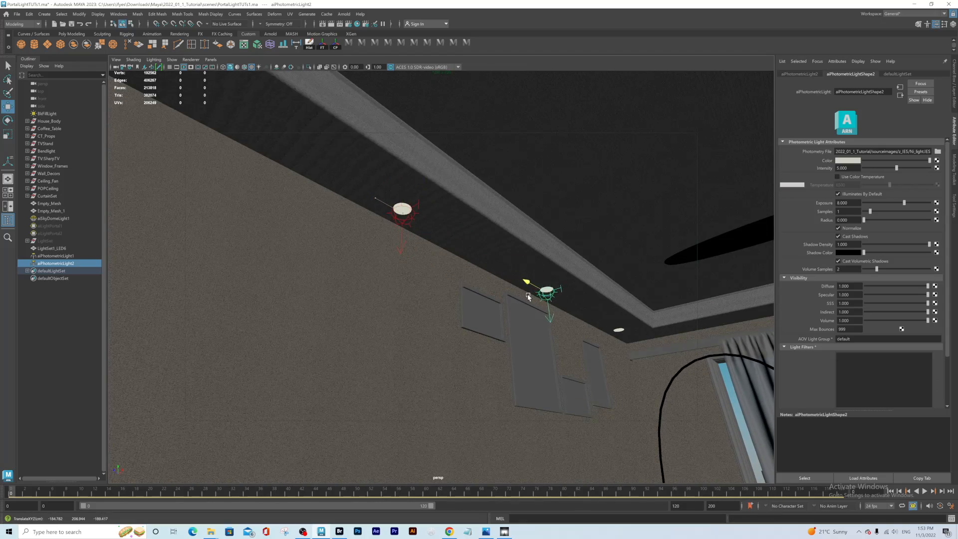
# Step: Rotate the first photometric light toward the wall and render the view to compare its beam with the second light's
pyautogui.click(404, 223)
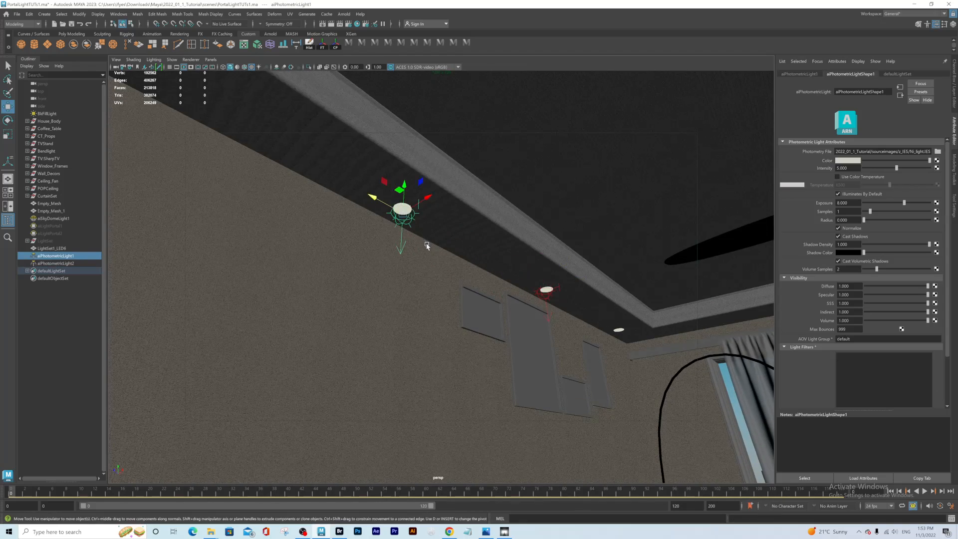
pyautogui.press('e')
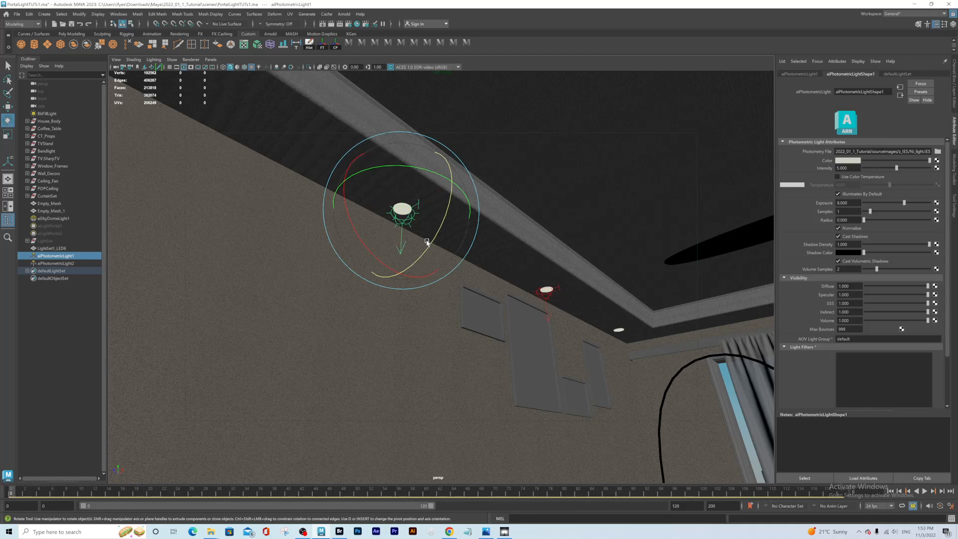
pyautogui.moveTo(442, 215); pyautogui.dragTo(513, 267)
pyautogui.keyDown('alt'); pyautogui.moveTo(439, 190); pyautogui.dragTo(491, 221); pyautogui.keyUp('alt')
pyautogui.click(345, 14)
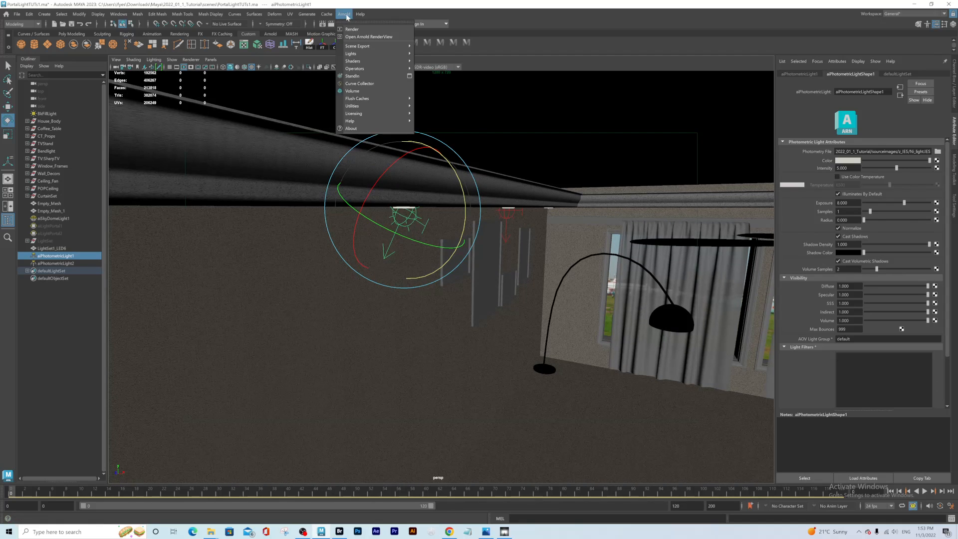
pyautogui.click(352, 29)
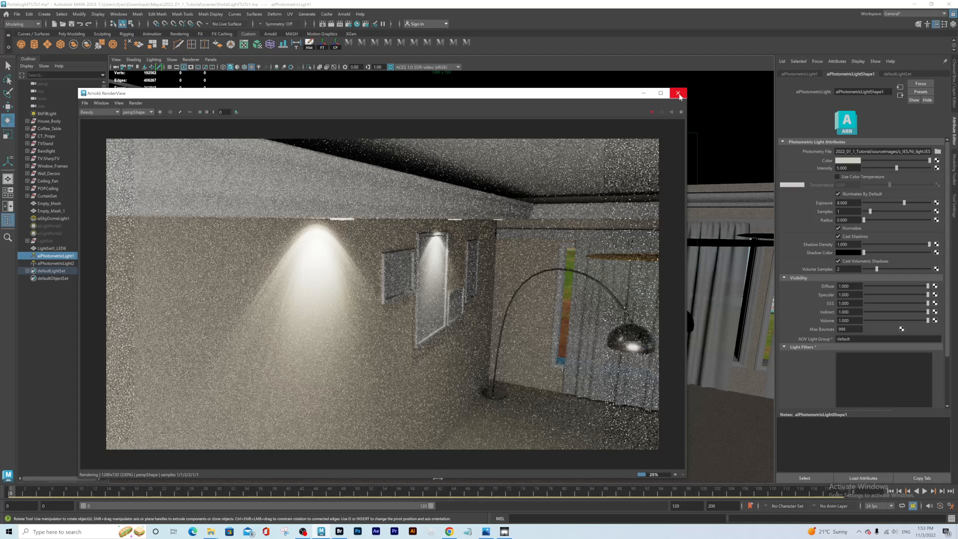
pyautogui.click(678, 94)
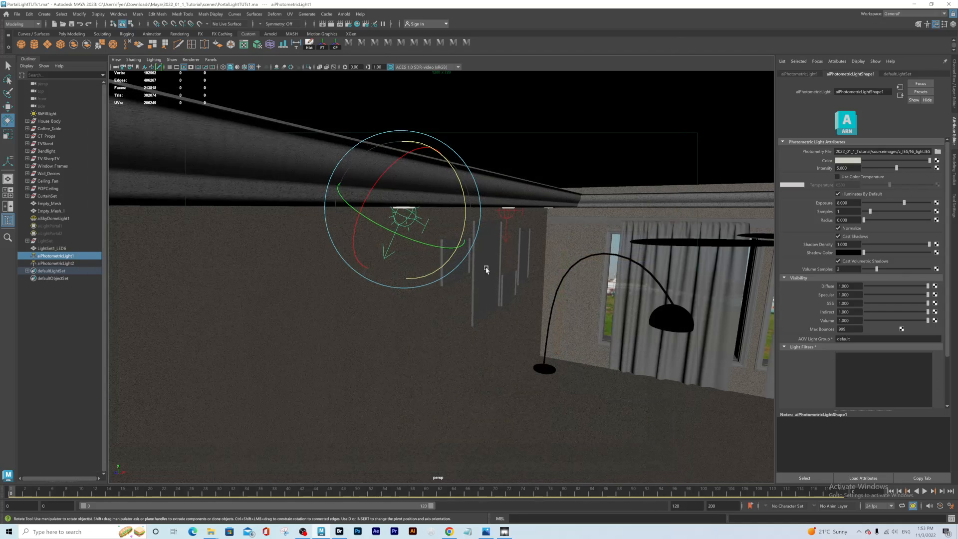
# Step: Duplicate the second photometric light and move the copy under the third ceiling LED near the room corner
pyautogui.keyDown('alt'); pyautogui.moveTo(509, 235); pyautogui.dragTo(310, 249); pyautogui.keyUp('alt')
pyautogui.click(496, 255)
pyautogui.press('w')
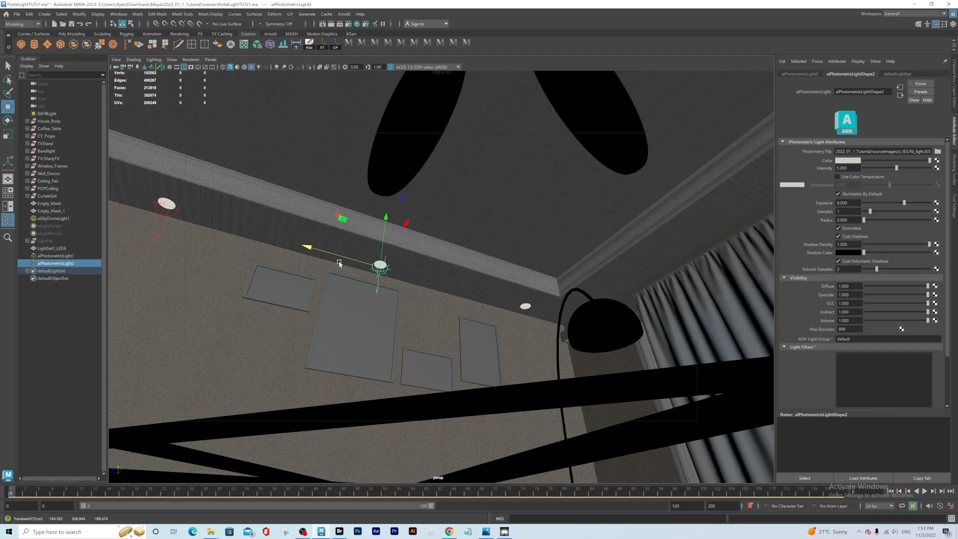
pyautogui.hotkey('ctrl', 'd')
pyautogui.moveTo(311, 249); pyautogui.dragTo(455, 313)
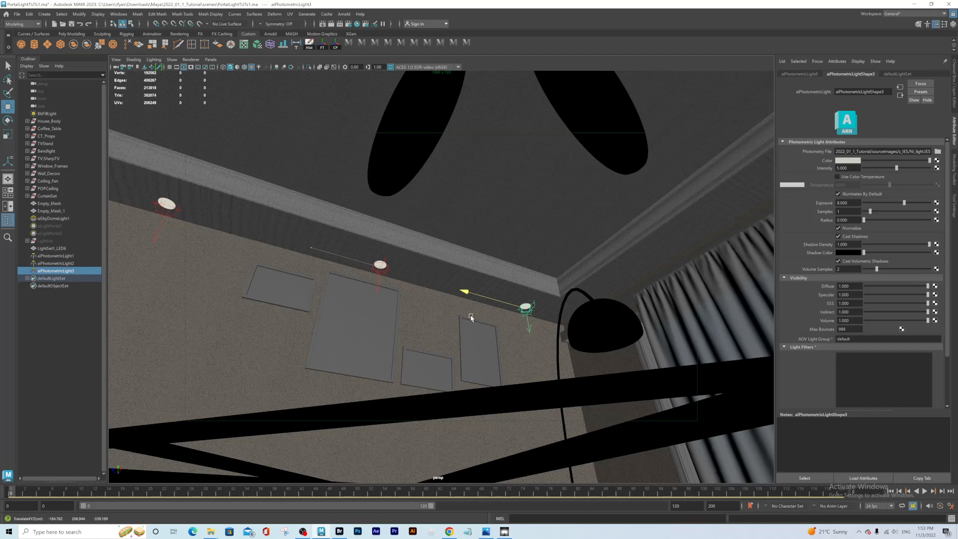
# Step: Rotate the third photometric light about -31 degrees around Z so it aims at the wall
pyautogui.keyDown('alt'); pyautogui.moveTo(478, 318); pyautogui.dragTo(526, 336); pyautogui.keyUp('alt')
pyautogui.press('e')
pyautogui.moveTo(529, 216); pyautogui.dragTo(531, 247)
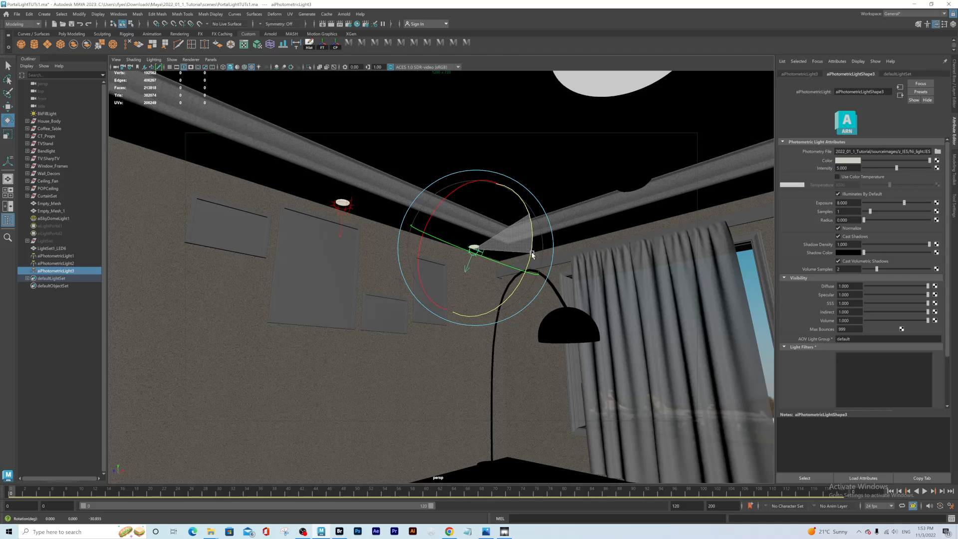
# Step: Duplicate the second photometric light and undo the copy's first move across the room
pyautogui.click(346, 212)
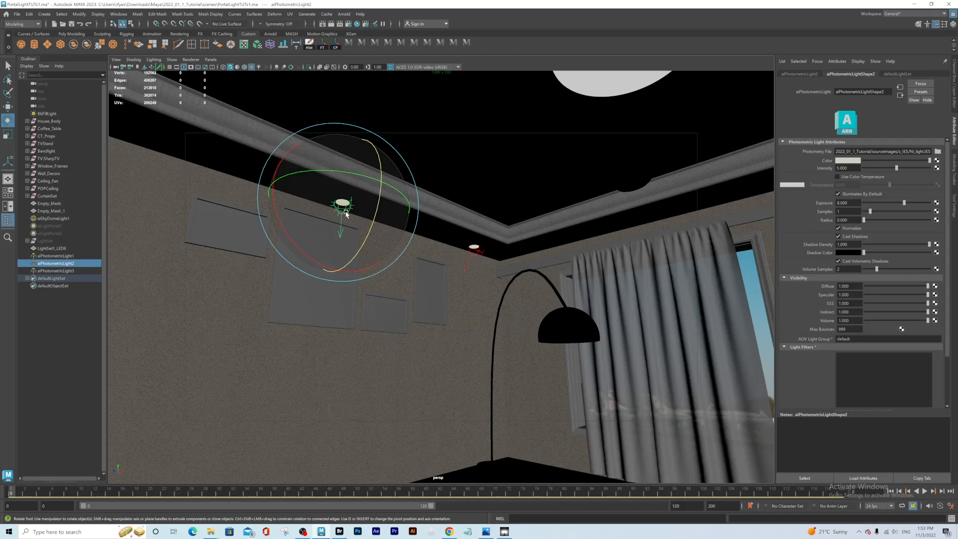
pyautogui.keyDown('alt'); pyautogui.moveTo(506, 328); pyautogui.dragTo(471, 299); pyautogui.keyUp('alt')
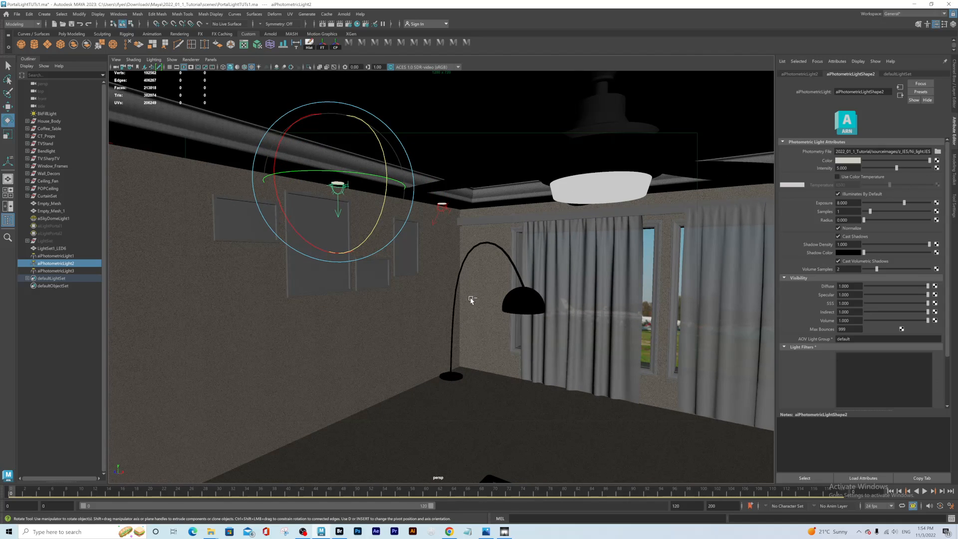
pyautogui.hotkey('ctrl', 'd')
pyautogui.press('w')
pyautogui.moveTo(394, 177); pyautogui.dragTo(718, 203)
pyautogui.hotkey('ctrl', 'z')
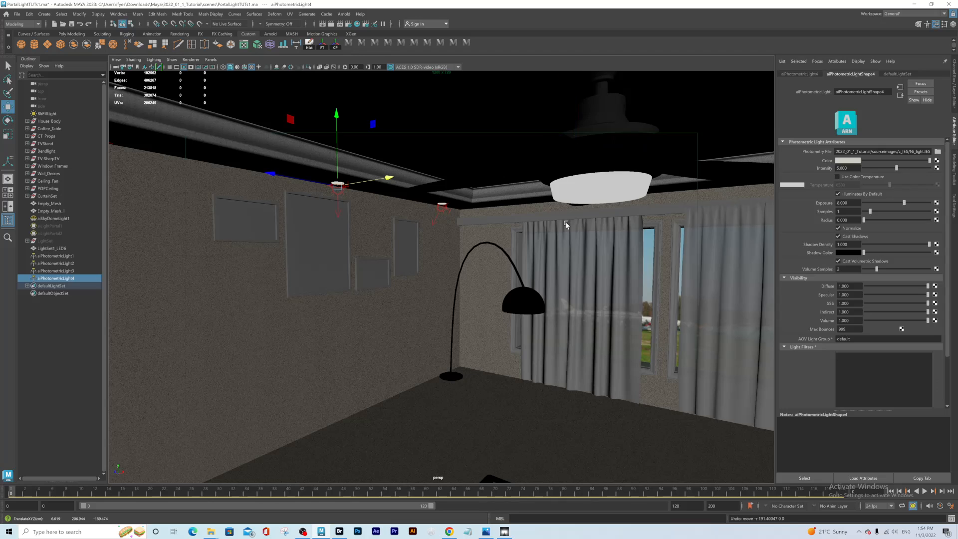
# Step: Show the Move tool settings and shift the duplicated light away from the wall into the room
pyautogui.click(954, 95)
pyautogui.click(954, 207)
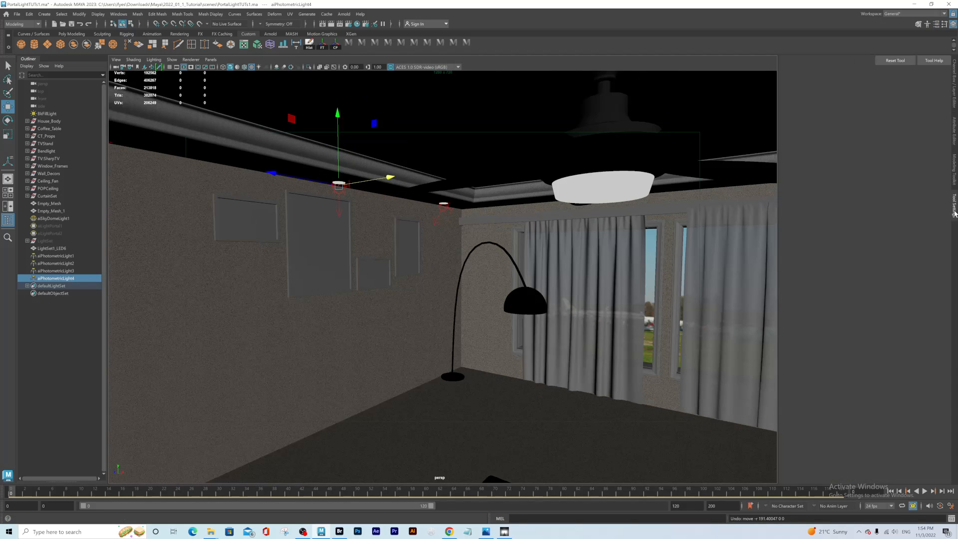
pyautogui.keyDown('alt'); pyautogui.moveTo(397, 239); pyautogui.dragTo(451, 241); pyautogui.keyUp('alt')
pyautogui.moveTo(451, 241); pyautogui.dragTo(593, 240, button='middle')
# Step: Rotate the second photometric light under the middle LED so its beam aims at the picture wall
pyautogui.click(417, 236)
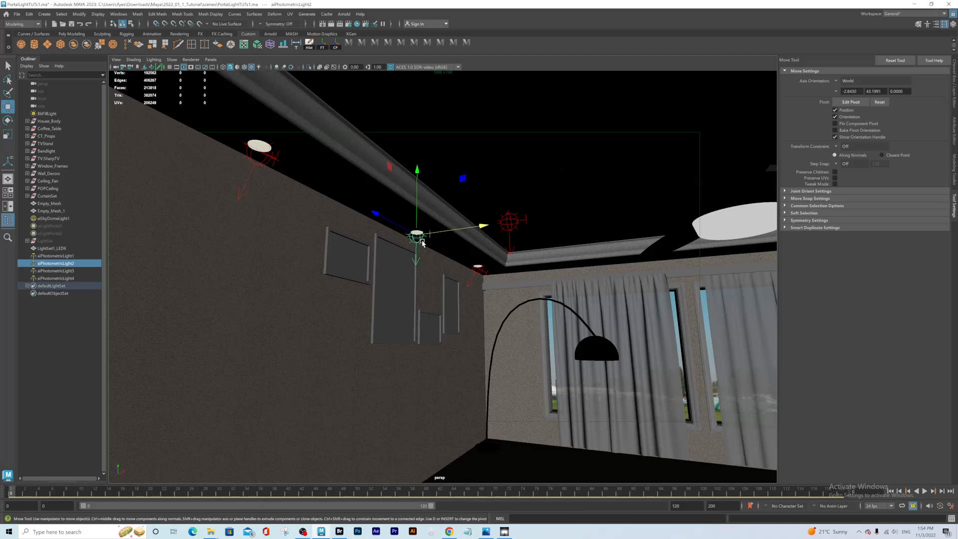
pyautogui.press('e')
pyautogui.moveTo(473, 205); pyautogui.dragTo(479, 246)
pyautogui.moveTo(478, 208); pyautogui.dragTo(512, 244)
# Step: Move the fourth photometric light across the room and place it under the middle ceiling LED on the TV wall
pyautogui.click(509, 220)
pyautogui.press('w')
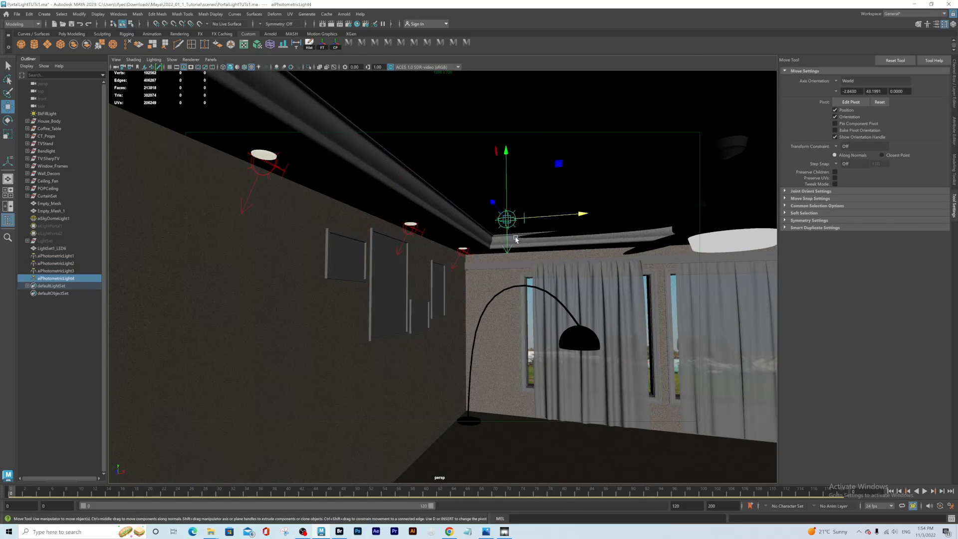
pyautogui.moveTo(588, 212); pyautogui.dragTo(733, 245)
pyautogui.keyDown('alt'); pyautogui.moveTo(636, 221); pyautogui.dragTo(435, 227, button='middle'); pyautogui.keyUp('alt')
pyautogui.moveTo(501, 219); pyautogui.dragTo(527, 261)
# Step: Duplicate the fourth photometric light and place the copy under the TV-wall LED farthest from the window corner
pyautogui.hotkey('ctrl', 'd')
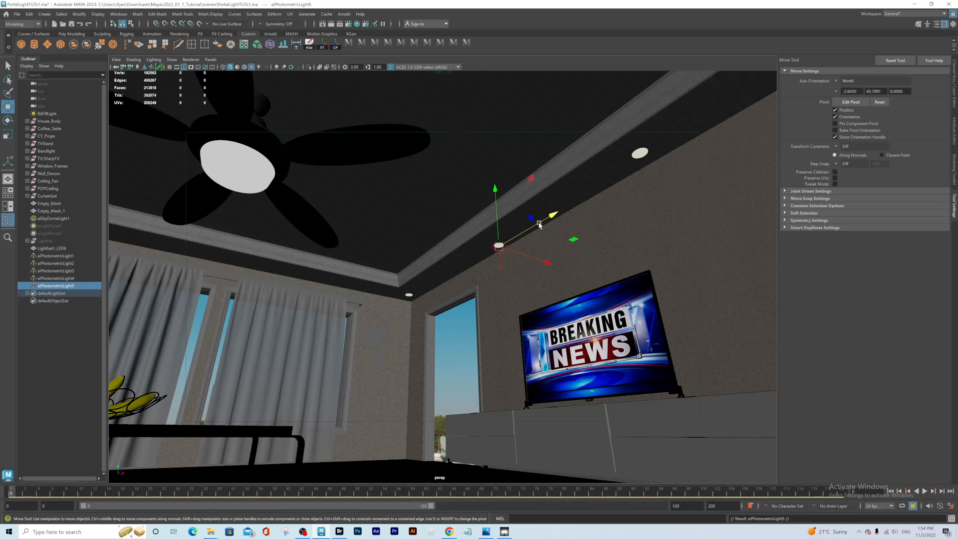
pyautogui.moveTo(551, 214); pyautogui.dragTo(587, 197)
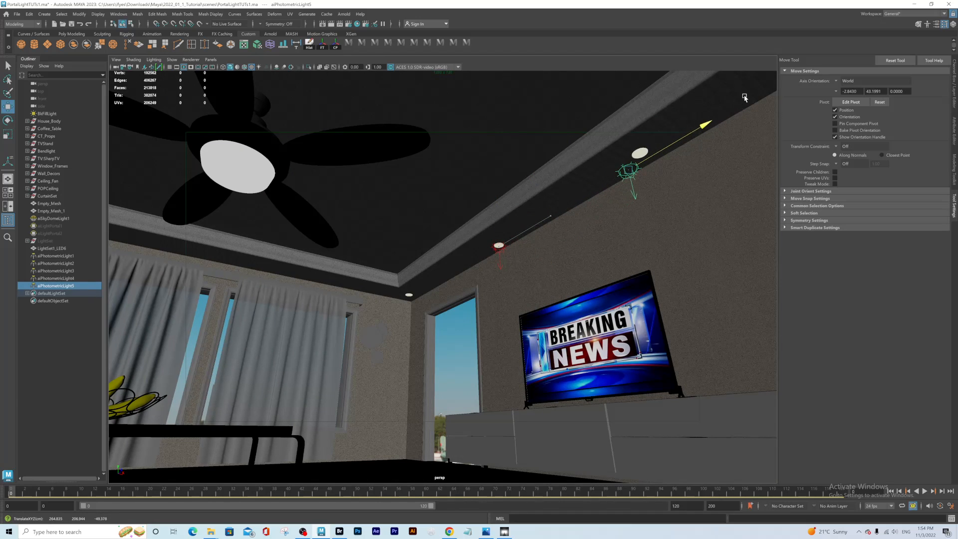
pyautogui.keyDown('alt'); pyautogui.moveTo(760, 79); pyautogui.dragTo(644, 265); pyautogui.keyUp('alt')
pyautogui.moveTo(668, 229); pyautogui.dragTo(514, 198)
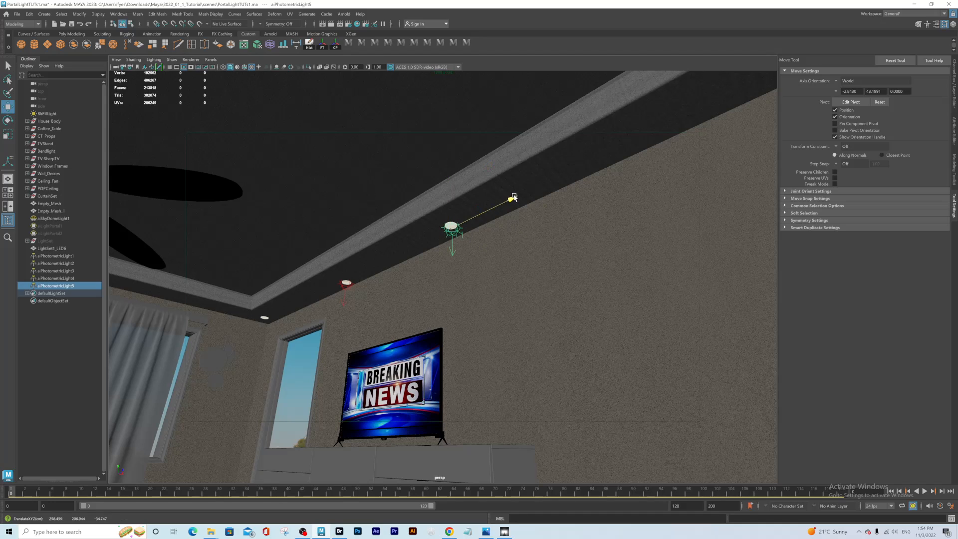
# Step: Duplicate the light under the middle TV-wall LED and position the copy beneath the LED in the window corner
pyautogui.keyDown('alt'); pyautogui.moveTo(399, 274); pyautogui.dragTo(415, 298); pyautogui.keyUp('alt')
pyautogui.click(437, 281)
pyautogui.hotkey('ctrl', 'd')
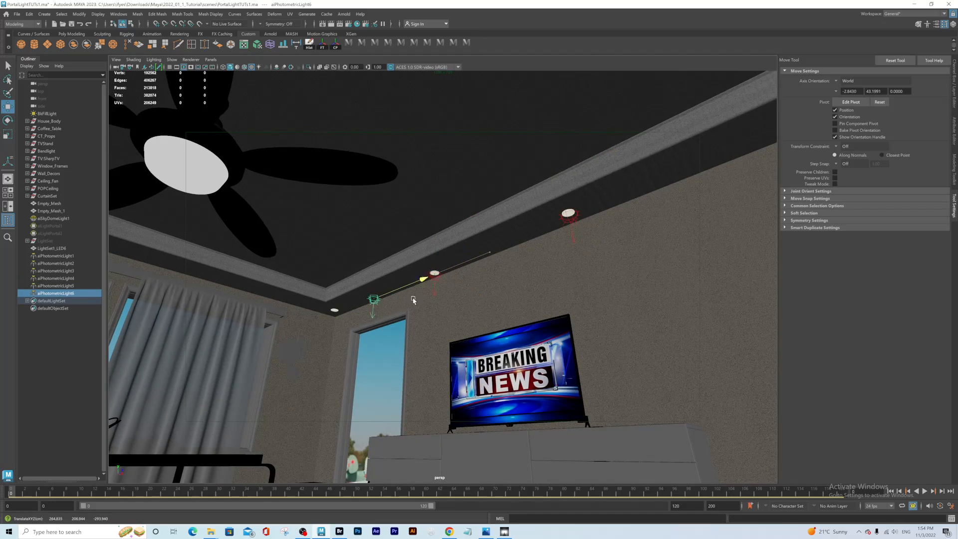
pyautogui.press('f')
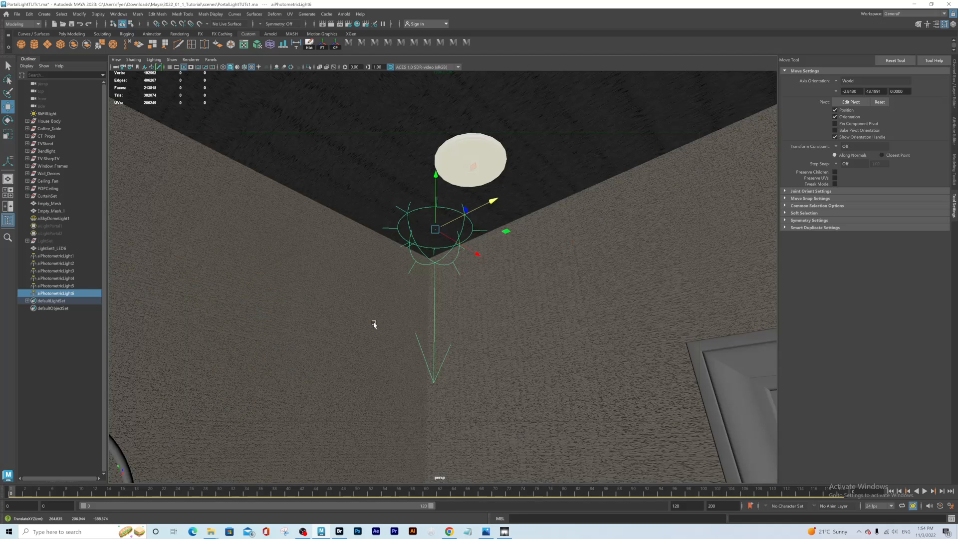
pyautogui.moveTo(496, 203); pyautogui.dragTo(489, 263)
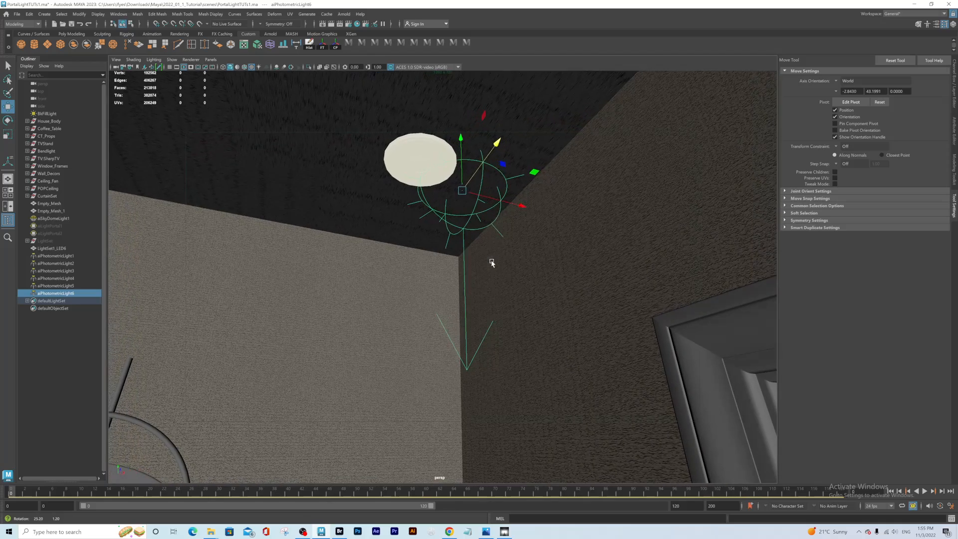
pyautogui.moveTo(515, 208); pyautogui.dragTo(506, 199)
pyautogui.keyDown('alt'); pyautogui.moveTo(506, 246); pyautogui.dragTo(532, 272); pyautogui.keyUp('alt')
# Step: Rotate the sixth photometric light about 24 degrees around Z so it aims at the TV wall
pyautogui.press('e')
pyautogui.moveTo(388, 269); pyautogui.dragTo(414, 294)
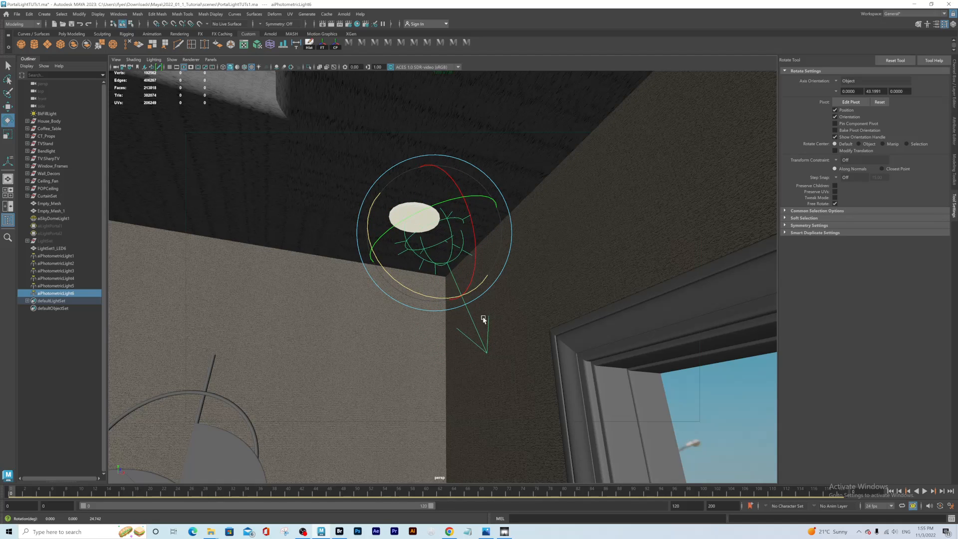
pyautogui.keyDown('alt'); pyautogui.moveTo(513, 310); pyautogui.dragTo(479, 278, button='right'); pyautogui.keyUp('alt')
pyautogui.keyDown('alt'); pyautogui.moveTo(479, 277); pyautogui.dragTo(460, 272); pyautogui.keyUp('alt')
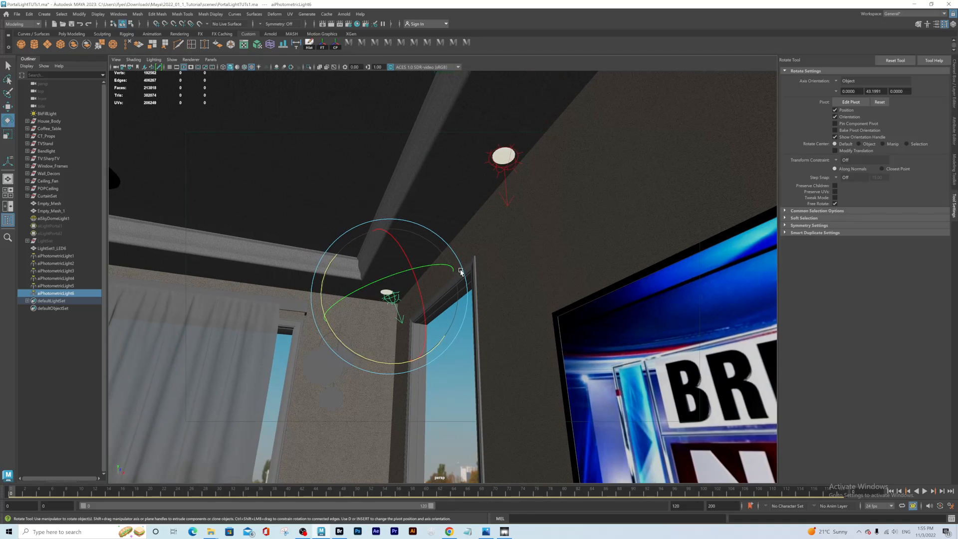
# Step: Rotate the fourth and fifth photometric lights around Z toward the TV wall, the fifth by about 38 degrees
pyautogui.click(503, 168)
pyautogui.moveTo(484, 201); pyautogui.dragTo(482, 204)
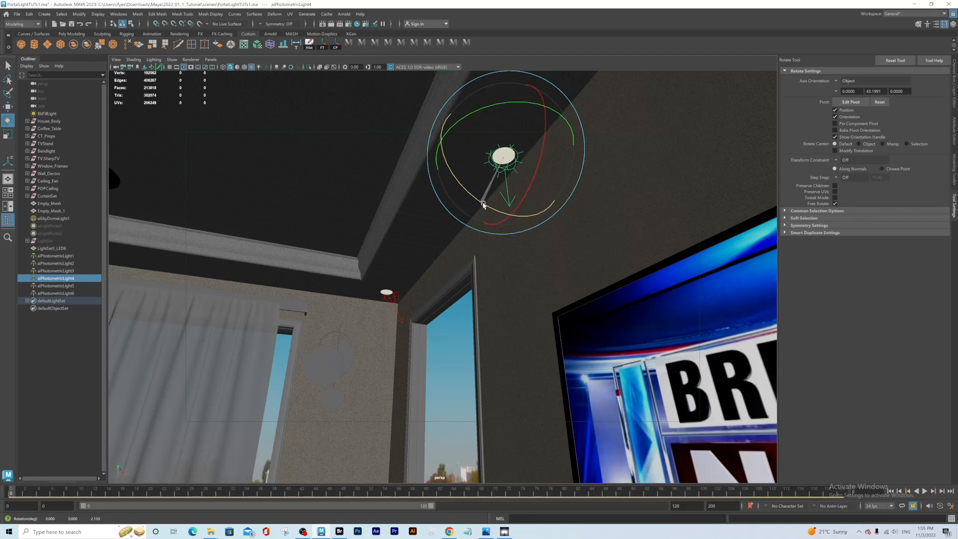
pyautogui.keyDown('alt'); pyautogui.moveTo(617, 194); pyautogui.dragTo(510, 211); pyautogui.keyUp('alt')
pyautogui.click(510, 250)
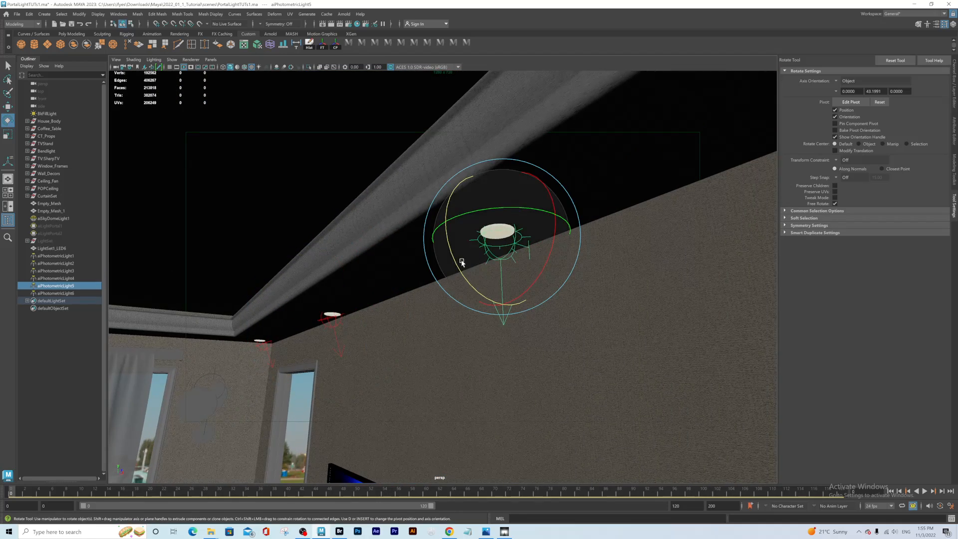
pyautogui.moveTo(460, 270); pyautogui.dragTo(503, 294)
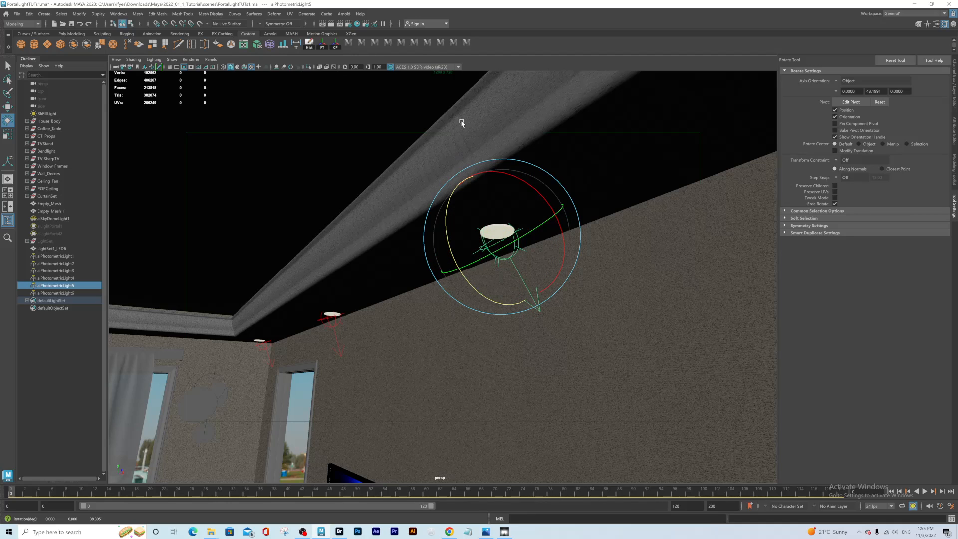
# Step: Render the whole living room with Arnold to check the photometric beams on both side walls
pyautogui.click(469, 44)
pyautogui.click(343, 14)
pyautogui.click(351, 30)
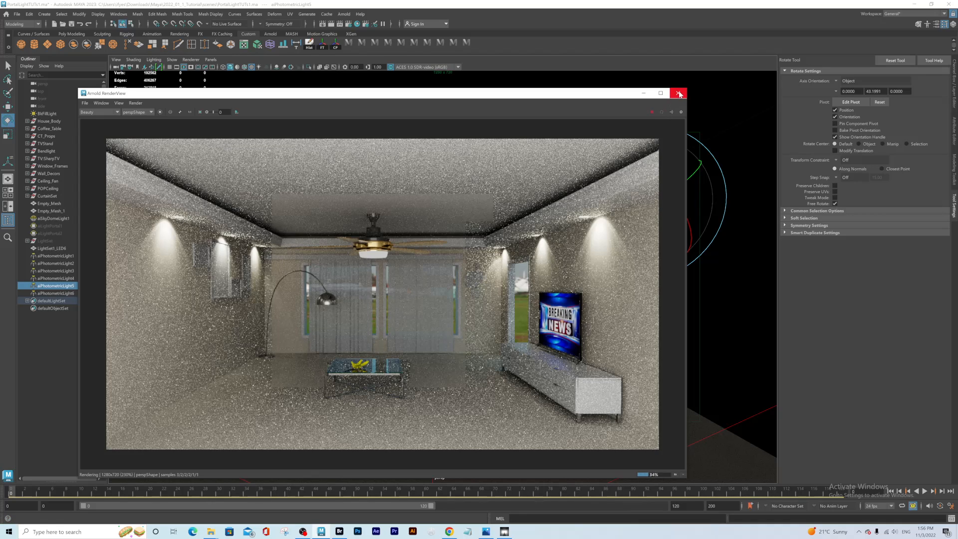
pyautogui.click(678, 93)
# Step: Select the LightSet1_LED6 mesh, convert it to an Arnold mesh light and show the light's attributes
pyautogui.click(9, 67)
pyautogui.keyDown('alt'); pyautogui.moveTo(287, 251); pyautogui.dragTo(325, 144, button='right'); pyautogui.keyUp('alt')
pyautogui.click(296, 108)
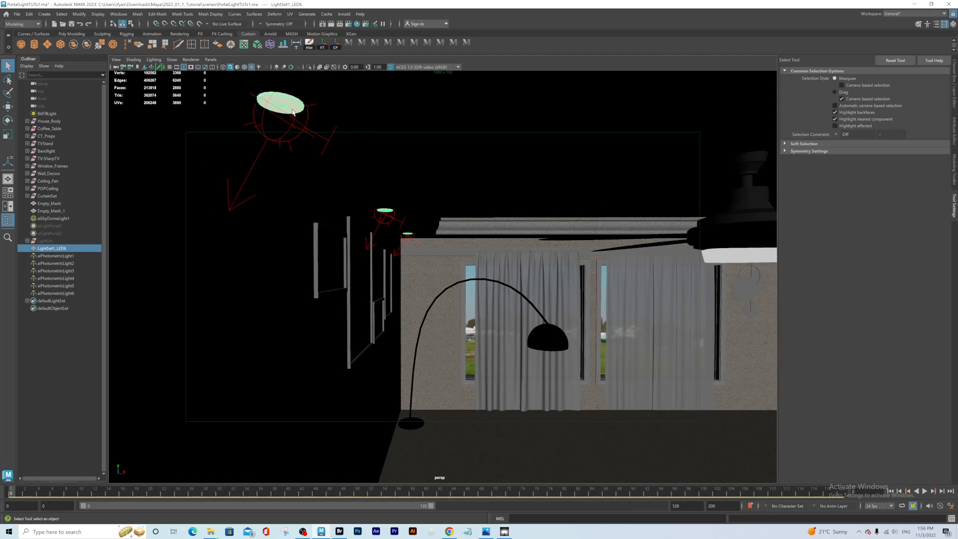
pyautogui.click(345, 15)
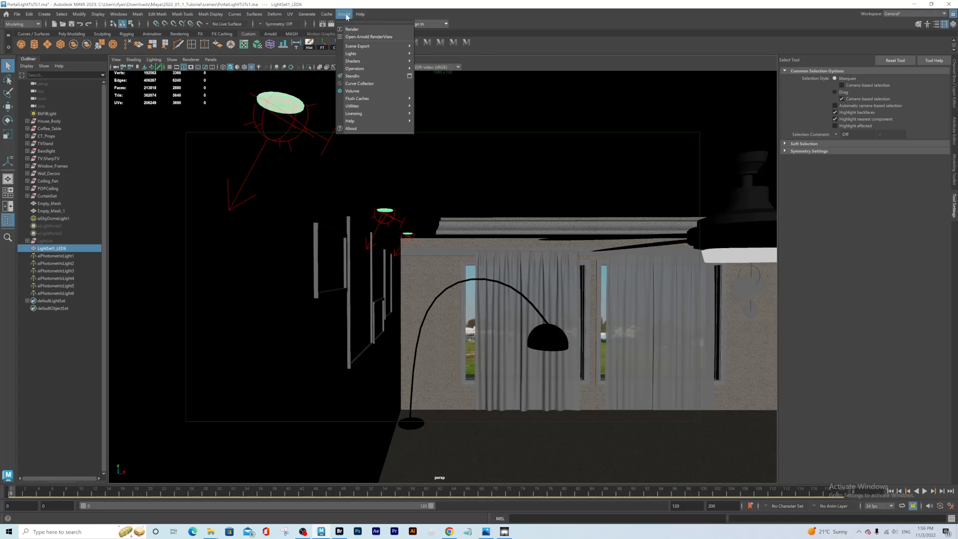
pyautogui.moveTo(352, 53)
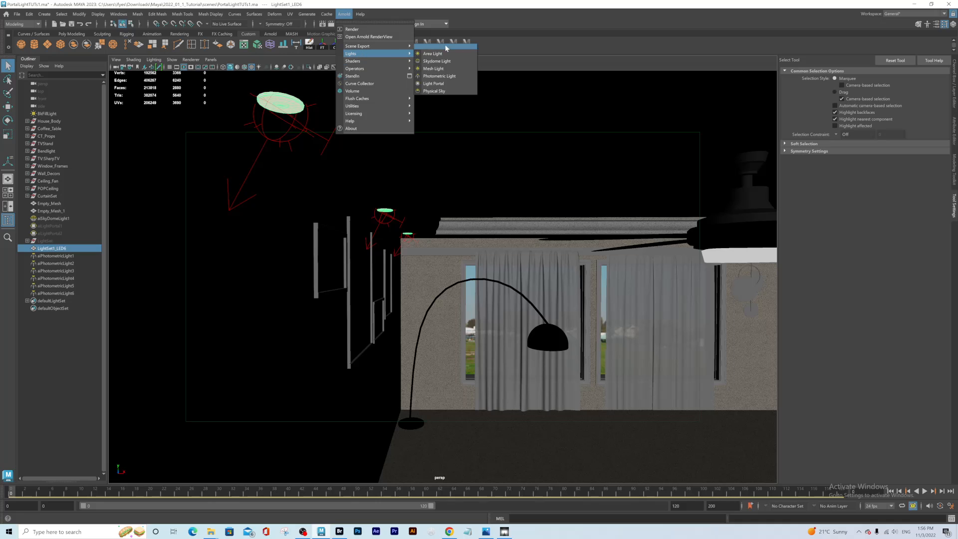
pyautogui.click(439, 70)
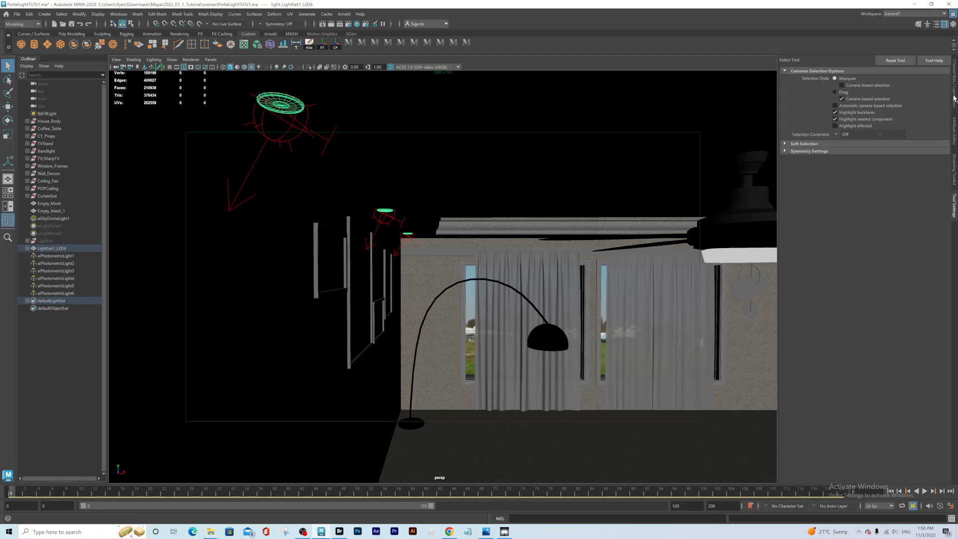
pyautogui.click(954, 133)
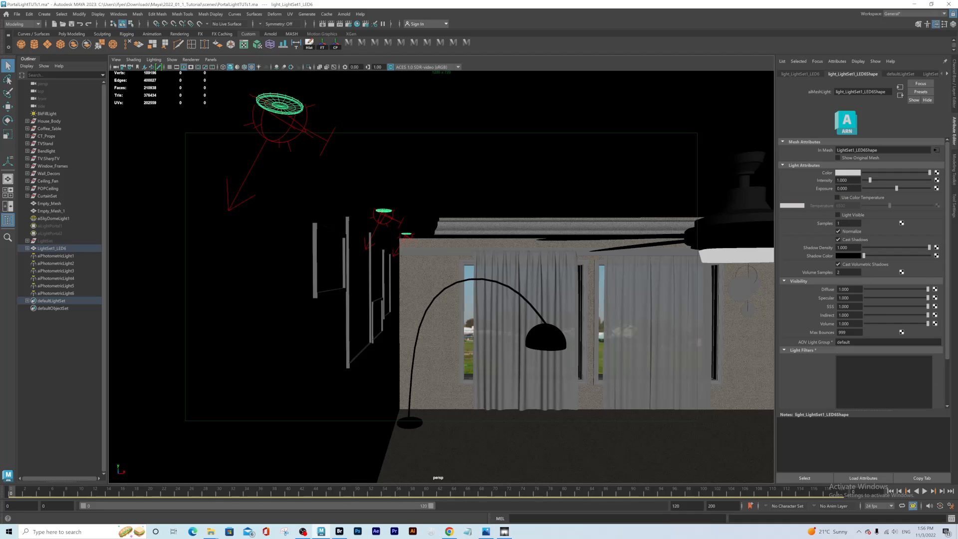
# Step: Set the LED mesh light's exposure to 5 and its intensity to 3
pyautogui.click(841, 189)
pyautogui.write('5')
pyautogui.press('Return')
pyautogui.hotkey('shift', 'Tab')
pyautogui.write('3')
pyautogui.press('Return')
# Step: Render the room and limit rendering to a region around the picture-wall LEDs to examine the mesh light's effect
pyautogui.press('f')
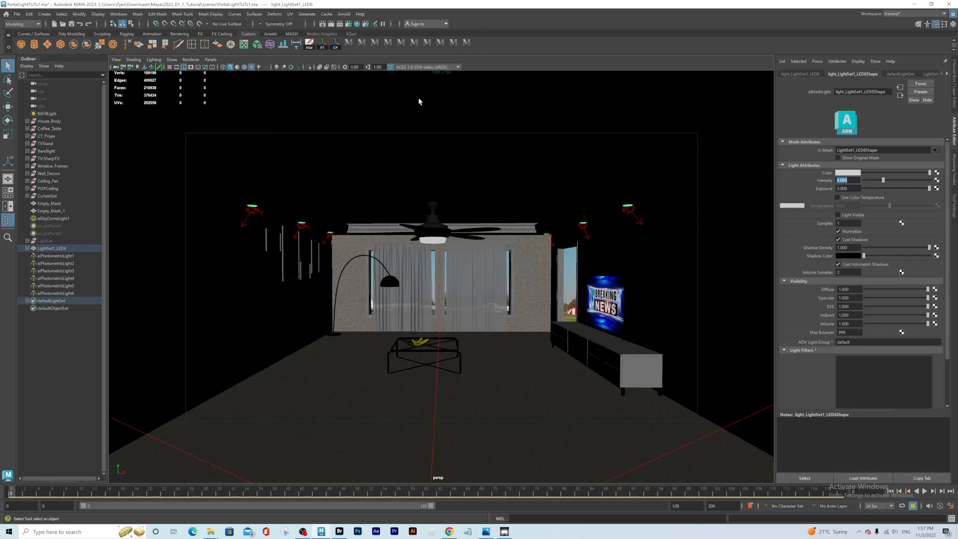
pyautogui.click(344, 13)
pyautogui.click(348, 29)
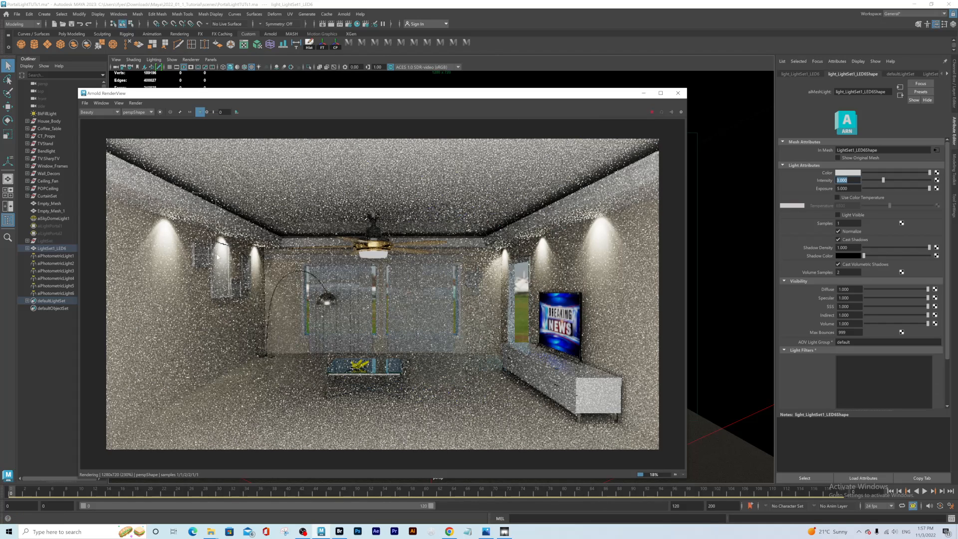
pyautogui.moveTo(242, 276); pyautogui.dragTo(140, 192)
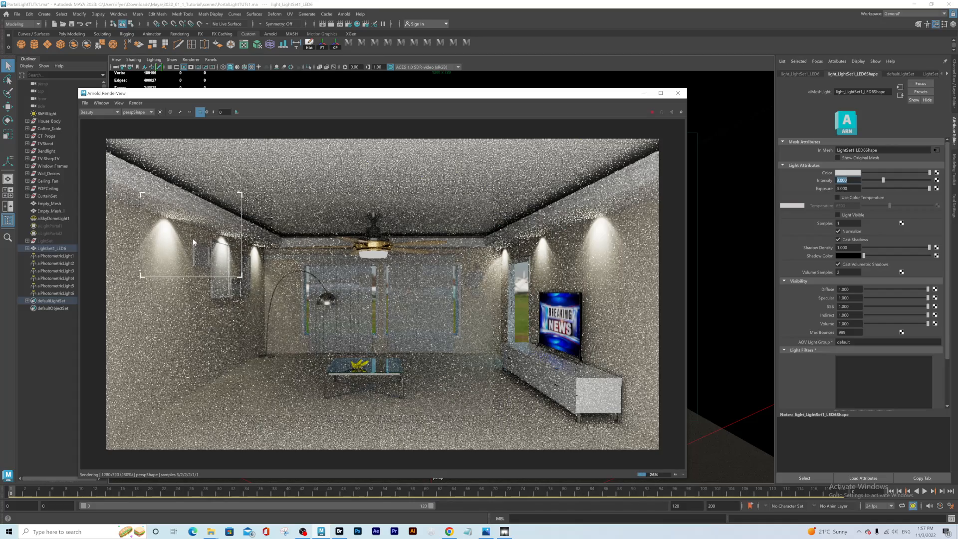
pyautogui.scroll(4, 222, 235)
pyautogui.scroll(1, 328, 243)
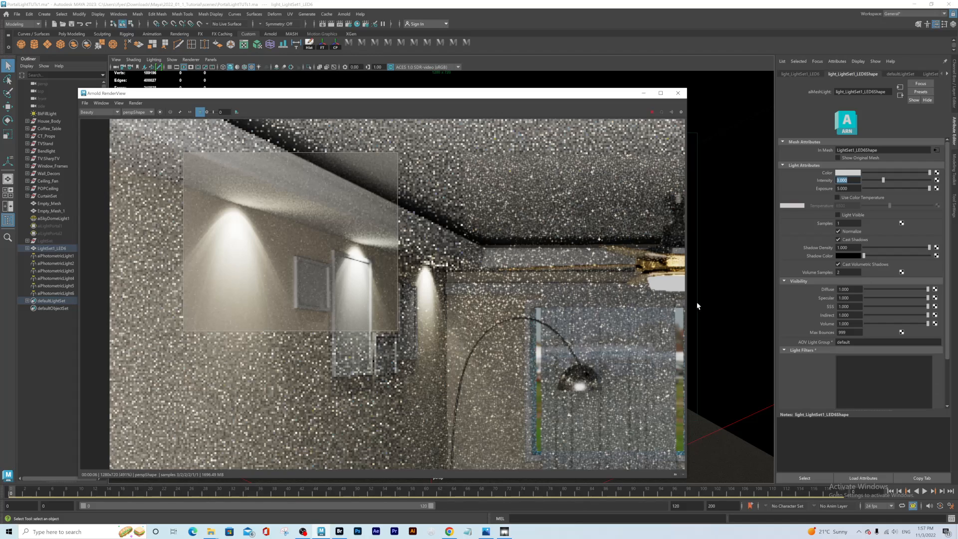
# Step: Set the LED mesh light's exposure to 9 and its intensity to 5
pyautogui.press('Tab')
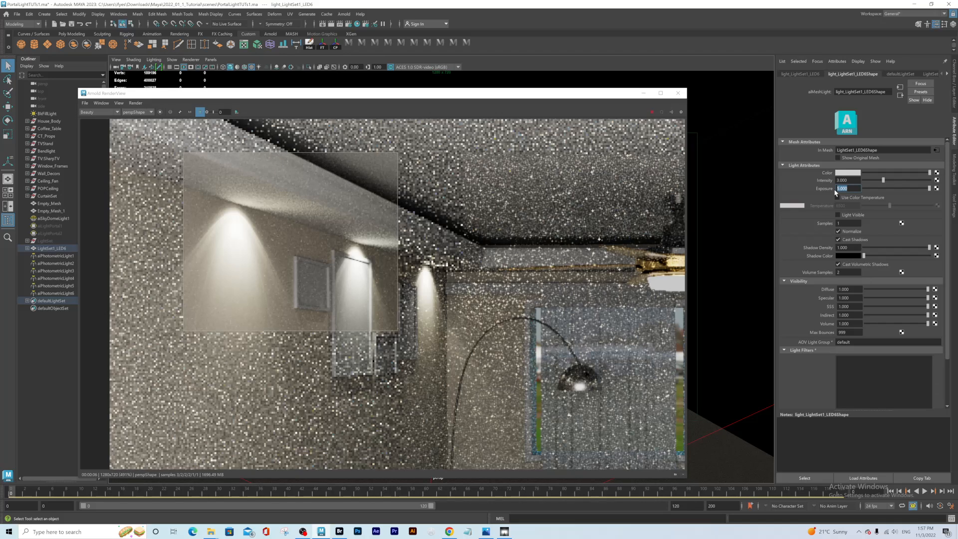
pyautogui.write('9')
pyautogui.press('Return')
pyautogui.hotkey('shift', 'Tab')
pyautogui.write('5')
pyautogui.press('Return')
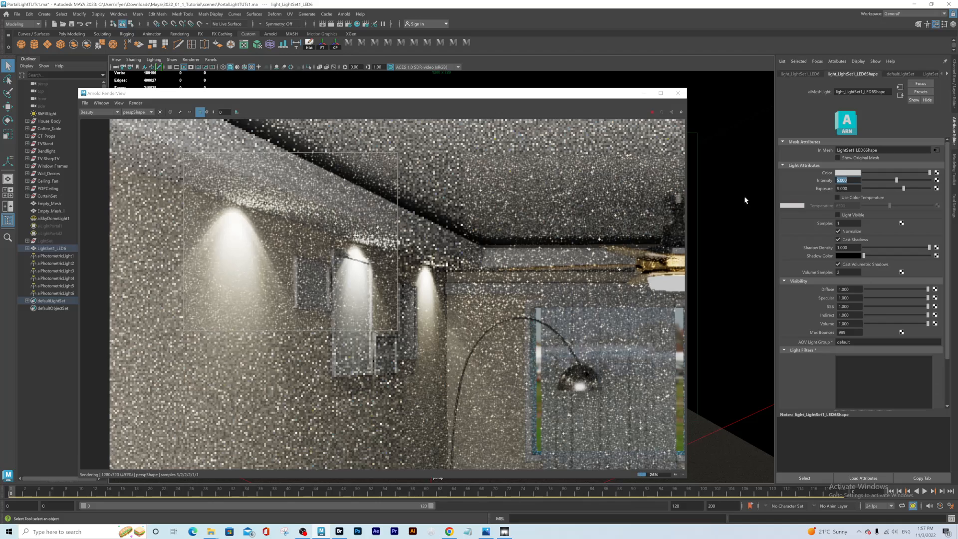
# Step: Close the render, center the LED mesh light's pivot and move the mesh slightly down from the ceiling
pyautogui.click(678, 93)
pyautogui.keyDown('alt'); pyautogui.moveTo(286, 277); pyautogui.dragTo(297, 203); pyautogui.keyUp('alt')
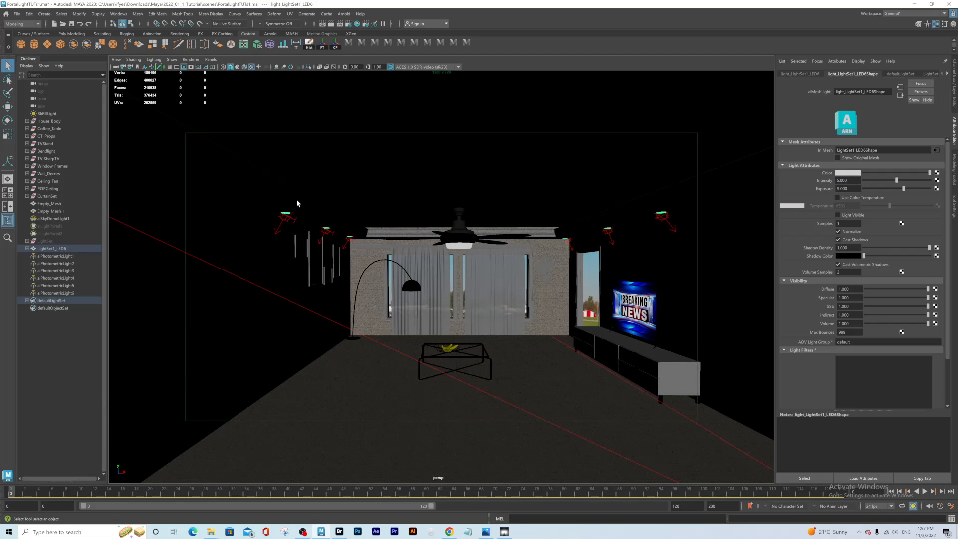
pyautogui.press('w')
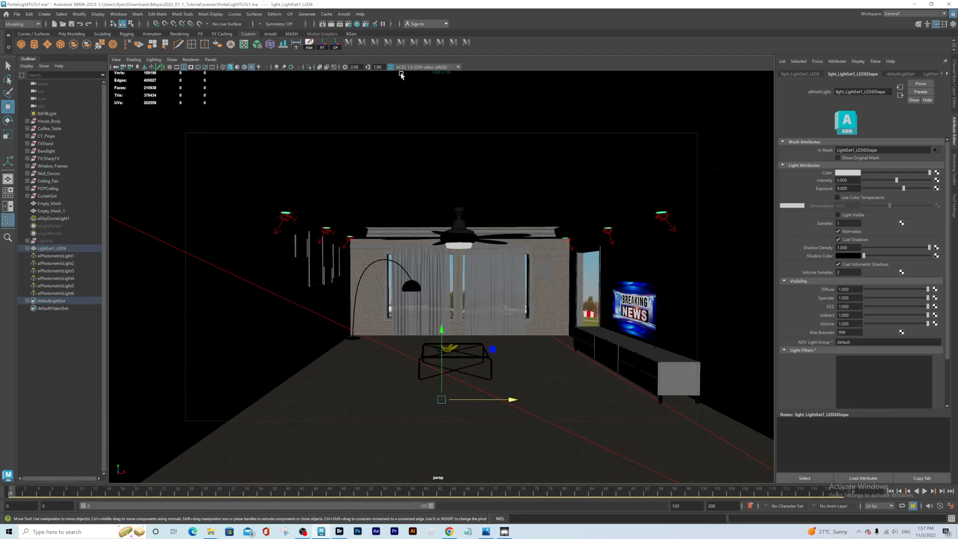
pyautogui.click(336, 46)
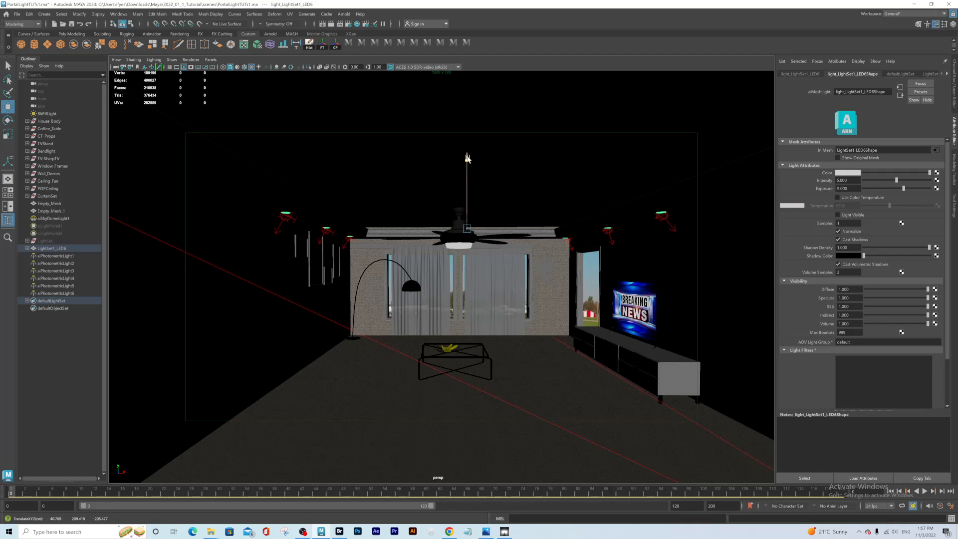
pyautogui.moveTo(467, 158); pyautogui.dragTo(468, 159)
# Step: Render a close view of the picture-wall ceiling LEDs to check the lowered mesh light
pyautogui.click(344, 14)
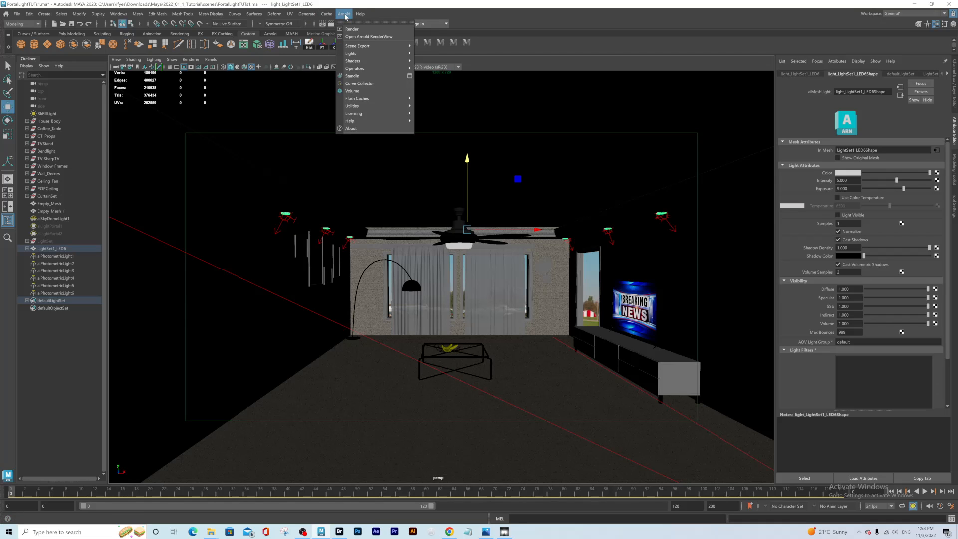
pyautogui.click(304, 225)
pyautogui.scroll(4, 304, 226)
pyautogui.keyDown('alt'); pyautogui.moveTo(305, 226); pyautogui.dragTo(368, 210, button='middle'); pyautogui.keyUp('alt')
pyautogui.keyDown('alt'); pyautogui.moveTo(368, 209); pyautogui.dragTo(448, 265); pyautogui.keyUp('alt')
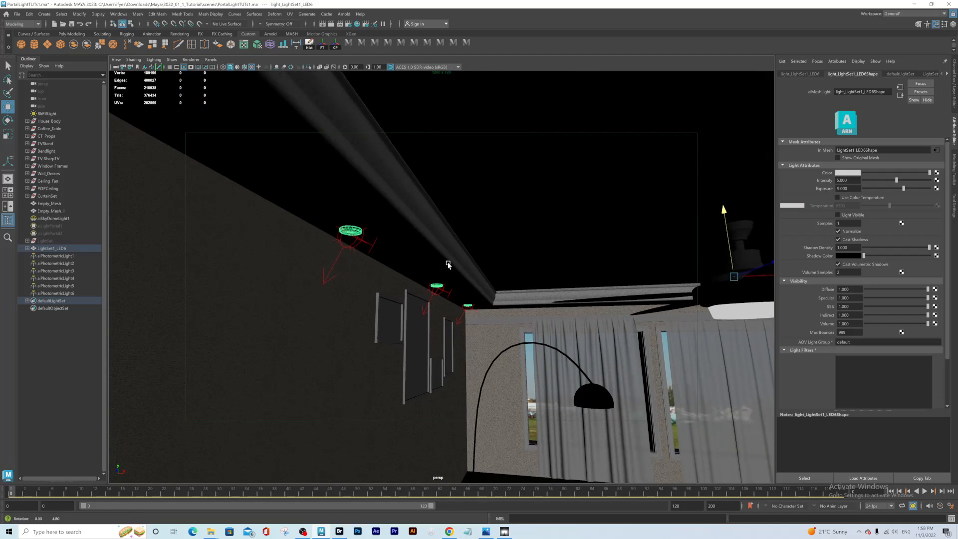
pyautogui.click(344, 13)
pyautogui.click(352, 31)
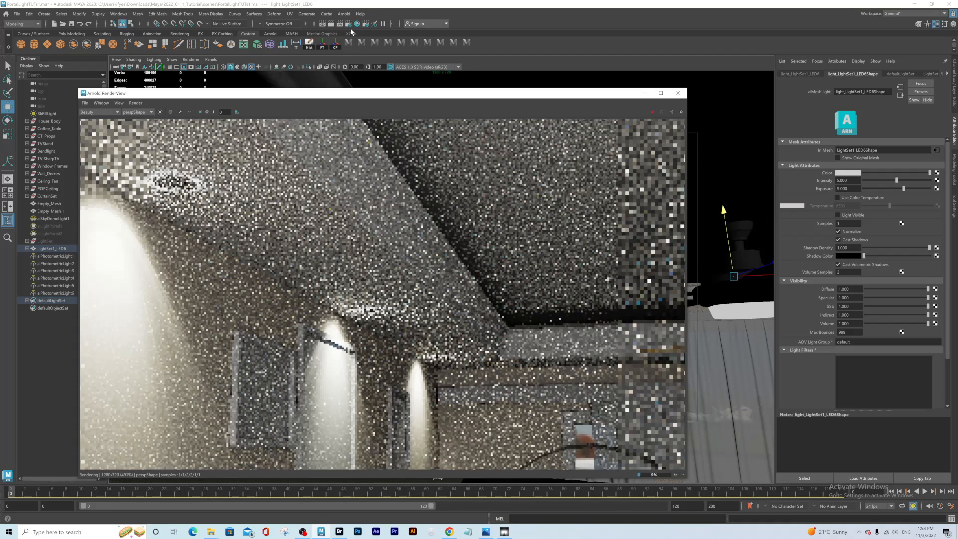
# Step: Close the render and nudge the LED mesh light slightly along its vertical axis near the ceiling
pyautogui.scroll(-4, 311, 289)
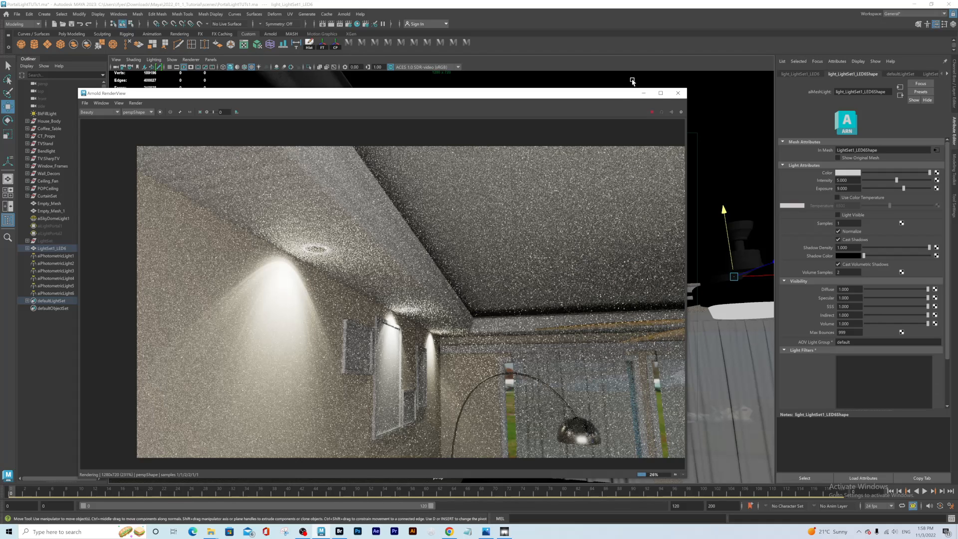
pyautogui.click(677, 92)
pyautogui.keyDown('alt'); pyautogui.moveTo(579, 272); pyautogui.dragTo(507, 274); pyautogui.keyUp('alt')
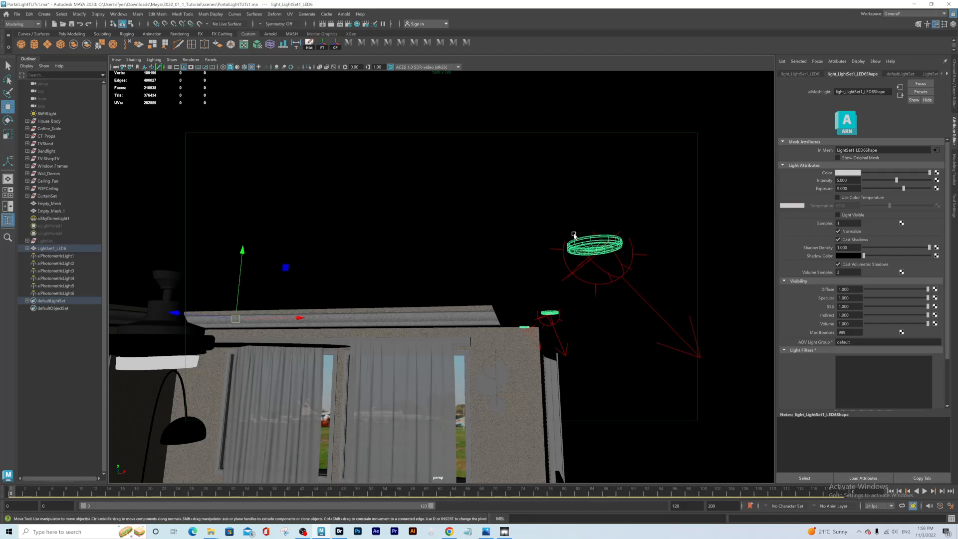
pyautogui.moveTo(242, 249); pyautogui.dragTo(244, 252)
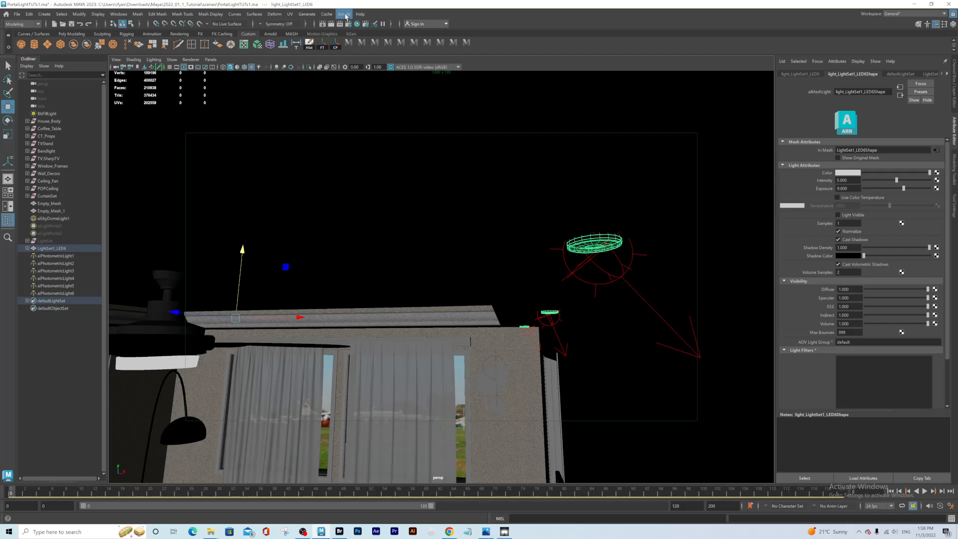
# Step: Render a close view of the LEDs on the TV-wall side to check the repositioned mesh light
pyautogui.click(345, 15)
pyautogui.click(350, 30)
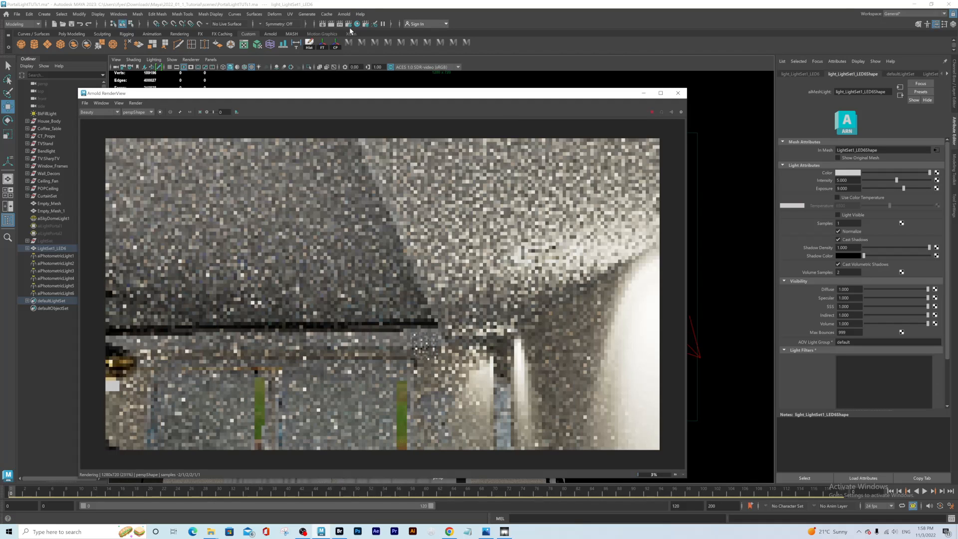
pyautogui.scroll(-2, 543, 222)
pyautogui.moveTo(484, 215); pyautogui.dragTo(445, 229, button='middle')
pyautogui.scroll(2, 445, 229)
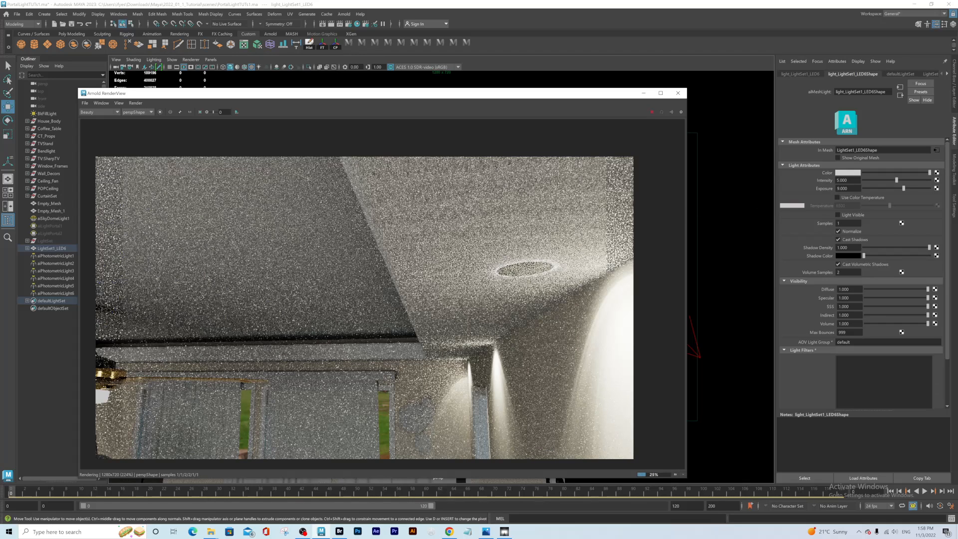
# Step: Set the LED mesh light's exposure to 15 and switch the render to the saved full-room camera view
pyautogui.click(848, 188)
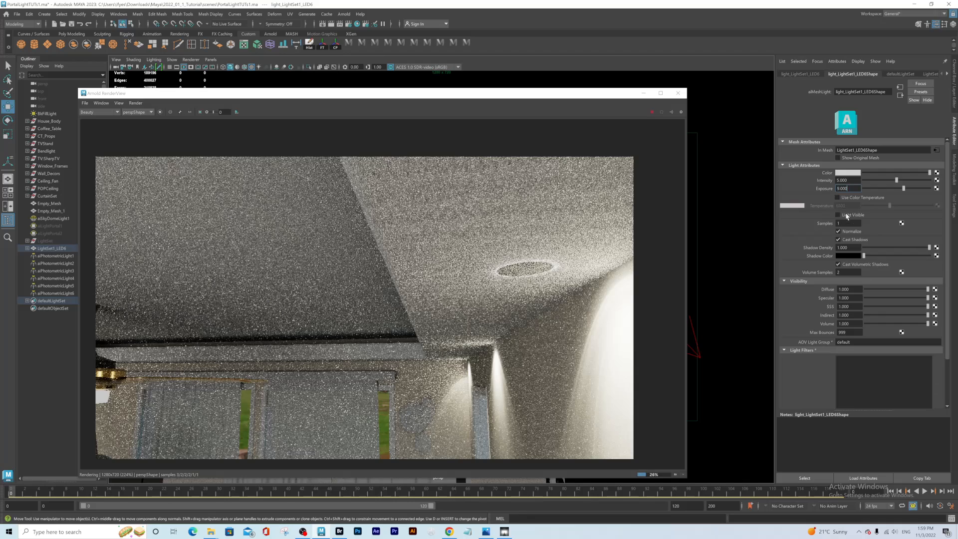
pyautogui.doubleClick(843, 188)
pyautogui.write('15')
pyautogui.press('Return')
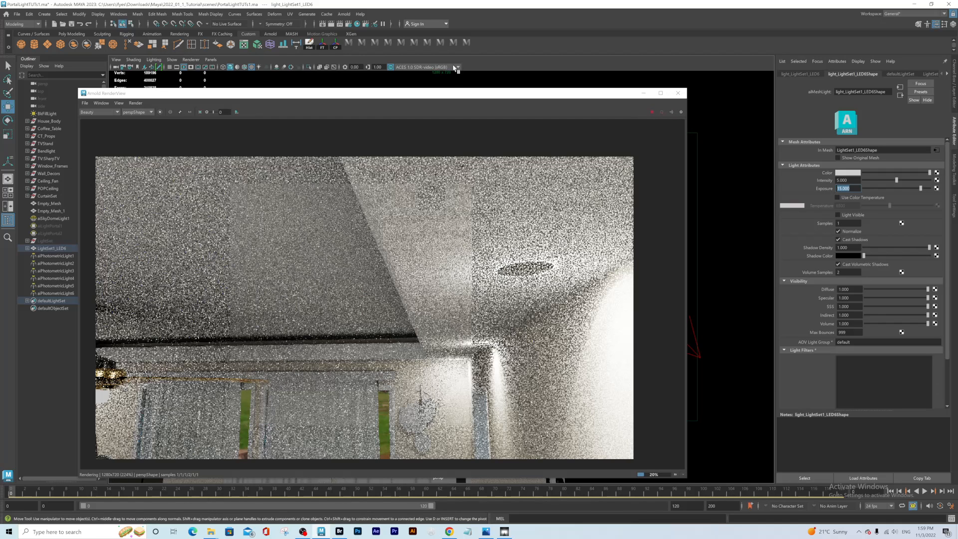
pyautogui.click(466, 42)
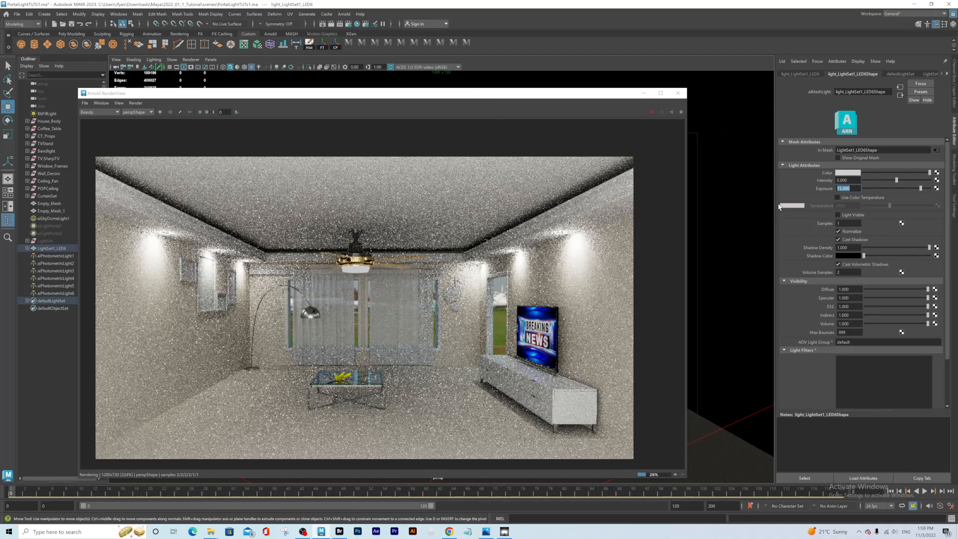
pyautogui.press('Return')
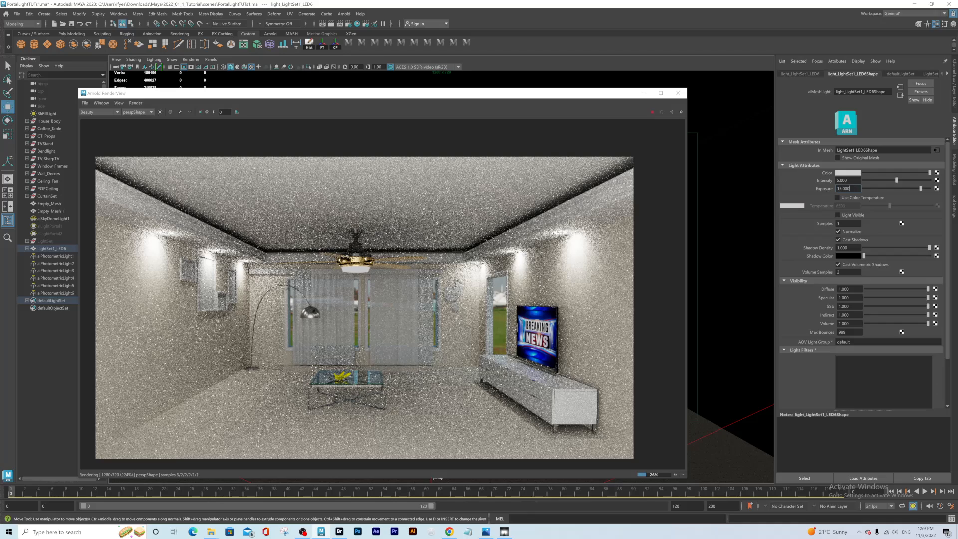
pyautogui.moveTo(850, 188); pyautogui.dragTo(837, 188)
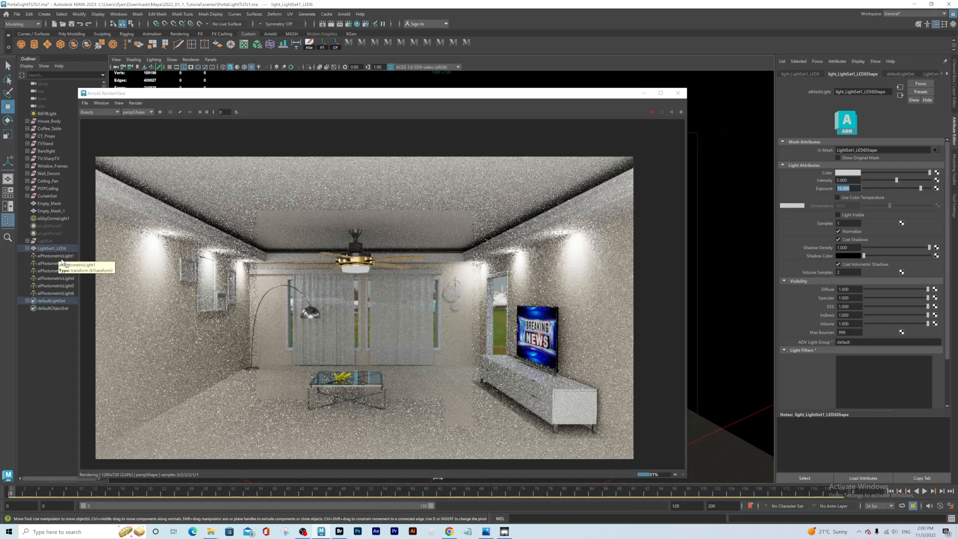
# Step: Set aiPhotometricLight1's intensity to 3 and exposure to 7, closing the running render
pyautogui.click(53, 257)
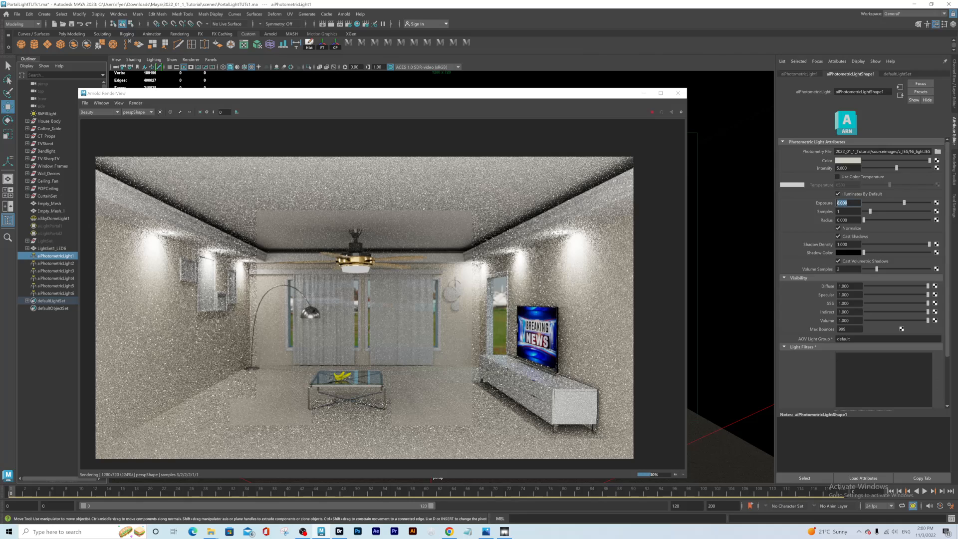
pyautogui.click(837, 168)
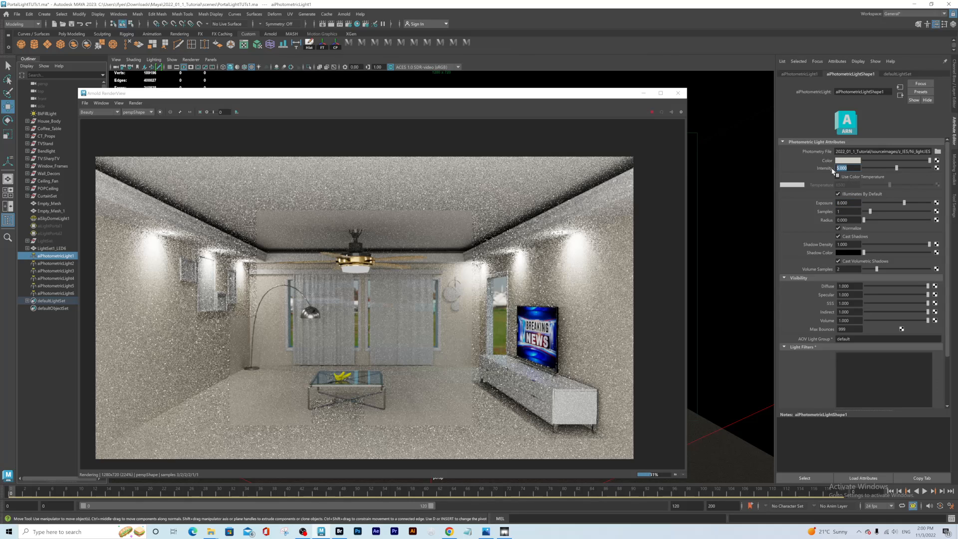
pyautogui.write('3')
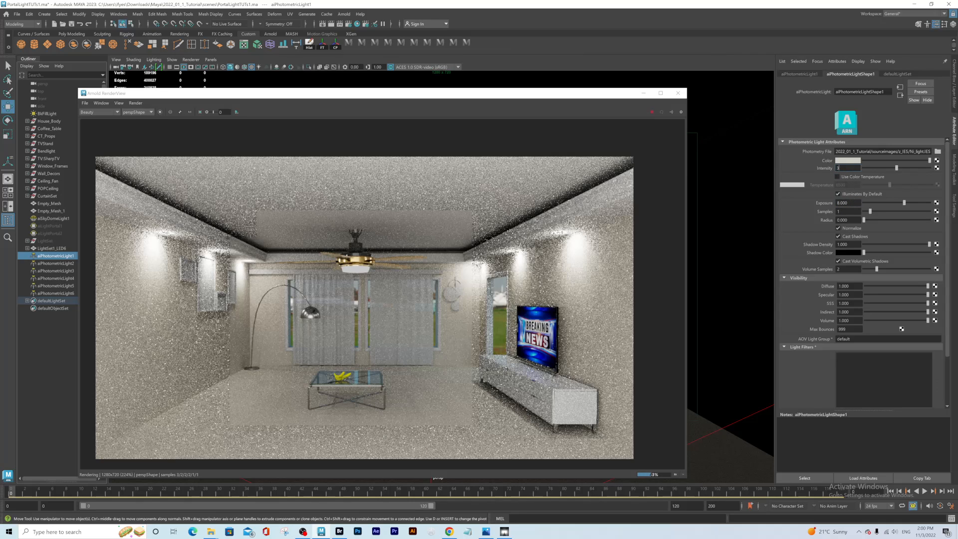
pyautogui.press('Tab')
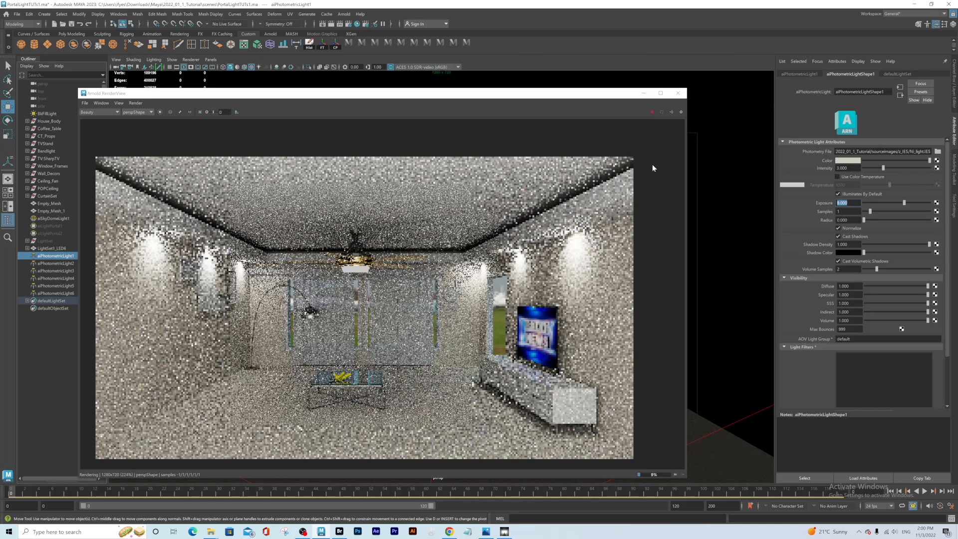
pyautogui.click(676, 94)
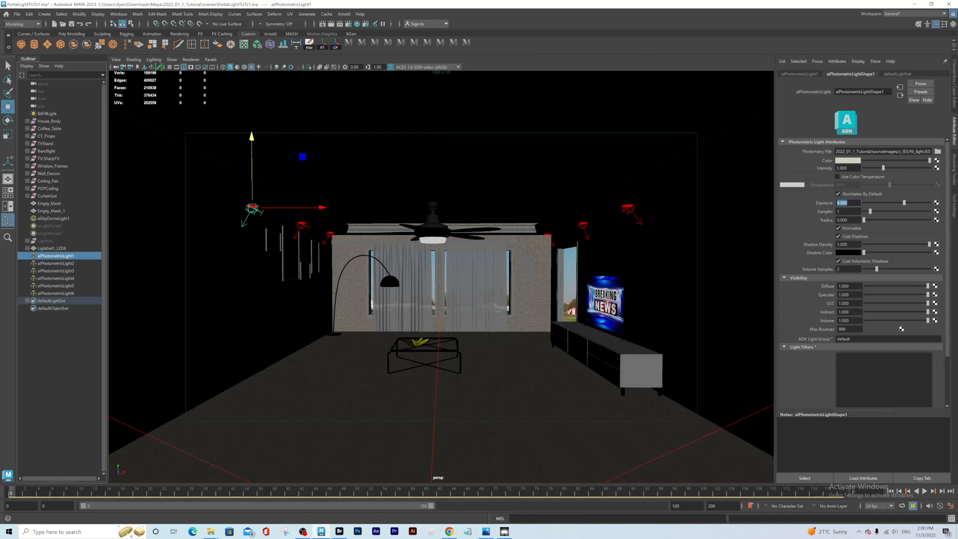
pyautogui.write('5')
pyautogui.press('Return')
# Step: Render the full room to check the dimmer picture-wall lights, then close the render
pyautogui.click(344, 14)
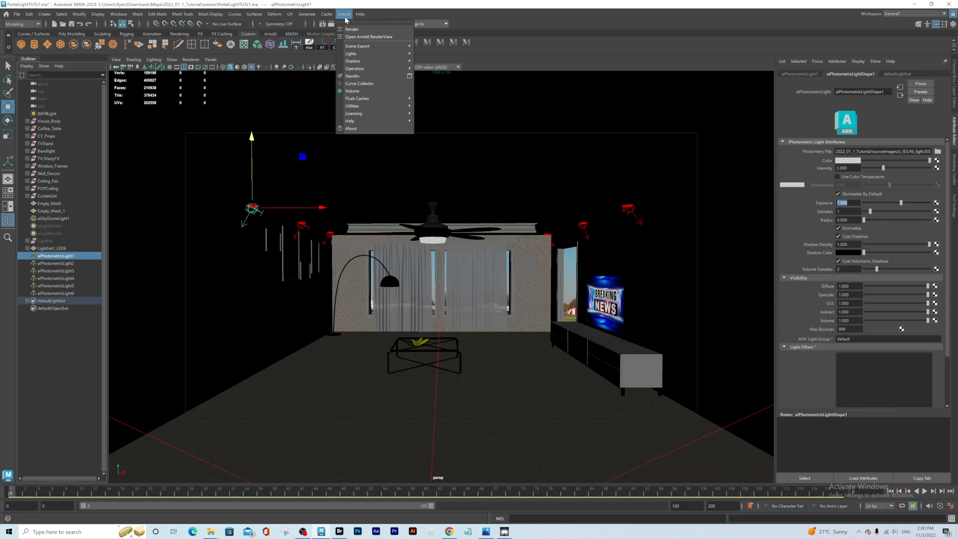
pyautogui.click(351, 37)
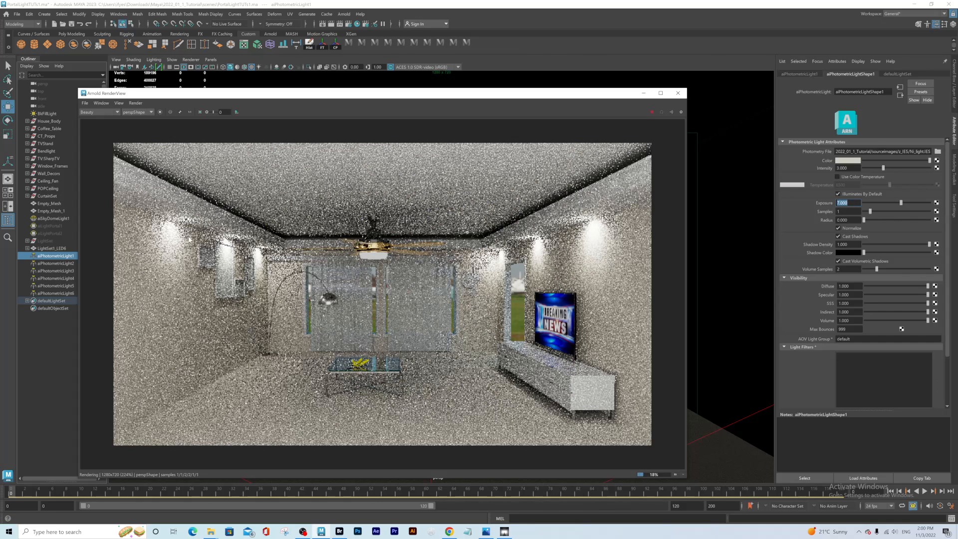
pyautogui.click(677, 93)
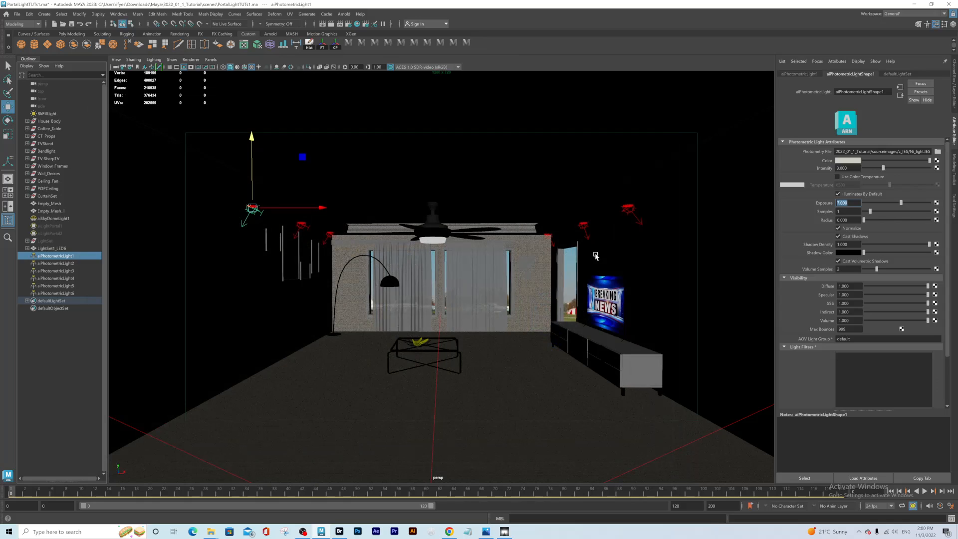
# Step: Set the intensity of aiPhotometricLight5, nearest the camera on the TV wall, to 4 and its exposure to 7
pyautogui.click(638, 222)
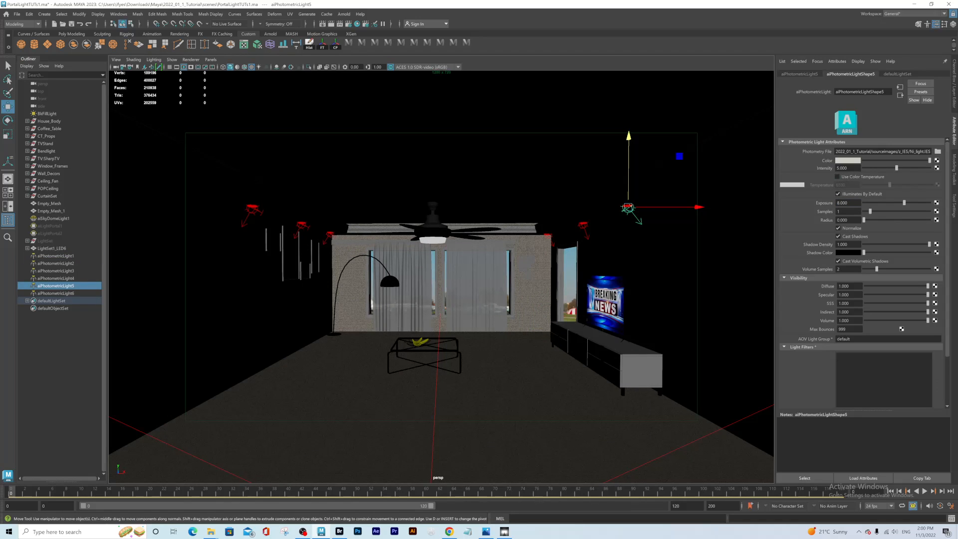
pyautogui.moveTo(854, 168); pyautogui.dragTo(818, 167)
pyautogui.write('4')
pyautogui.moveTo(856, 203); pyautogui.dragTo(834, 204)
pyautogui.write('7')
pyautogui.press('Return')
# Step: Render the room to check the dimmed TV-wall lights, close the render and clear the selection
pyautogui.click(344, 14)
pyautogui.click(351, 29)
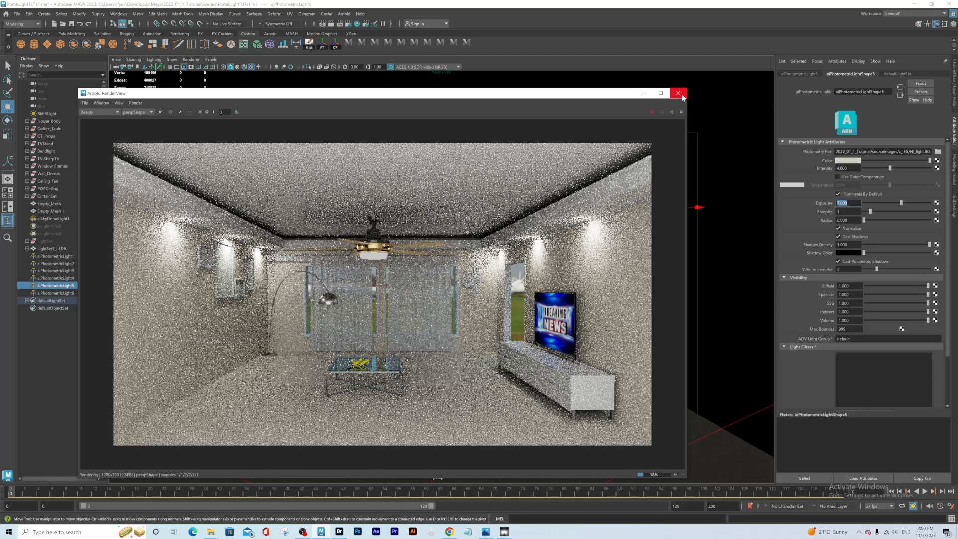
pyautogui.click(677, 93)
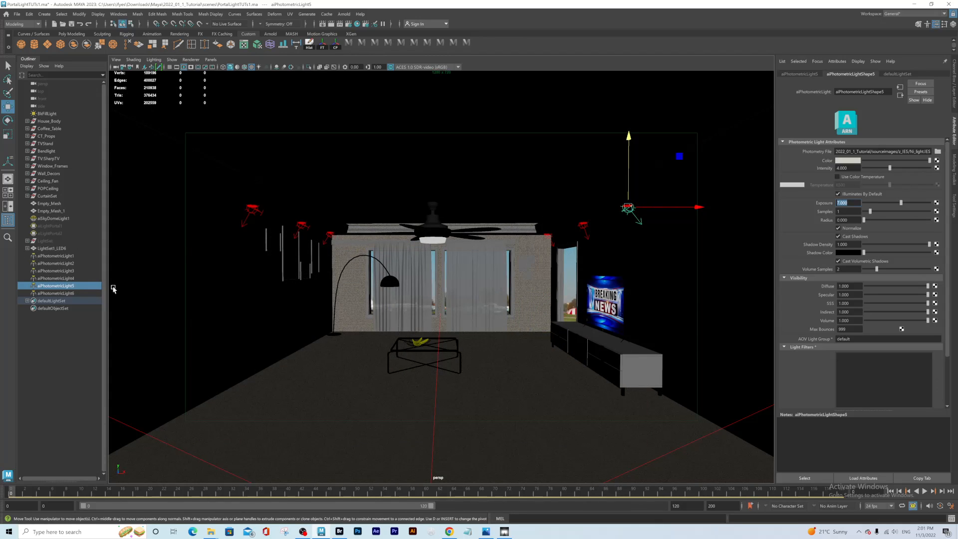
pyautogui.click(445, 273)
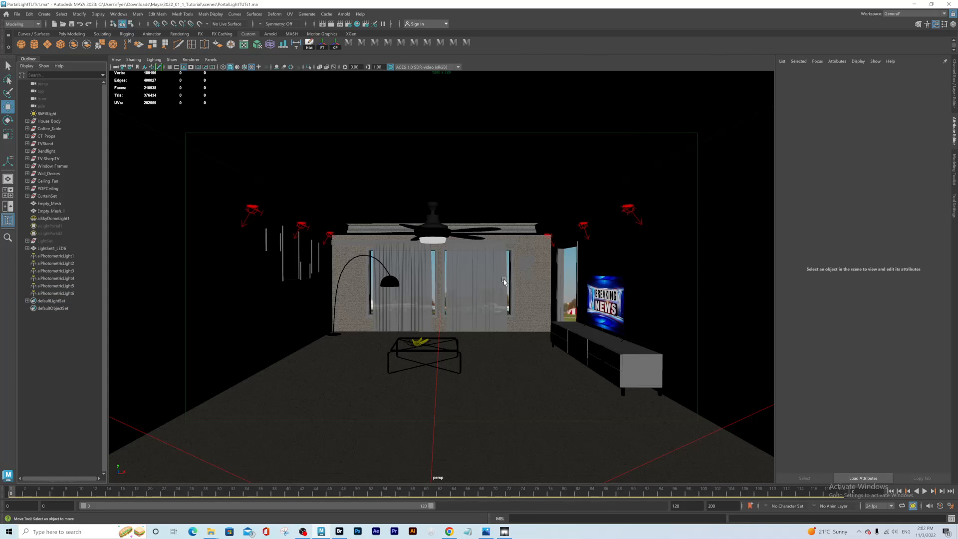
# Step: Review the intensity and exposure of the photometric lights in the Light Editor and close it
pyautogui.click(638, 223)
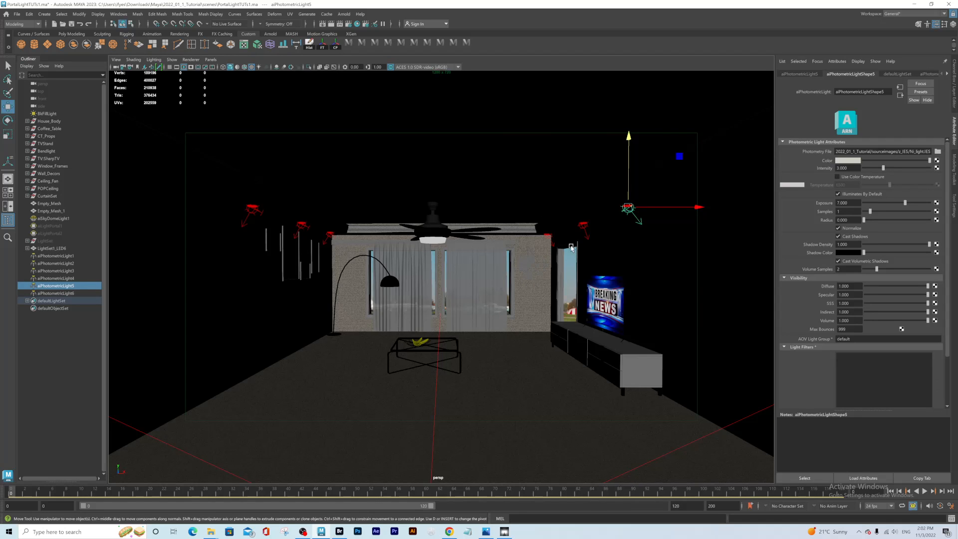
pyautogui.scroll(3, 570, 237)
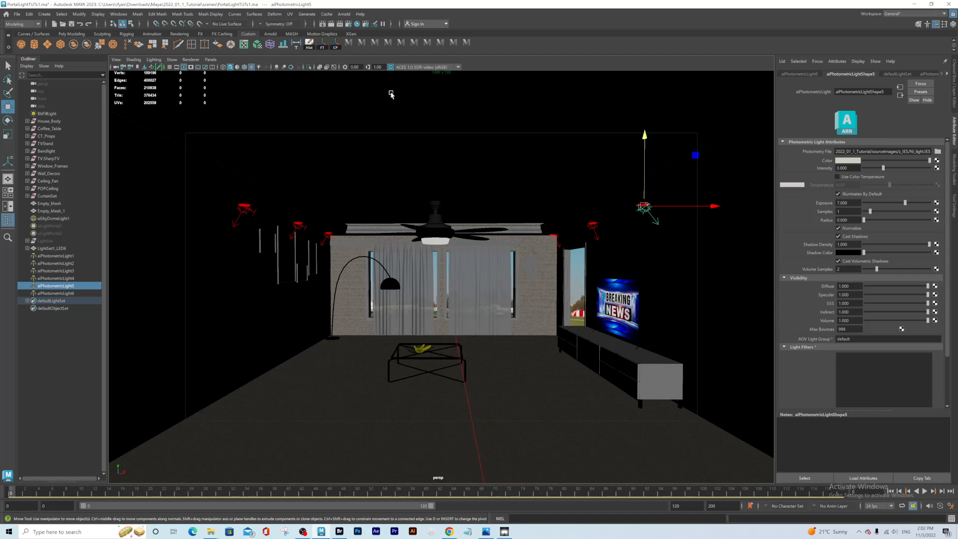
pyautogui.click(375, 24)
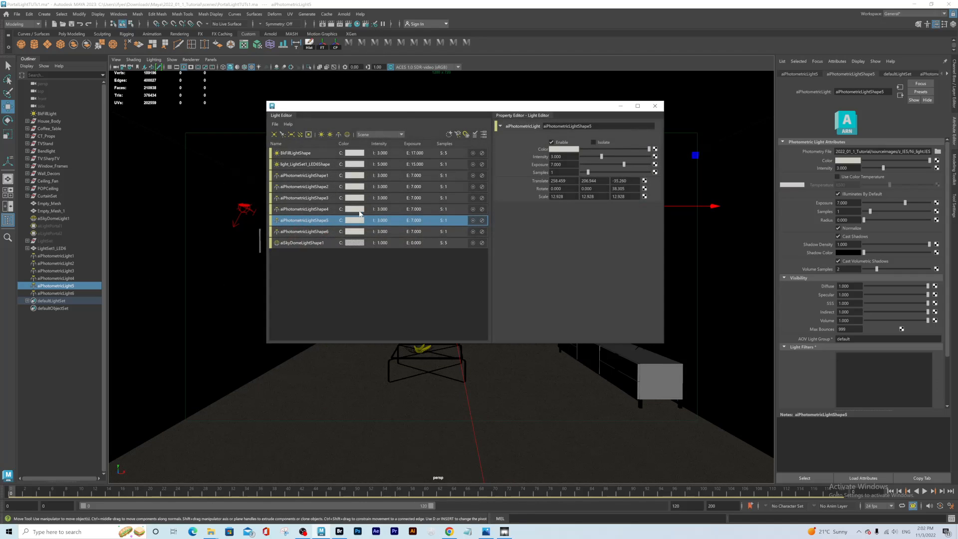
pyautogui.click(292, 164)
pyautogui.click(297, 175)
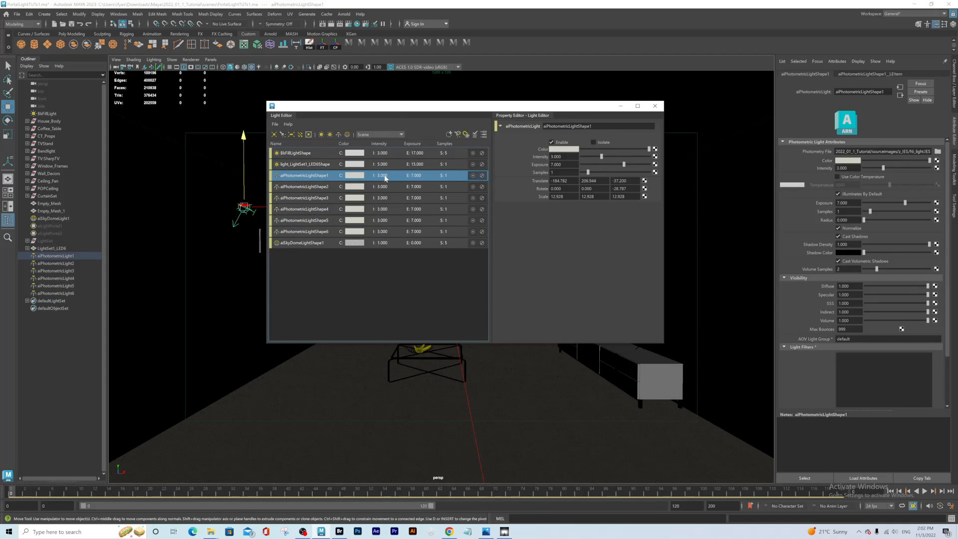
pyautogui.doubleClick(555, 157)
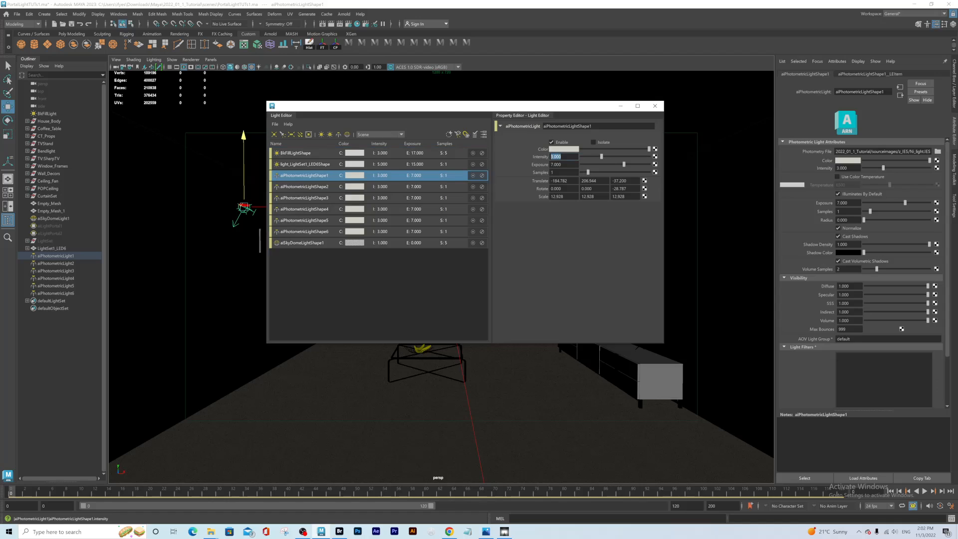
pyautogui.press('Tab')
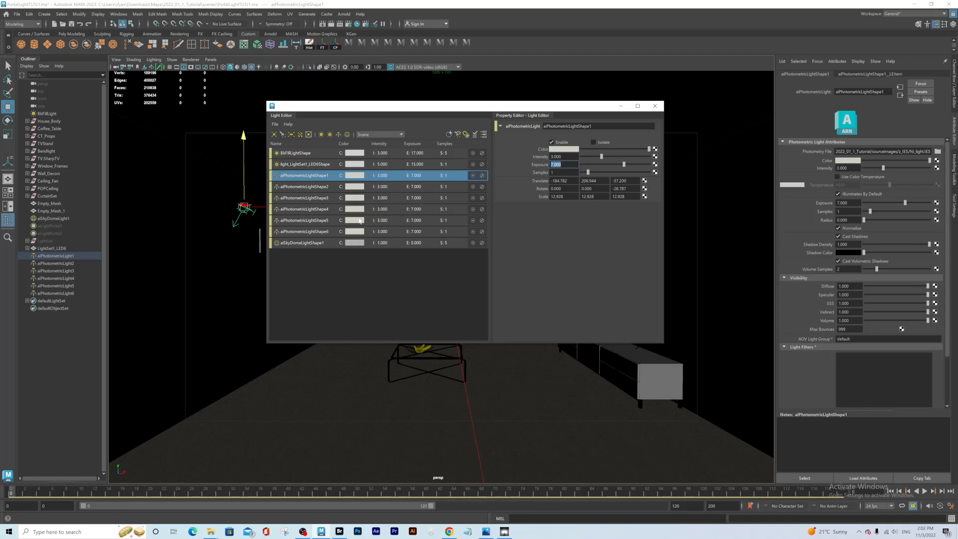
pyautogui.click(384, 187)
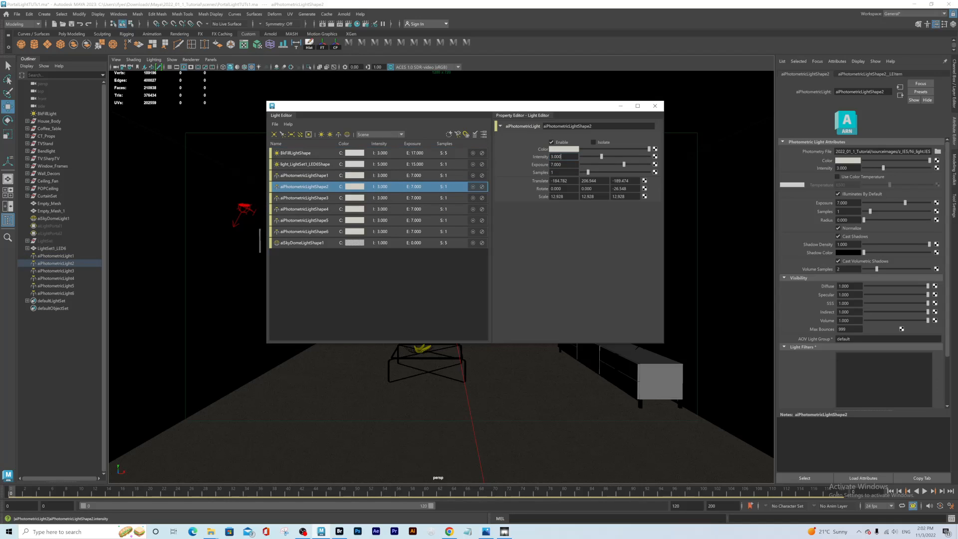
pyautogui.click(405, 198)
pyautogui.click(408, 209)
pyautogui.click(410, 220)
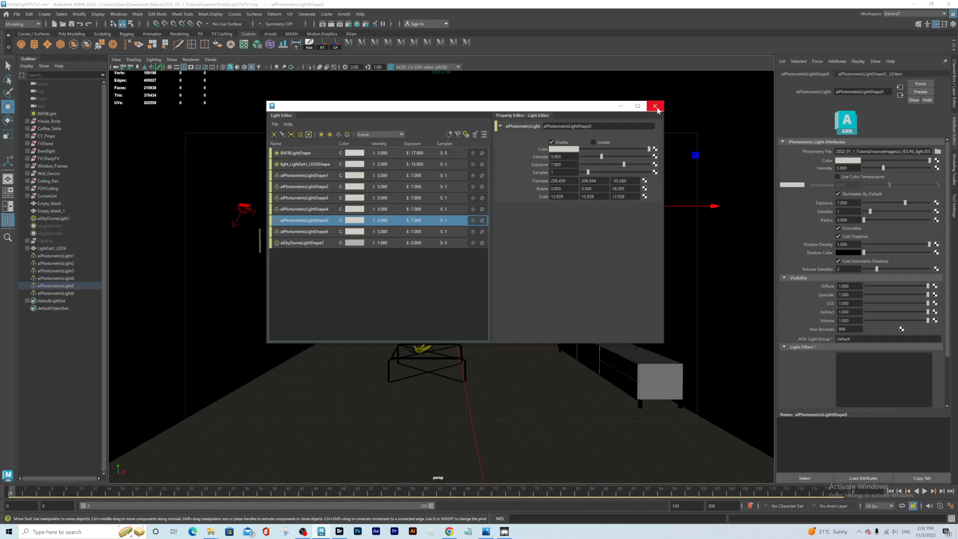
pyautogui.click(655, 106)
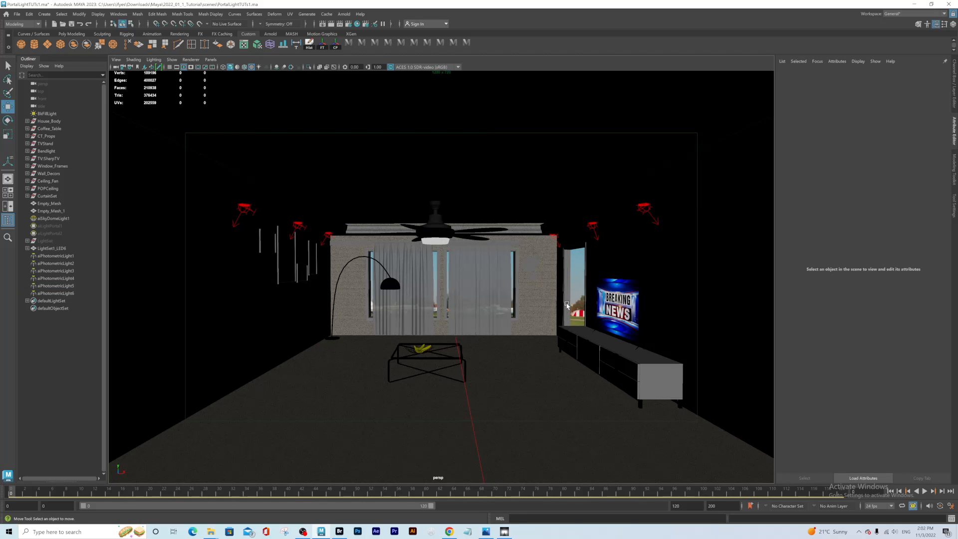
# Step: Return to the saved full-room view and raise the Arnold Camera (AA), Diffuse and Specular samples to 6
pyautogui.click(467, 43)
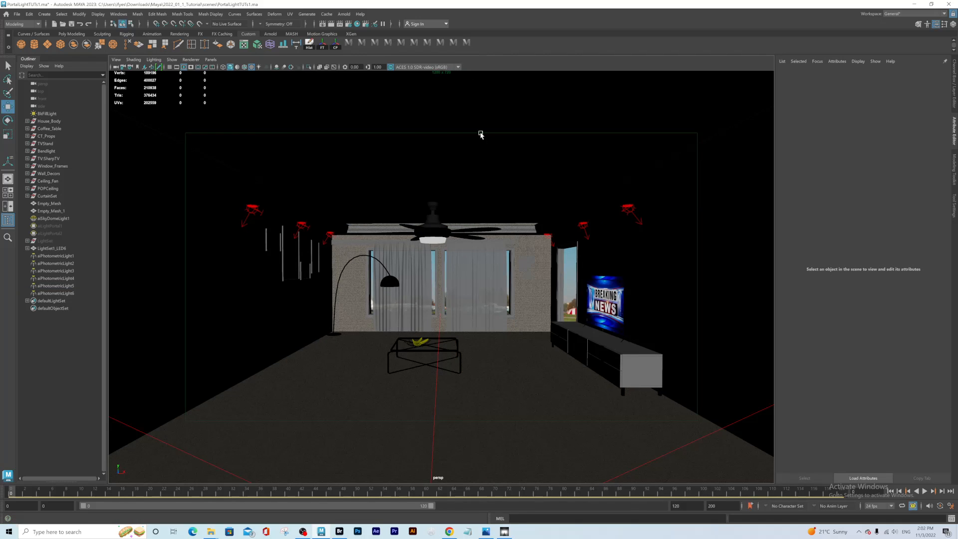
pyautogui.click(349, 24)
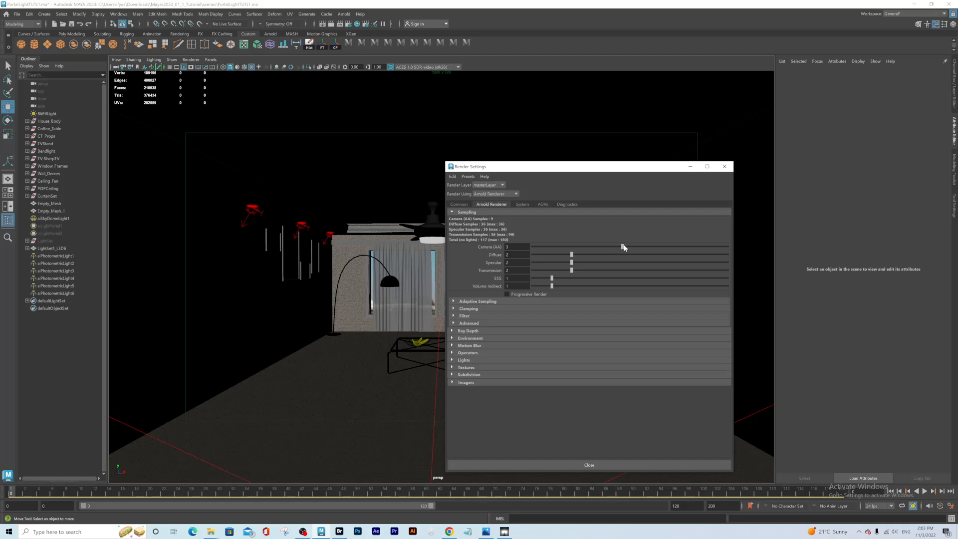
pyautogui.moveTo(637, 248); pyautogui.dragTo(654, 248)
pyautogui.click(661, 247)
pyautogui.moveTo(572, 262); pyautogui.dragTo(616, 266)
pyautogui.moveTo(636, 262); pyautogui.dragTo(643, 263)
# Step: Close the render settings and render the full room with the higher sampling to examine the final image
pyautogui.click(725, 167)
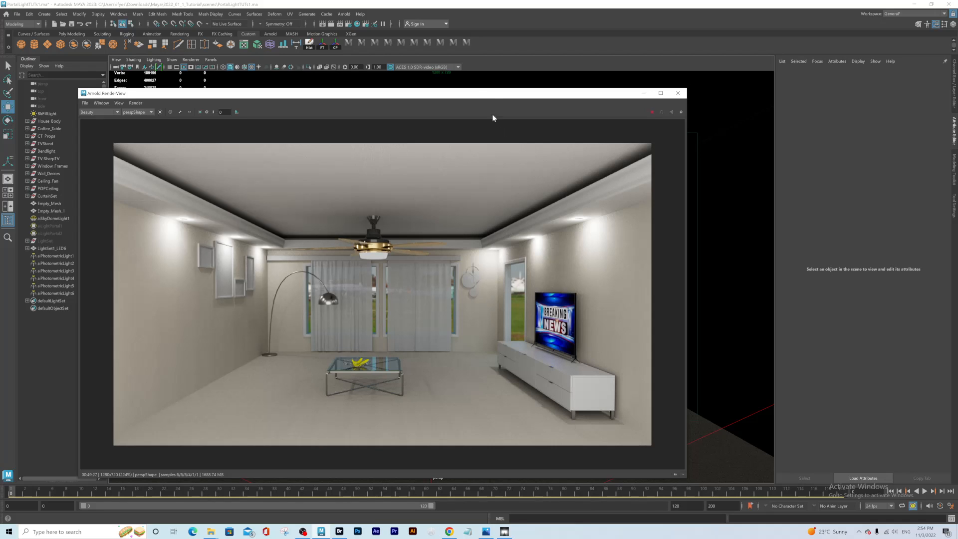
pyautogui.moveTo(477, 94); pyautogui.dragTo(502, 85)
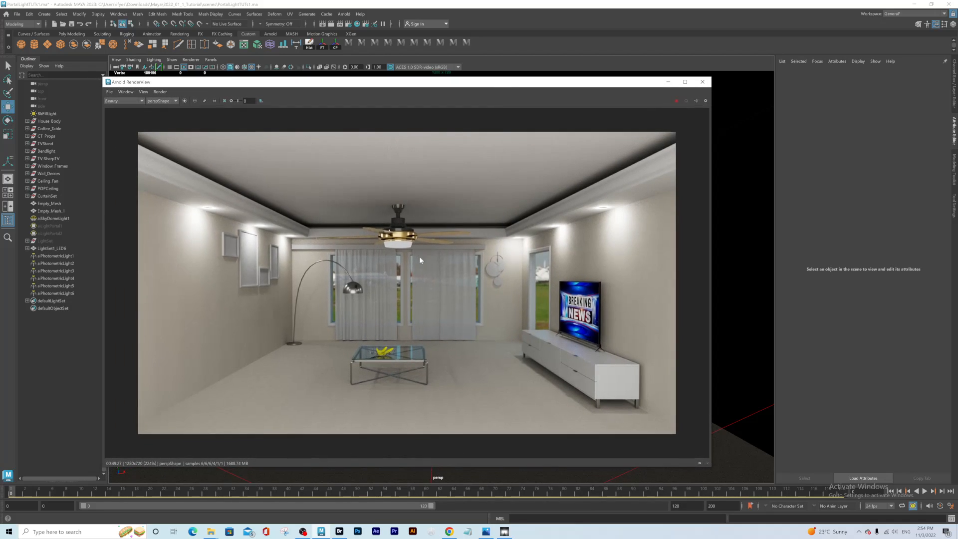